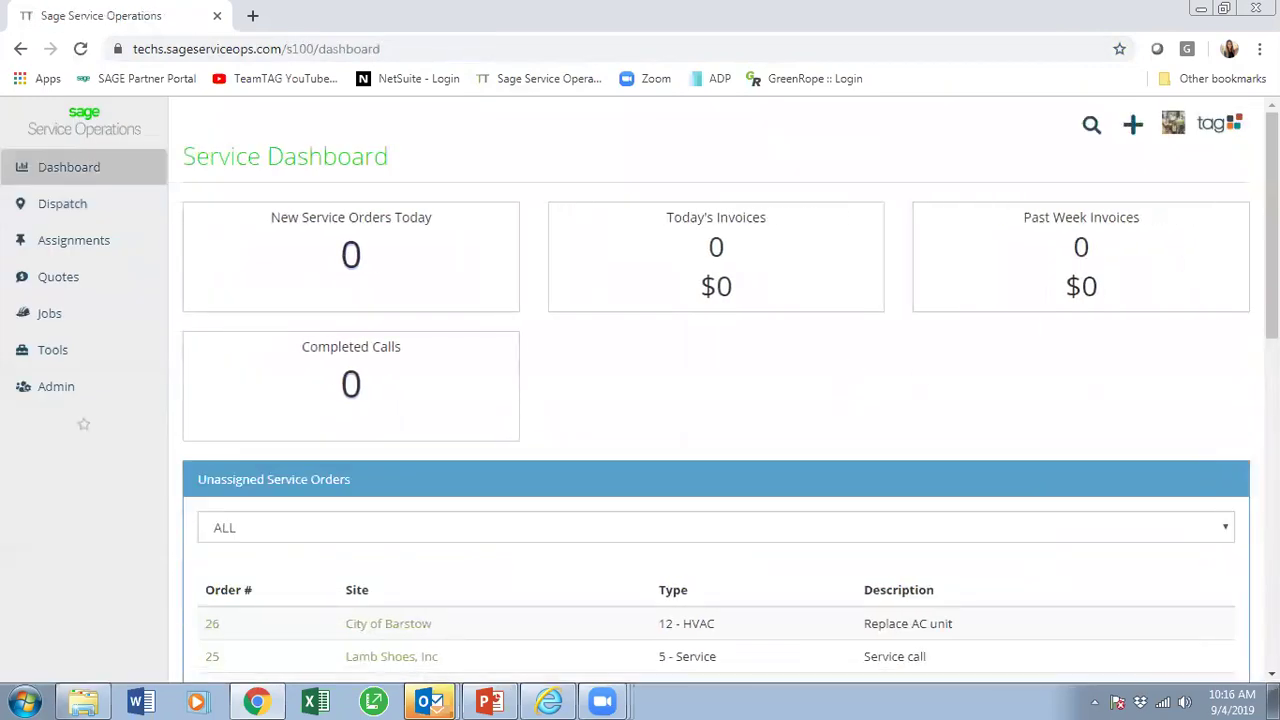
# - Open the dispatch scheduler and show the Work Orders list beside the calendar
pyautogui.scroll(-1, 715, 390)
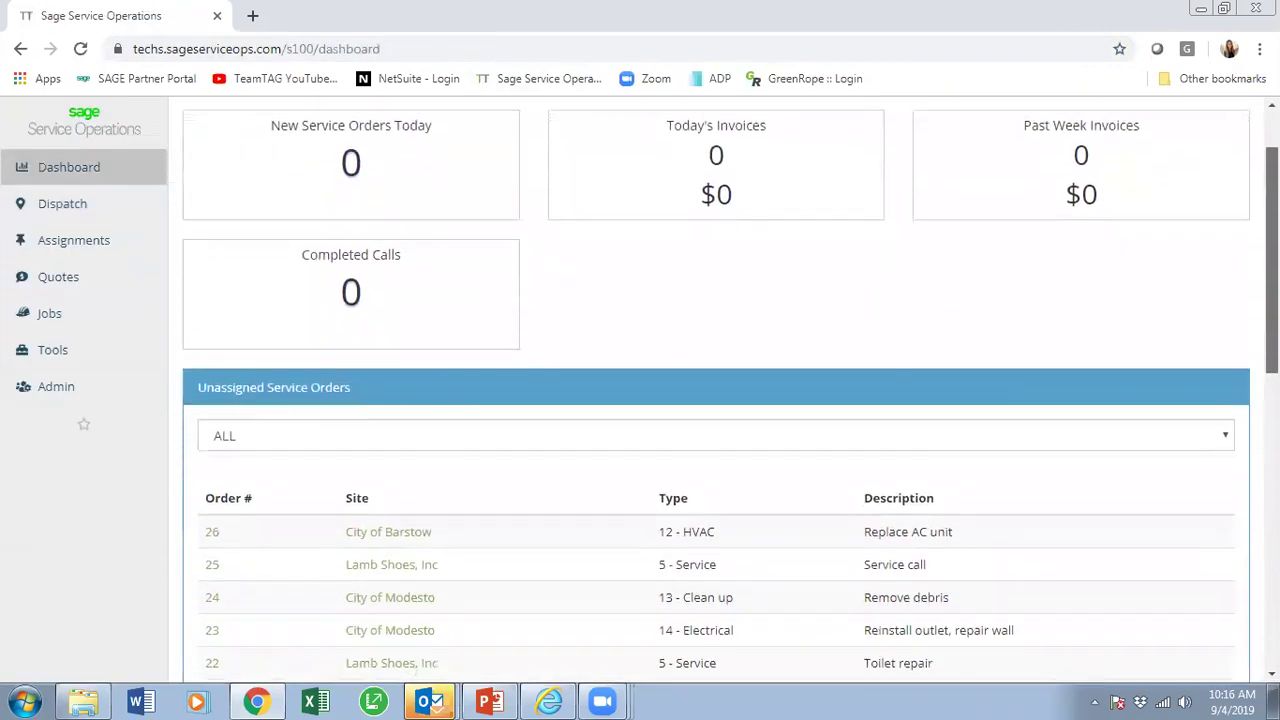
pyautogui.scroll(1, 715, 390)
pyautogui.moveTo(145, 203)
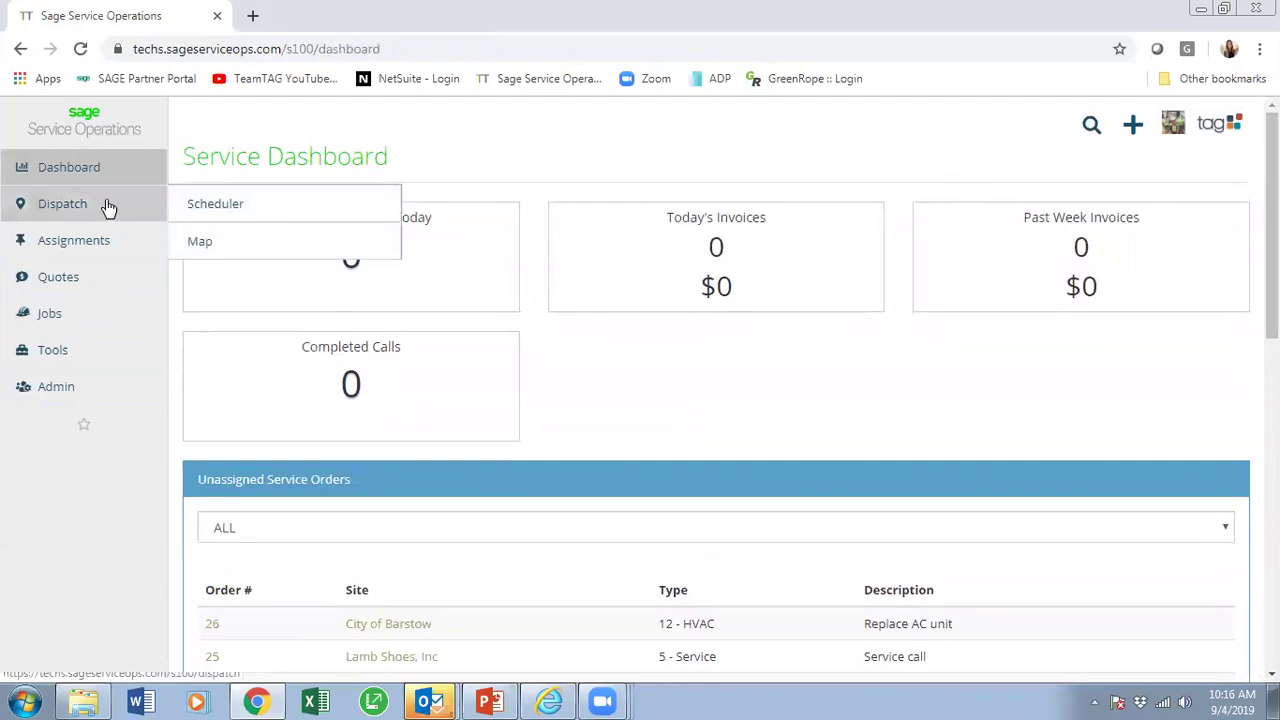
pyautogui.click(103, 215)
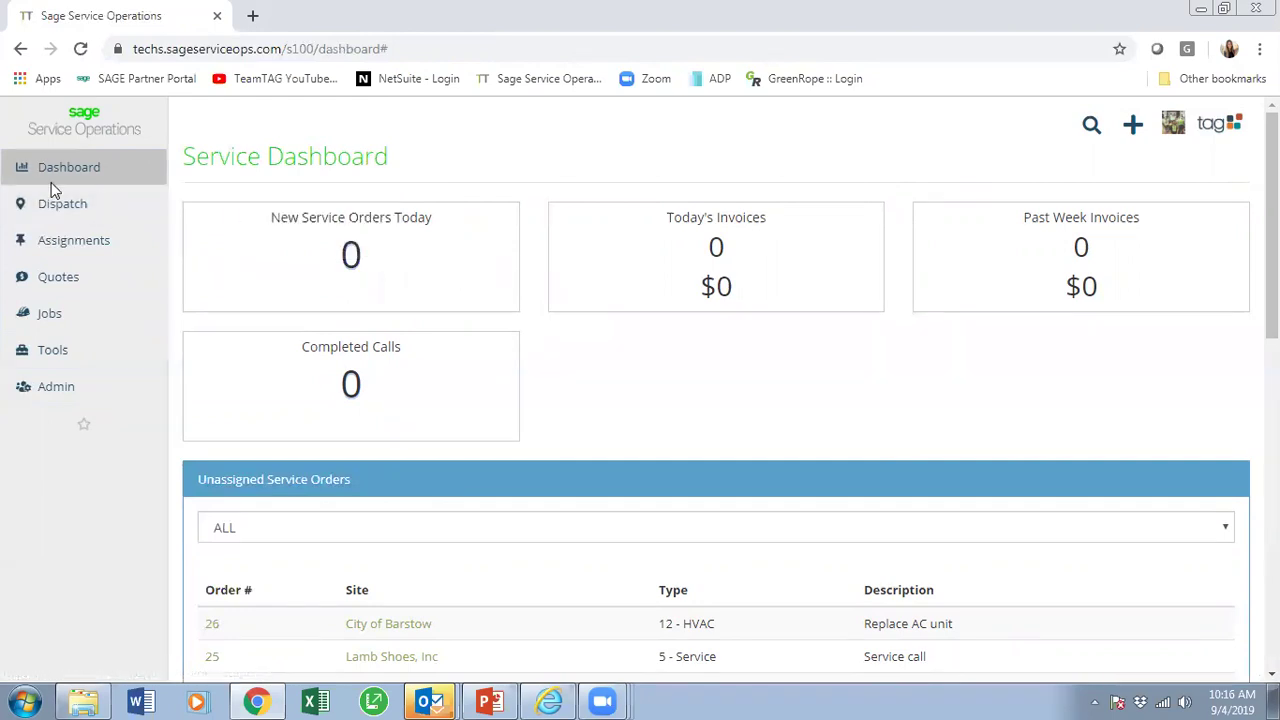
pyautogui.moveTo(34, 205)
pyautogui.click(296, 201)
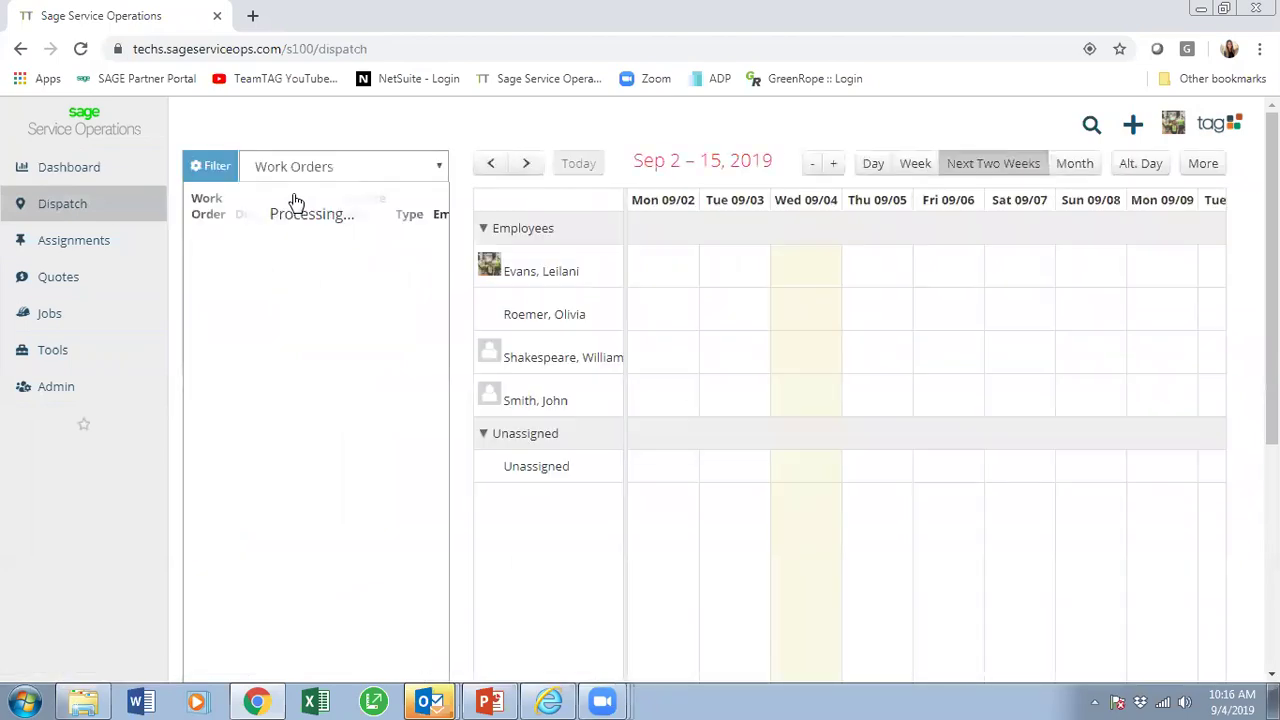
pyautogui.click(326, 171)
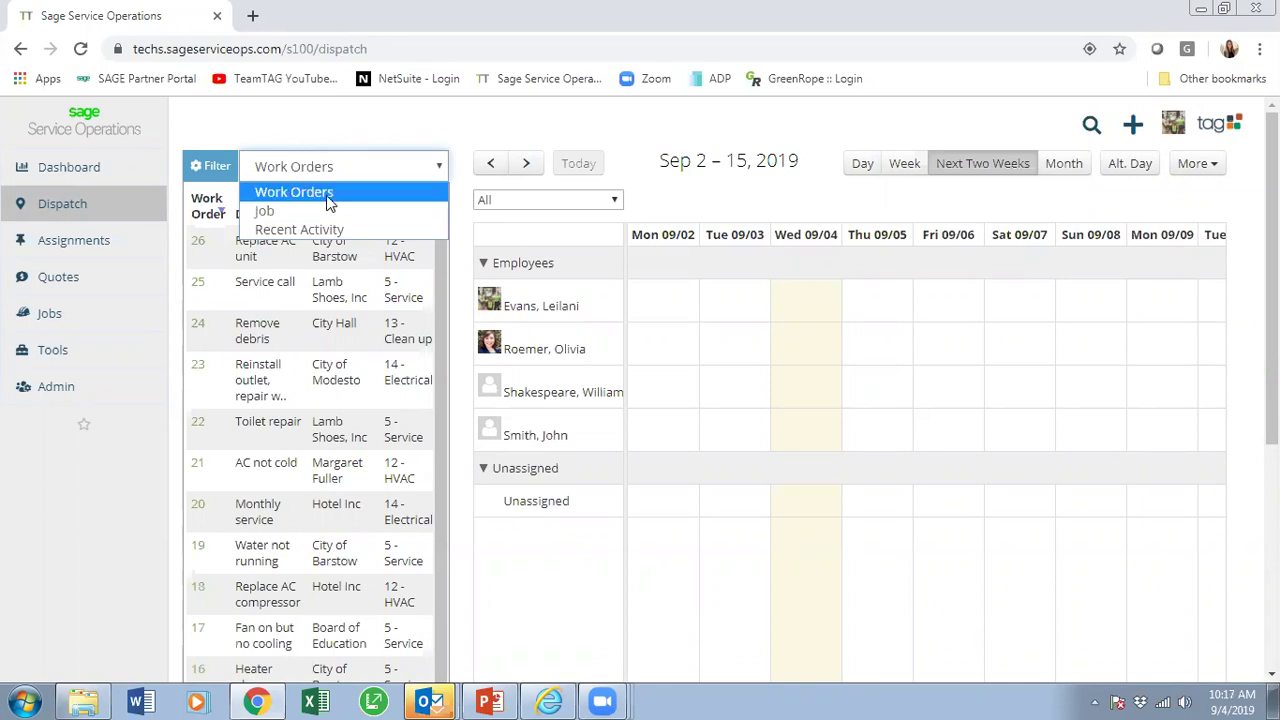
pyautogui.click(329, 197)
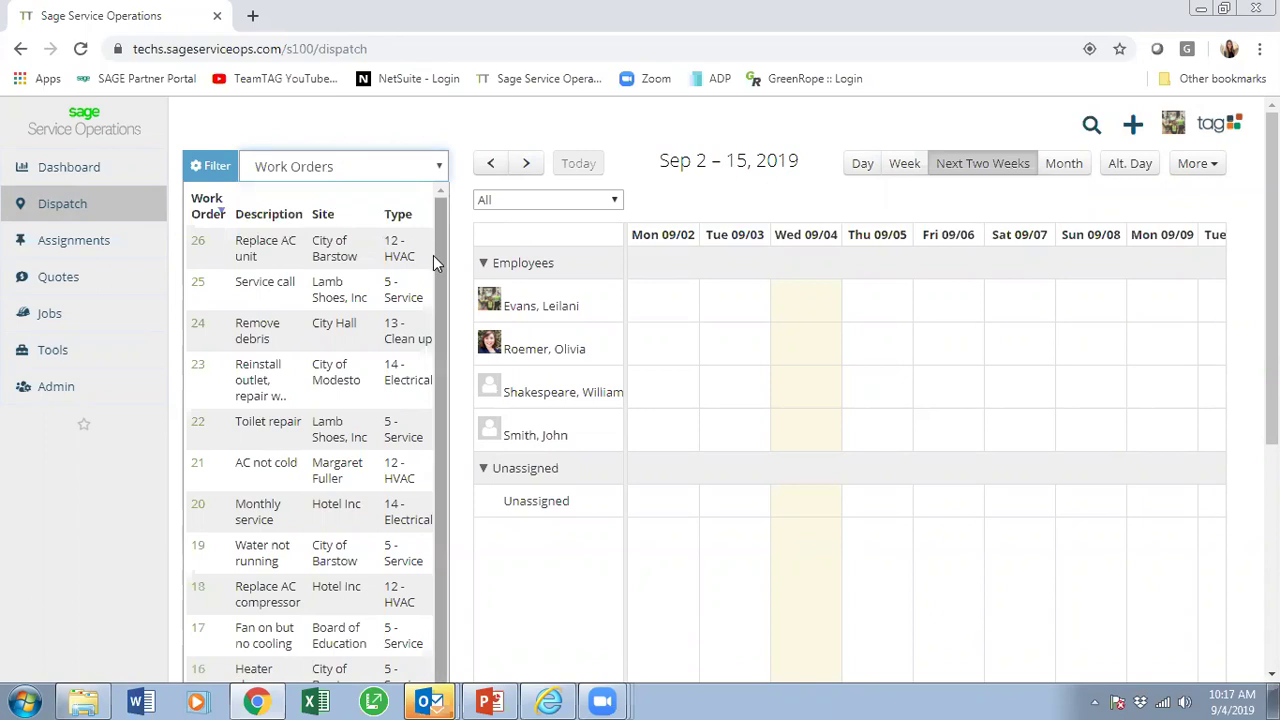
# - Assign work order 20 to the first employee on Thu 09/05 and work order 19 to the same employee on Fri 09/06
pyautogui.scroll(-1, 446, 266)
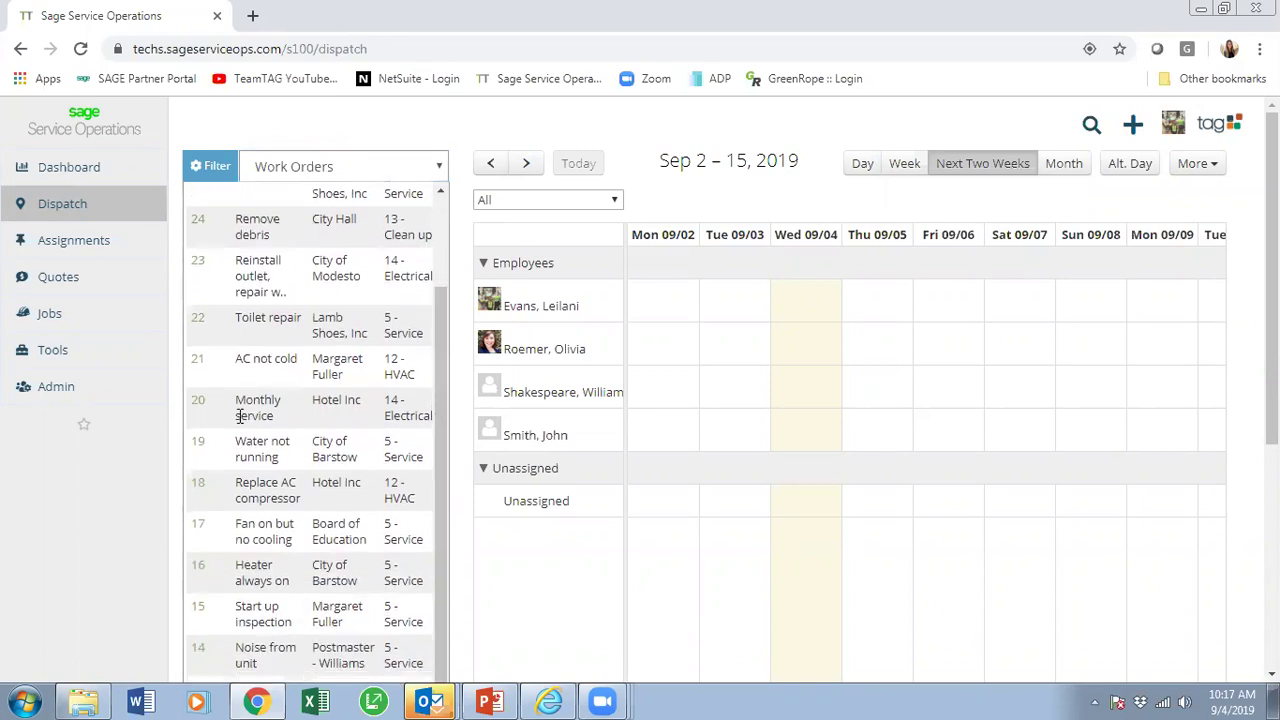
pyautogui.moveTo(199, 401); pyautogui.dragTo(888, 311)
pyautogui.moveTo(193, 442); pyautogui.dragTo(956, 302)
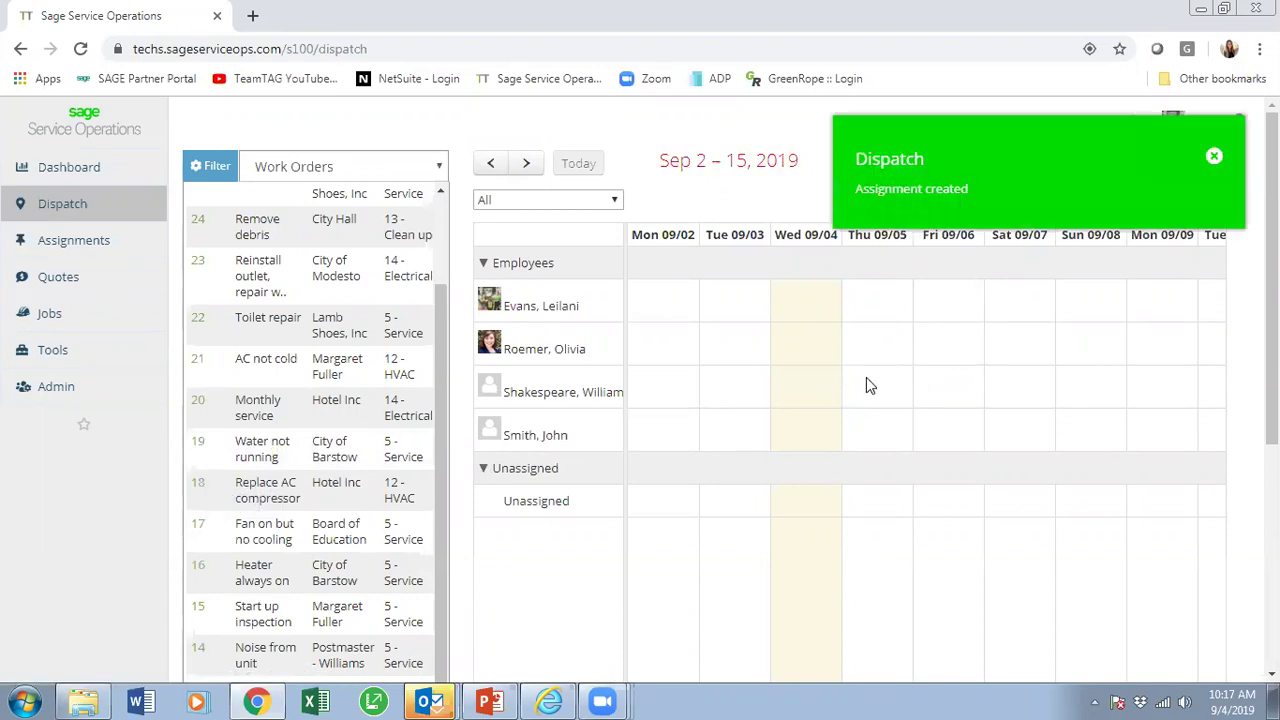
pyautogui.click(1214, 158)
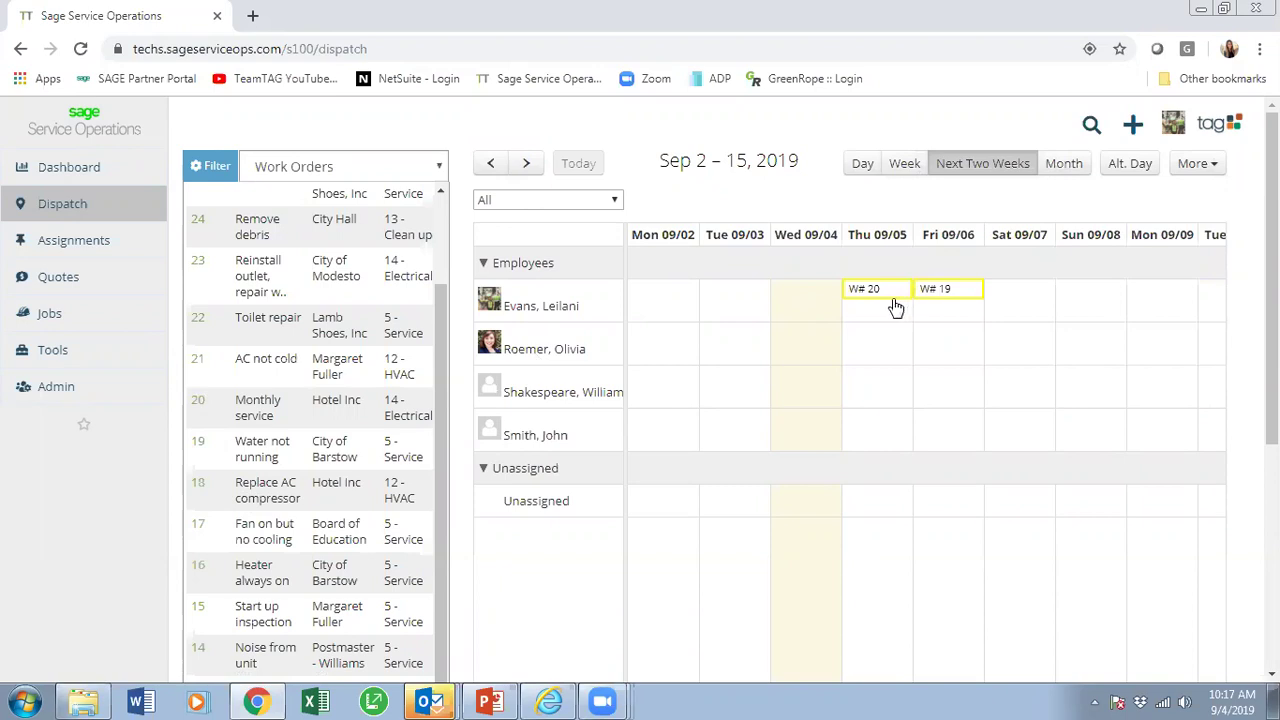
# - Switch the dispatch calendar to the day view for Thursday, Sep 05, 2019
pyautogui.click(868, 168)
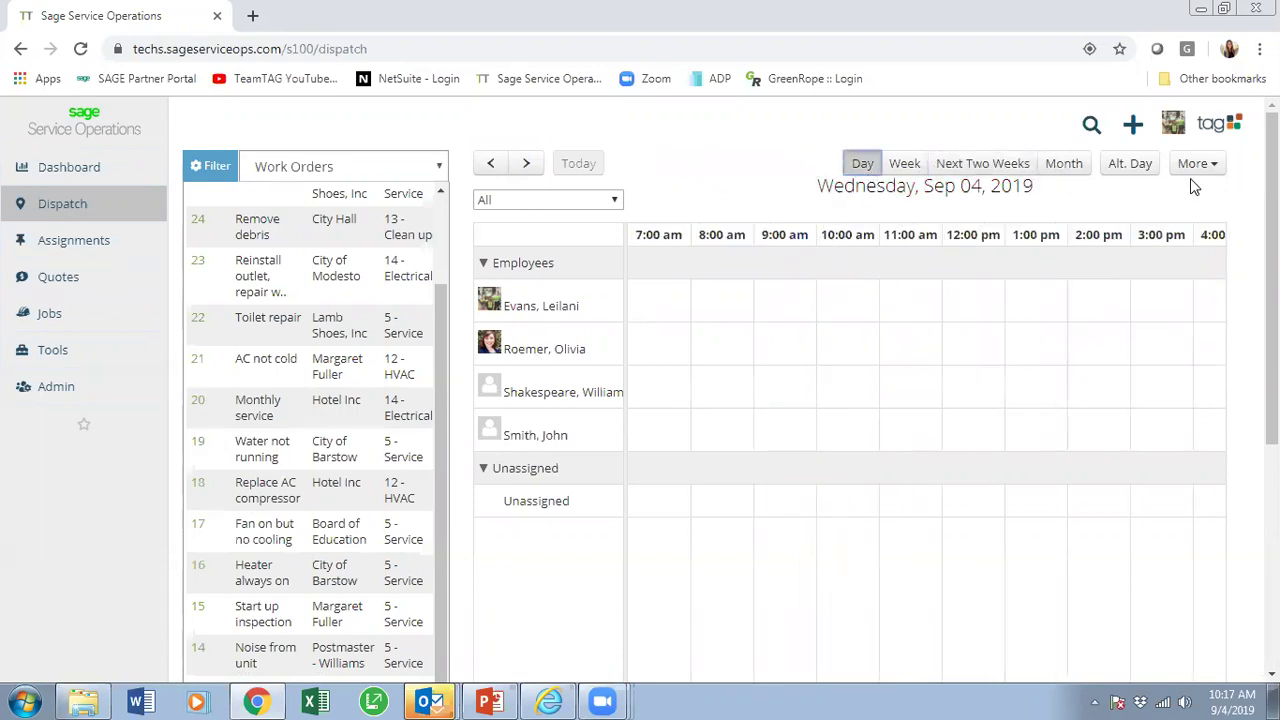
pyautogui.click(530, 165)
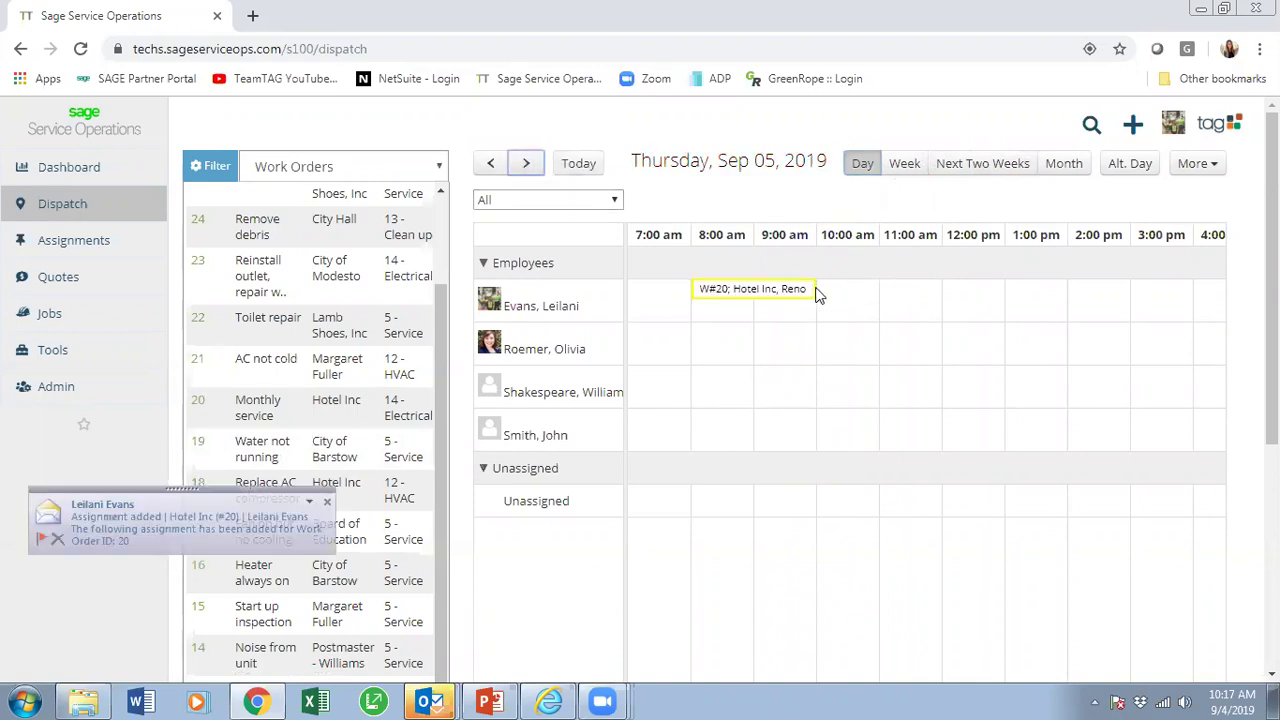
# - Read the assignment notification e-mail for work order 20 in Outlook and close the message
pyautogui.click(200, 516)
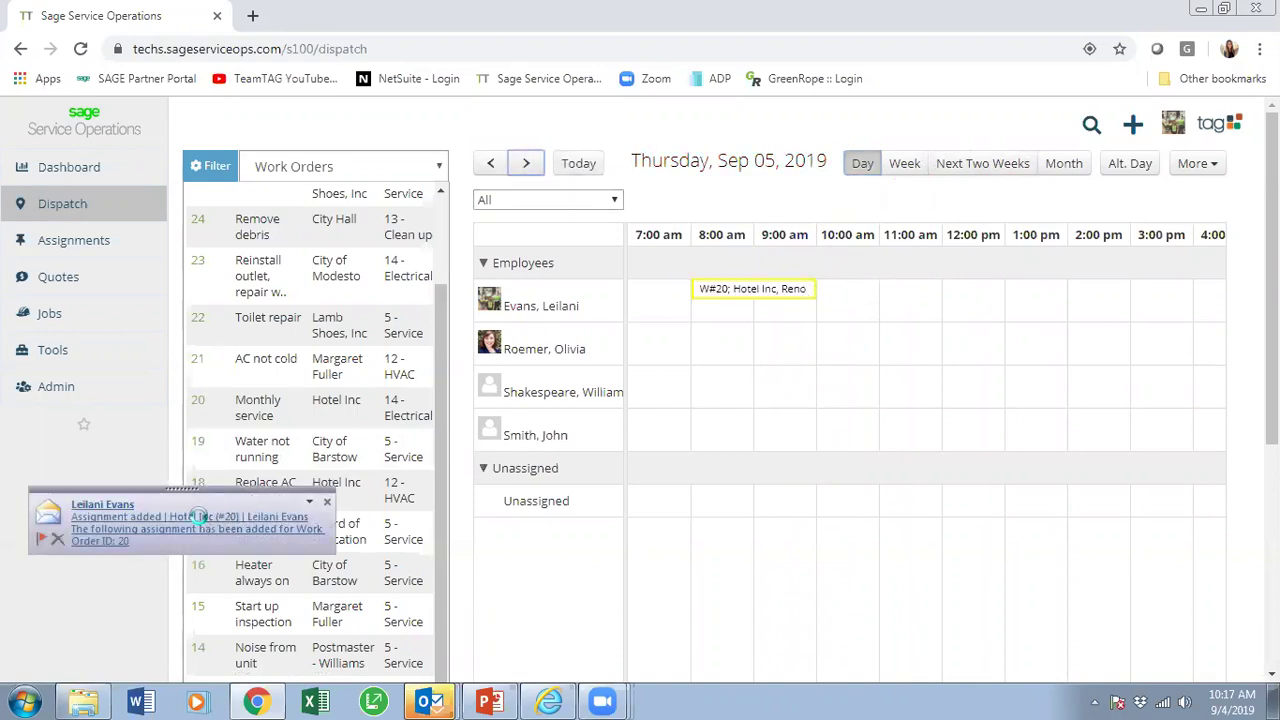
pyautogui.scroll(-2, 1245, 595)
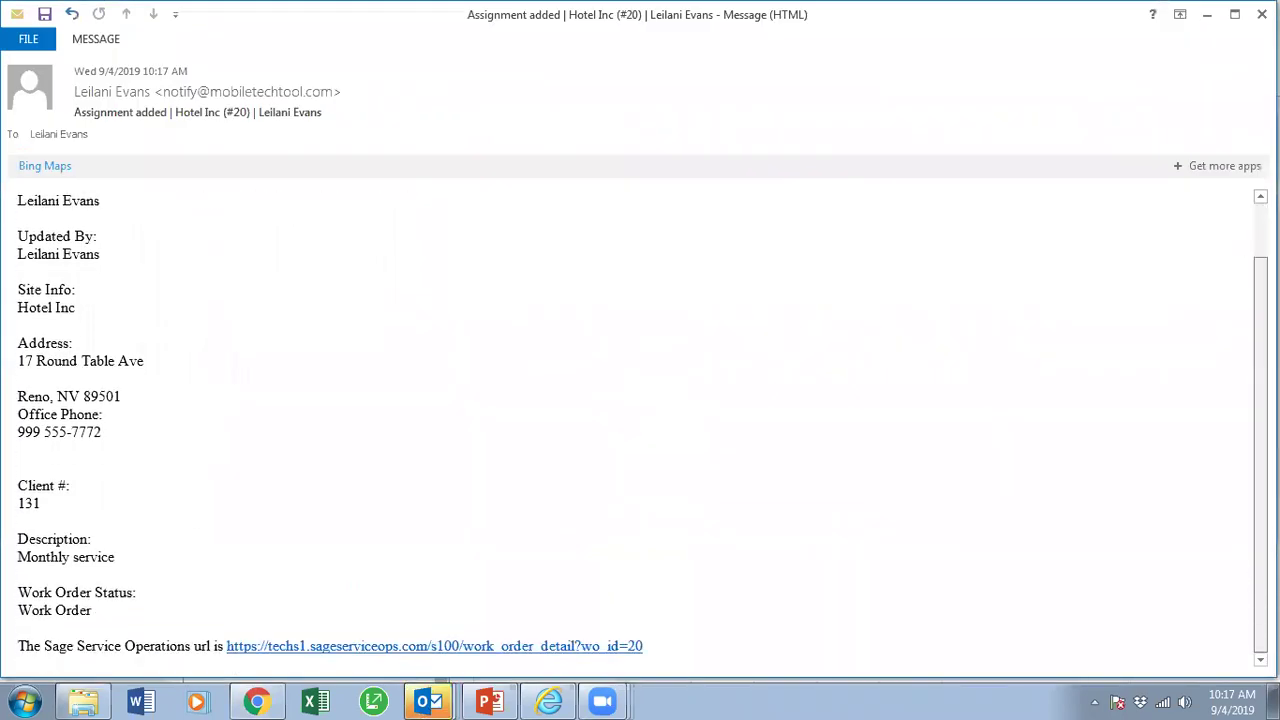
pyautogui.scroll(2, 640, 420)
pyautogui.scroll(-2, 640, 420)
pyautogui.scroll(2, 640, 420)
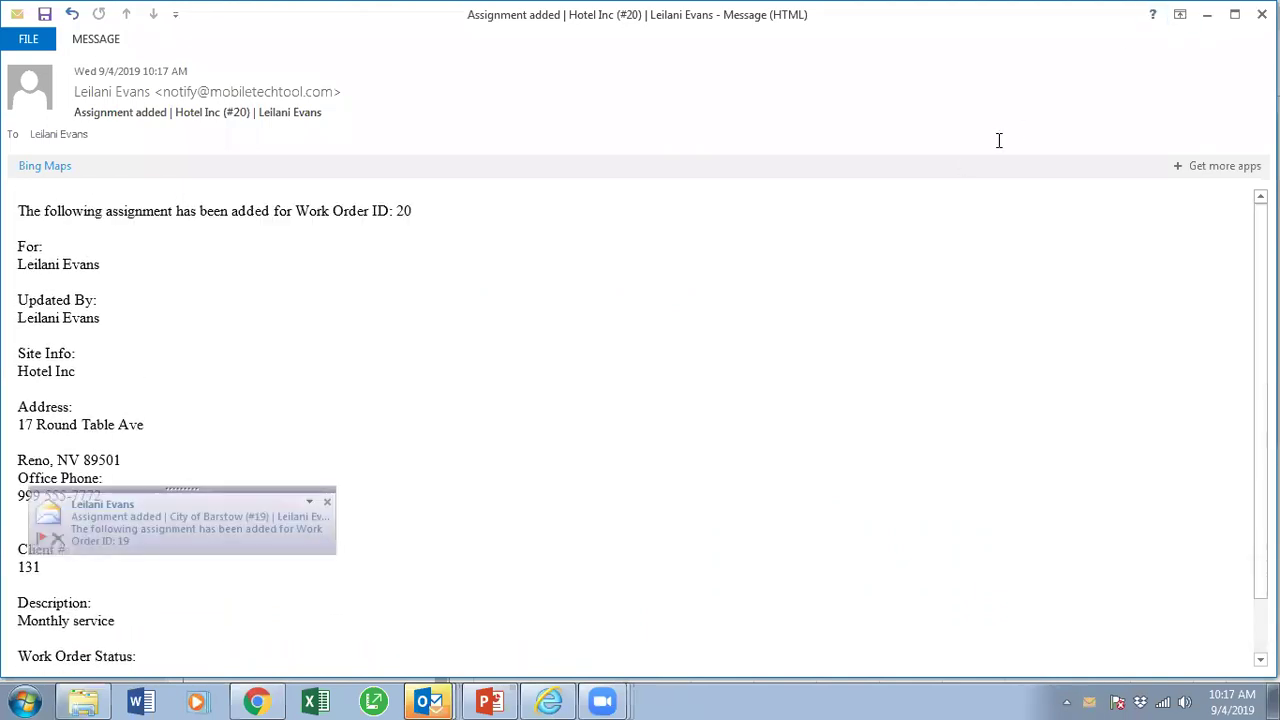
pyautogui.click(1262, 14)
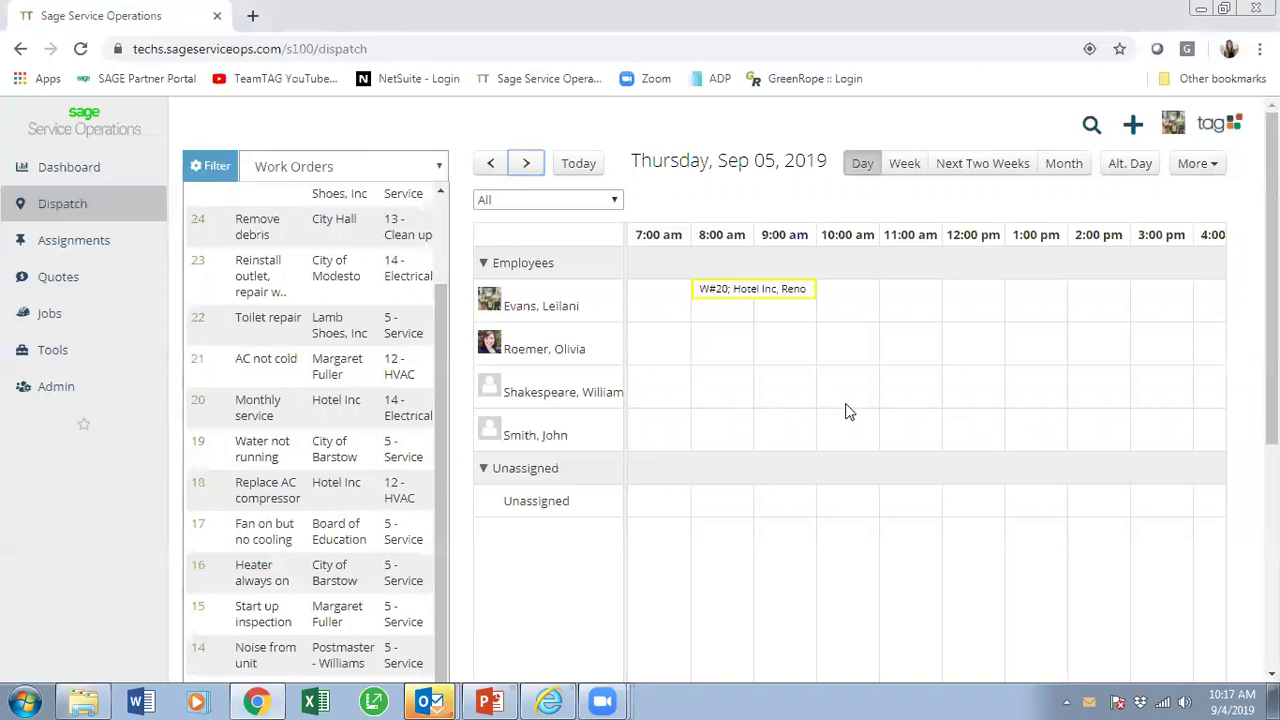
# - Extend work order 20 to 4:00 pm and schedule work order 19 for the second employee from 7:00 to 11:00 am
pyautogui.moveTo(816, 288); pyautogui.dragTo(1149, 314)
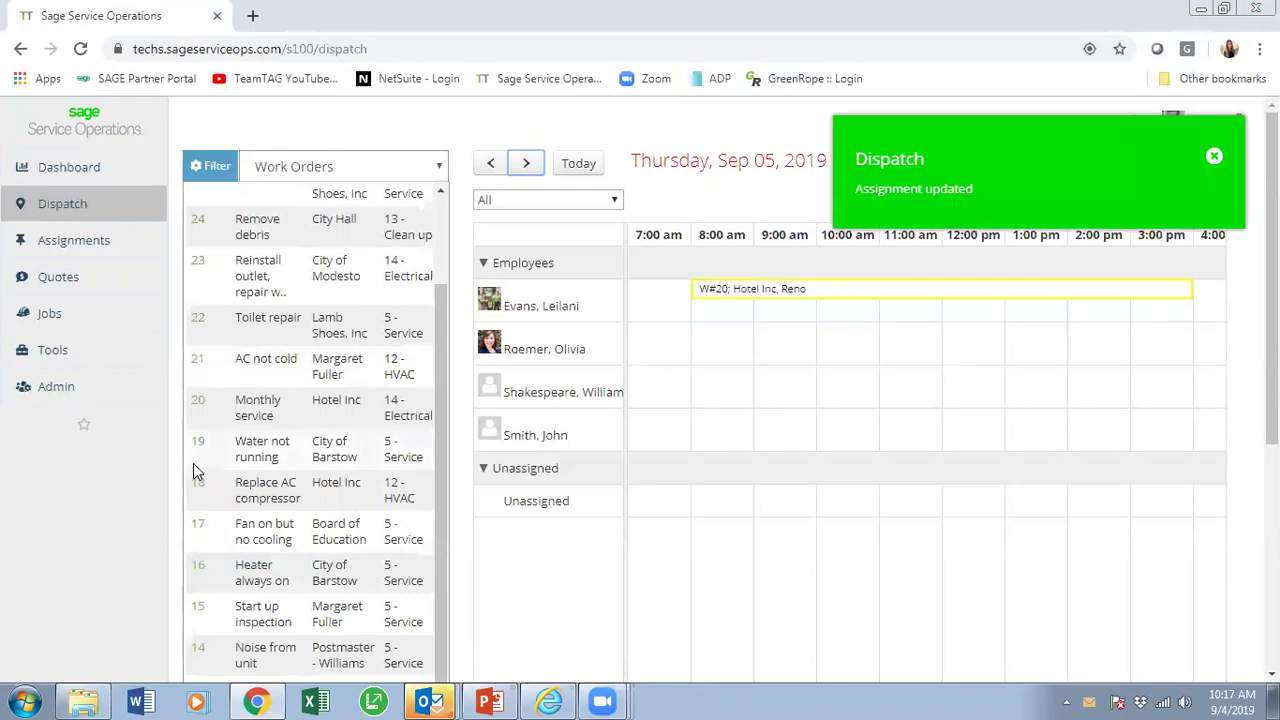
pyautogui.moveTo(205, 448); pyautogui.dragTo(716, 355)
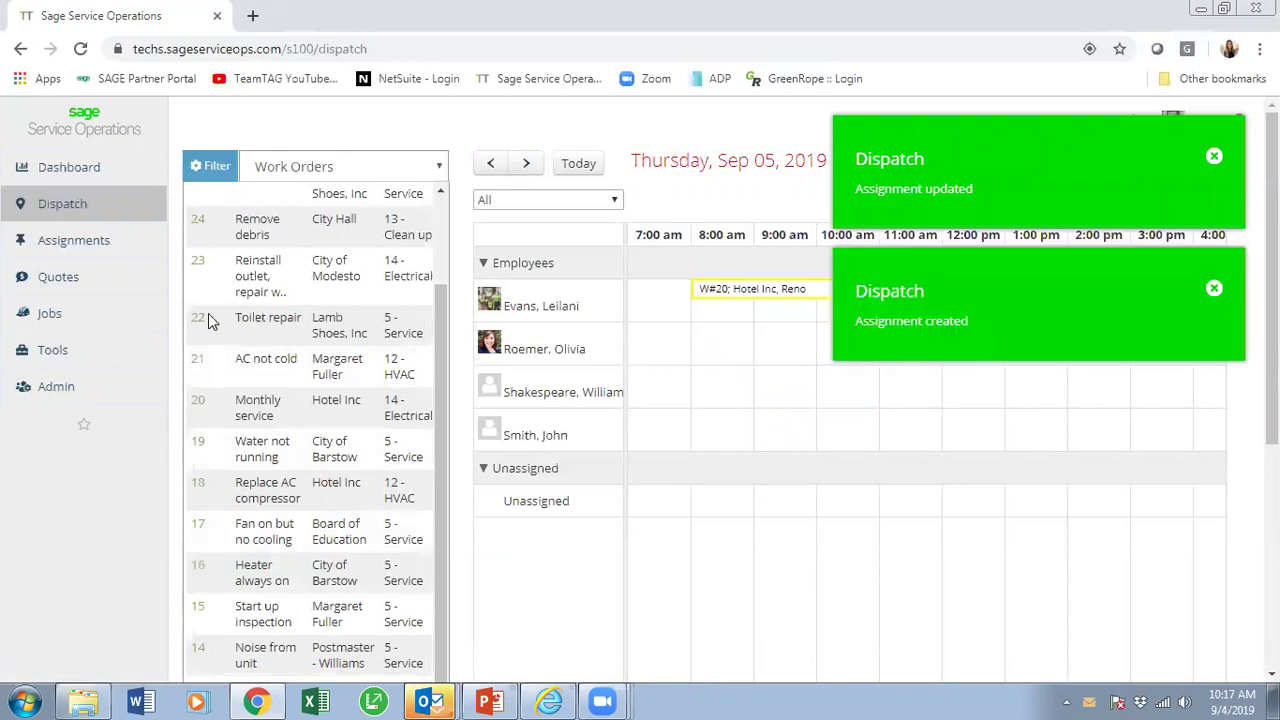
pyautogui.moveTo(205, 320); pyautogui.dragTo(709, 403)
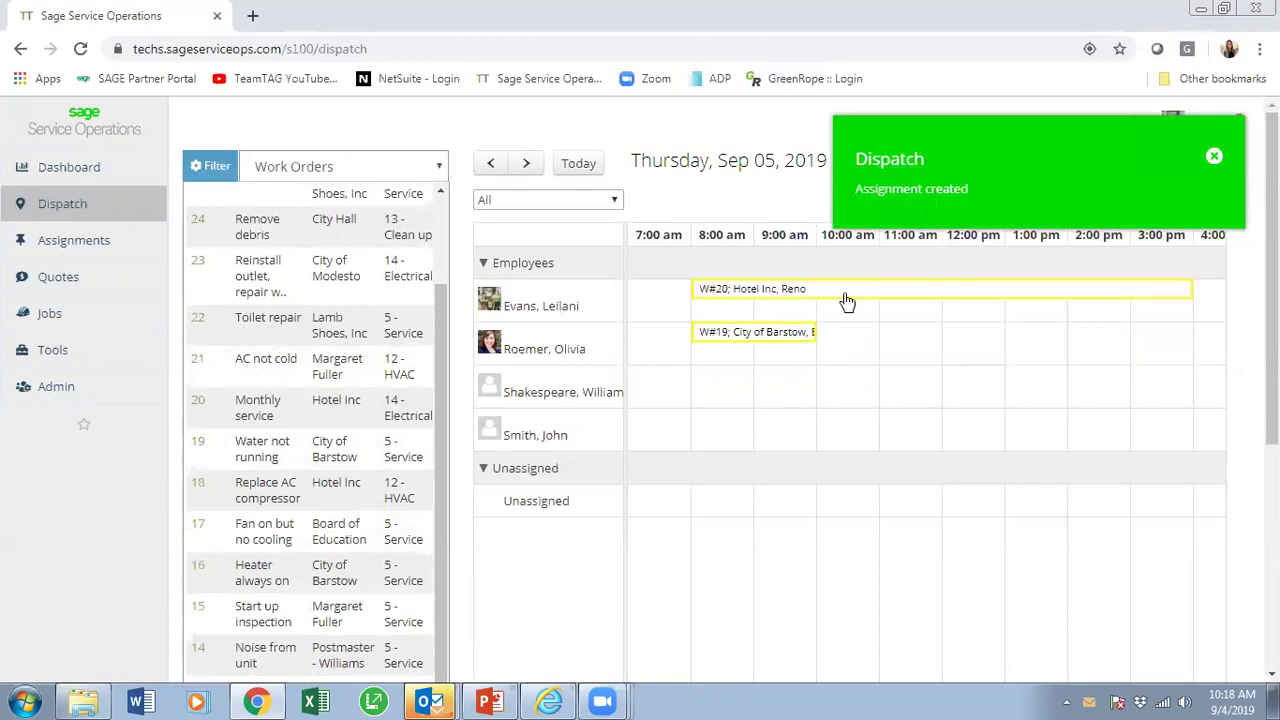
pyautogui.moveTo(812, 330); pyautogui.dragTo(837, 350)
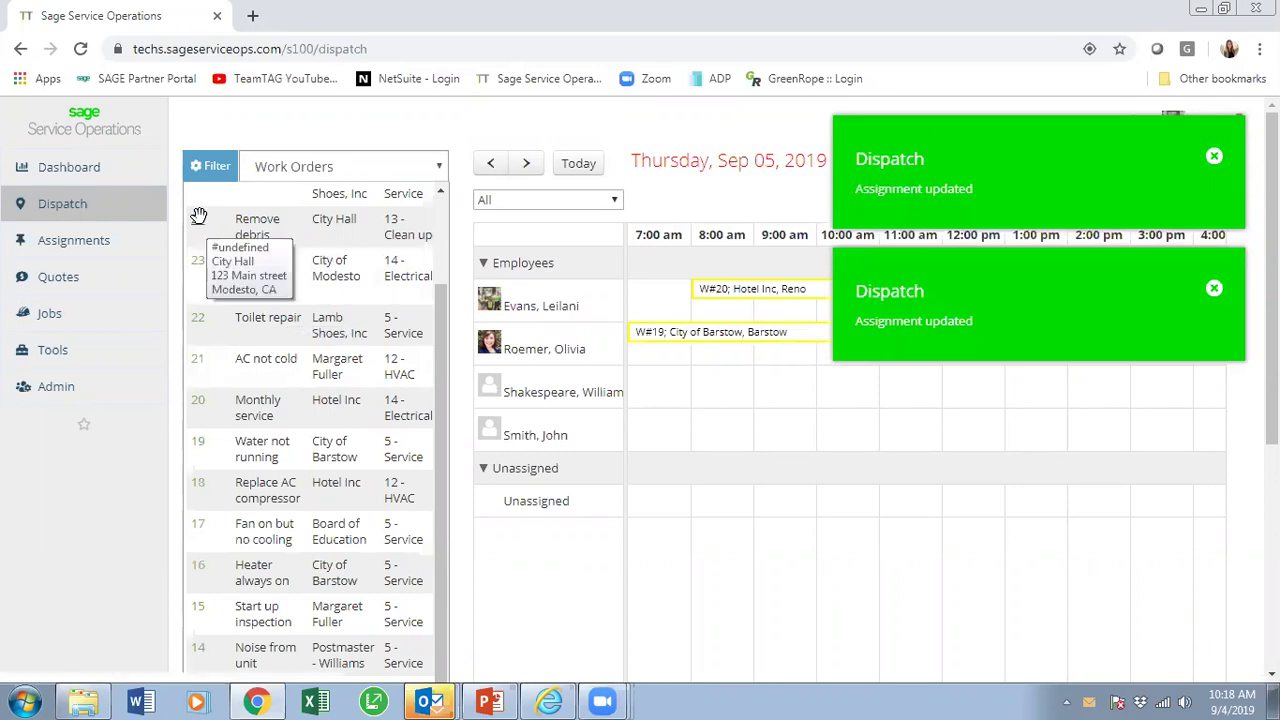
# - Schedule work order 24 for the second employee from 12:00 to 4:00 pm on the same day
pyautogui.moveTo(199, 218); pyautogui.dragTo(966, 360)
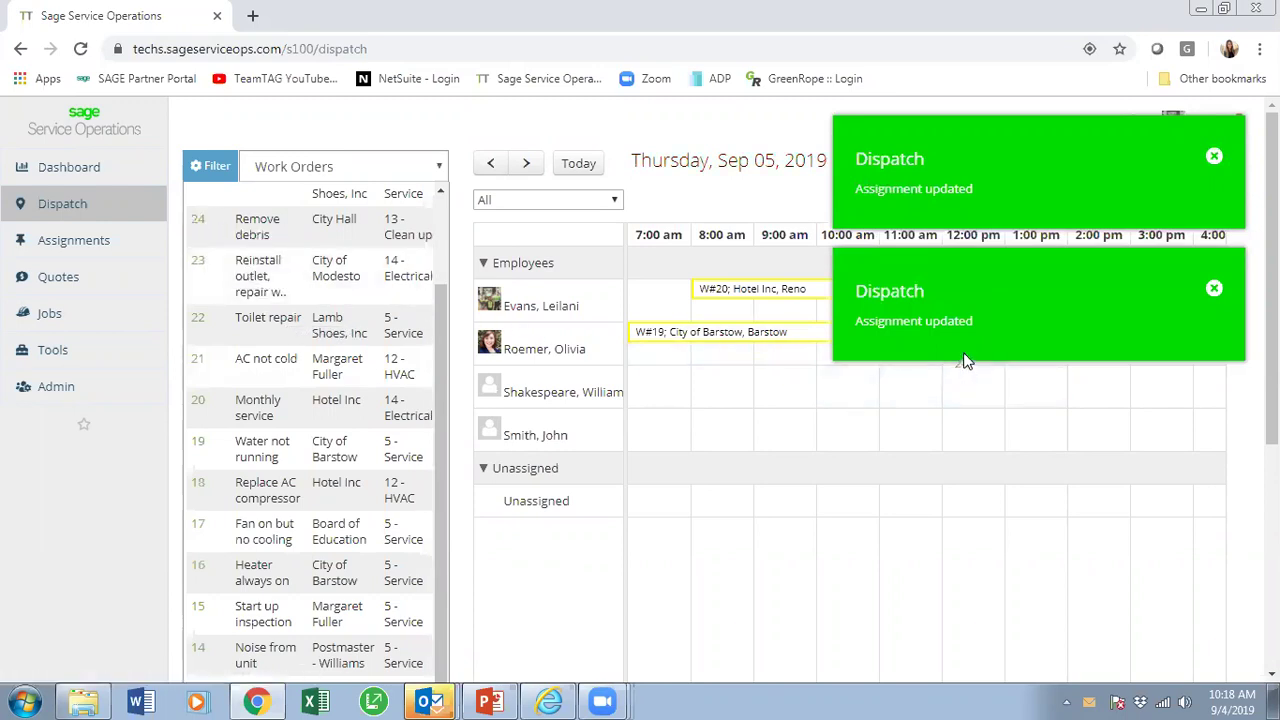
pyautogui.click(1214, 290)
pyautogui.click(1215, 158)
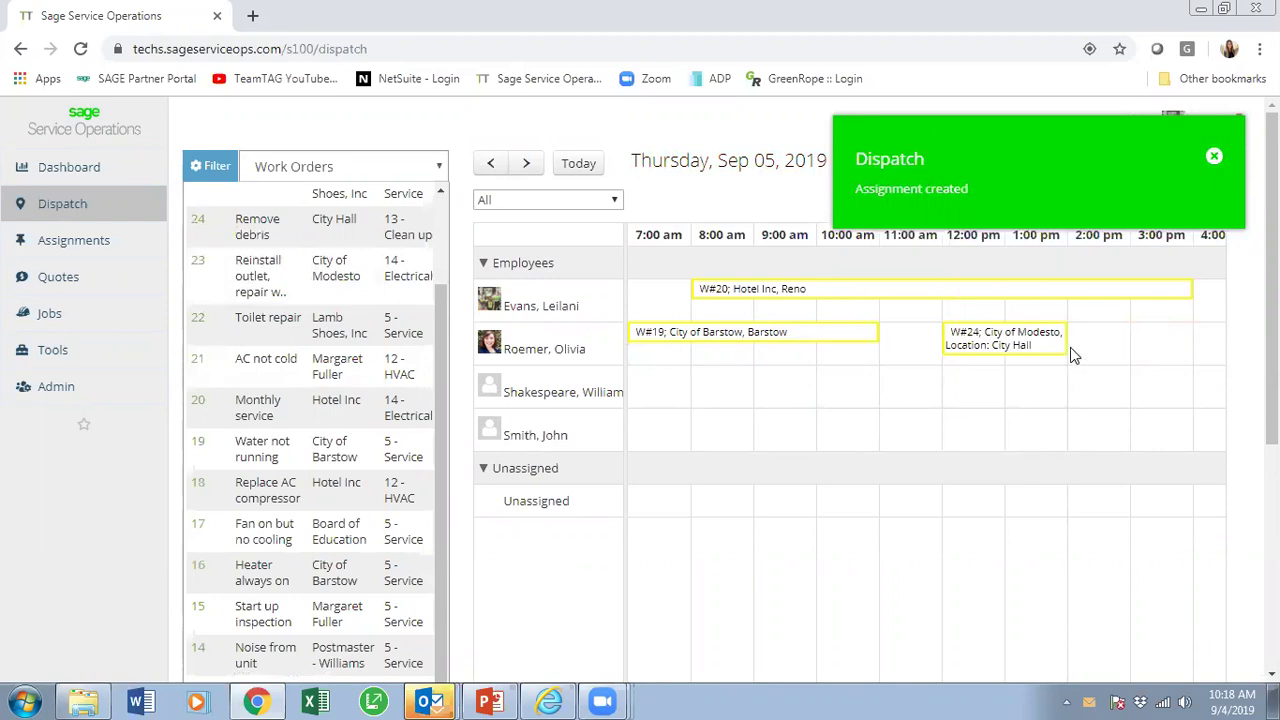
pyautogui.moveTo(1066, 350); pyautogui.dragTo(1167, 355)
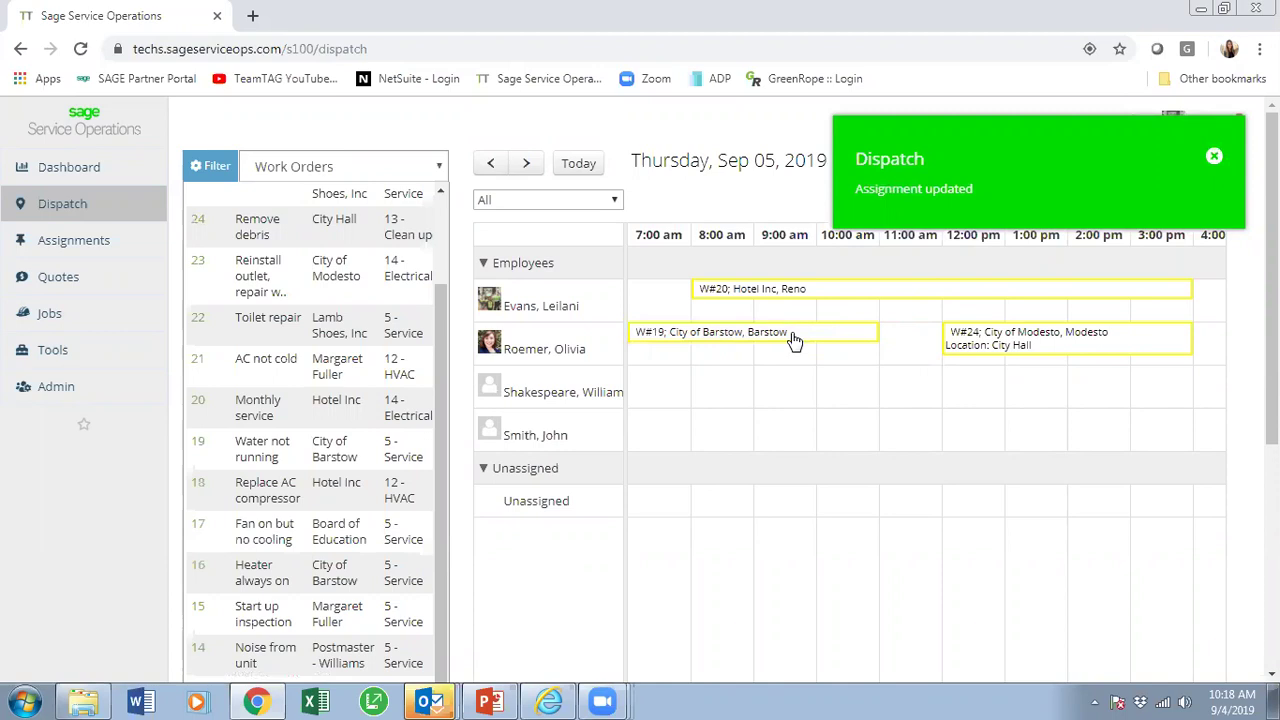
# - Start the assignment for work order 24 from its assignment details and close the work order window
pyautogui.moveTo(793, 340)
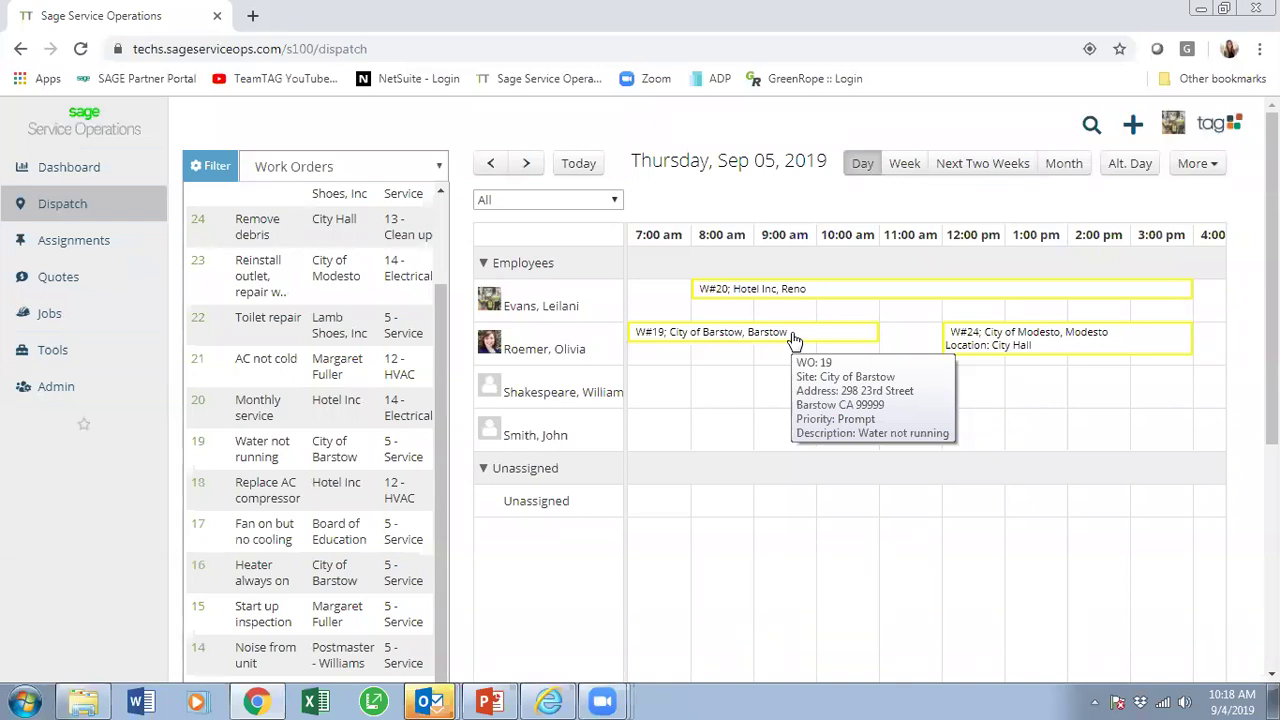
pyautogui.click(1080, 342)
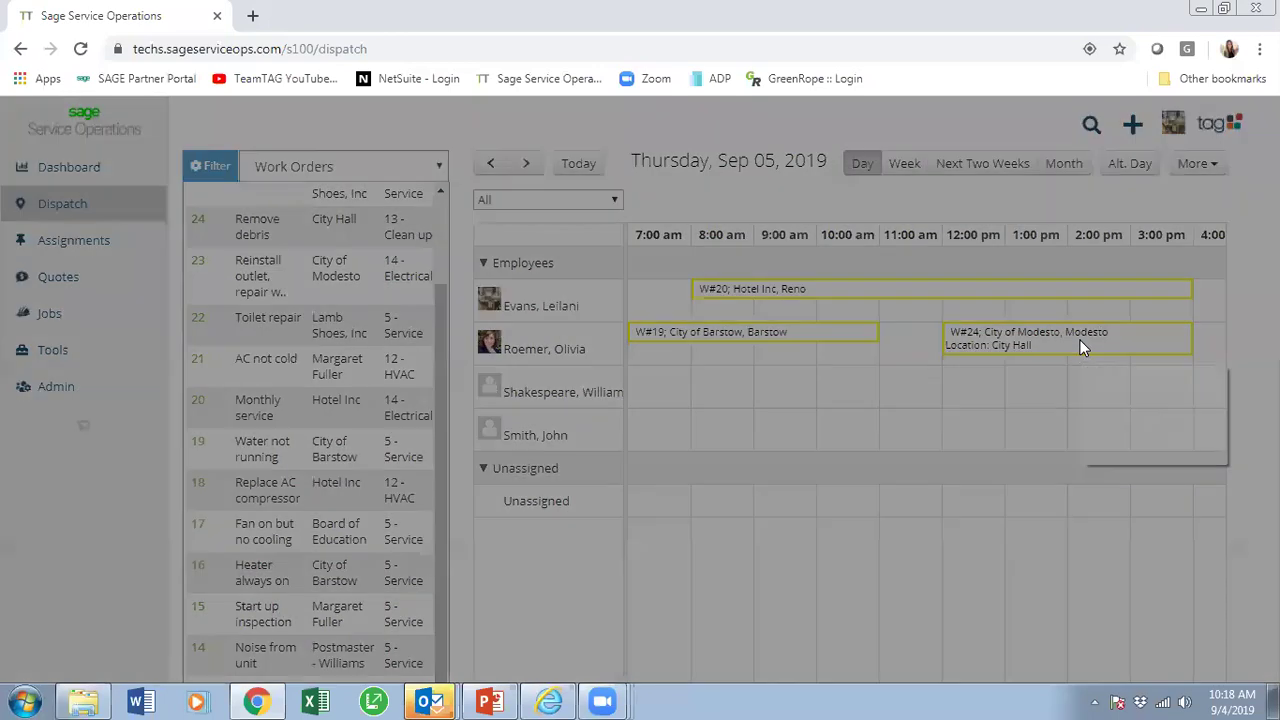
pyautogui.scroll(-3, 1050, 334)
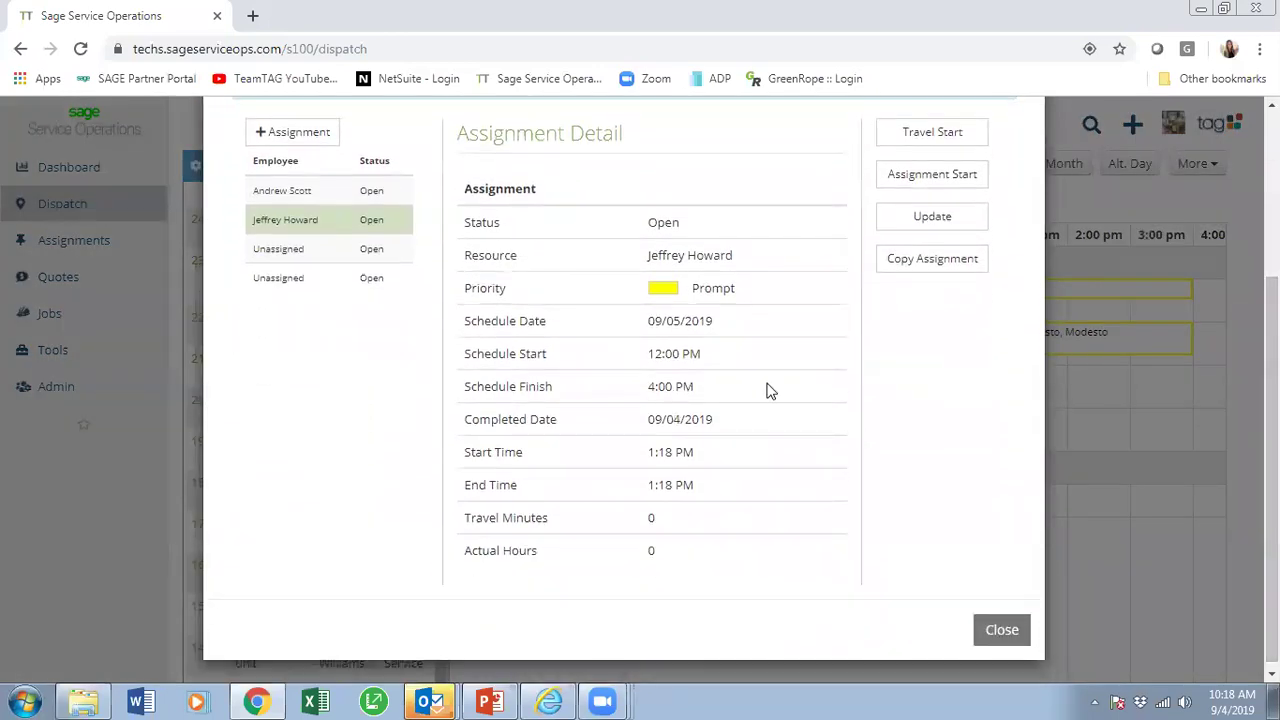
pyautogui.click(913, 178)
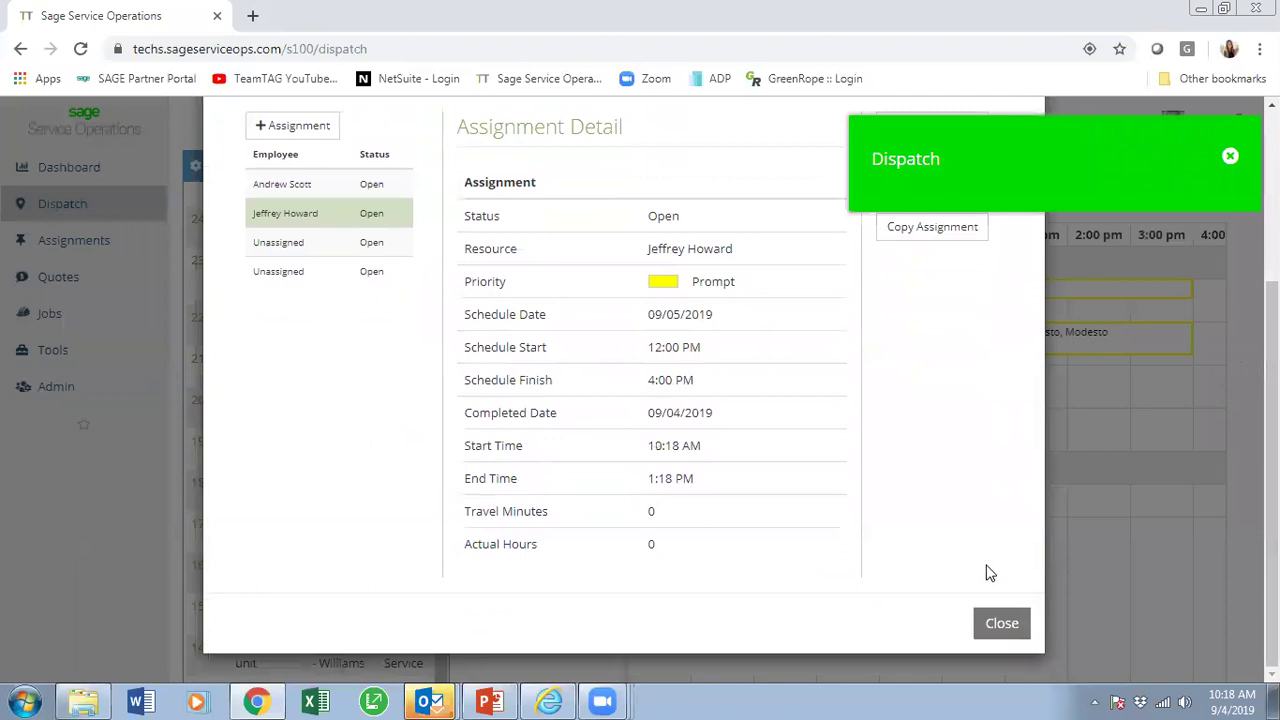
pyautogui.click(999, 622)
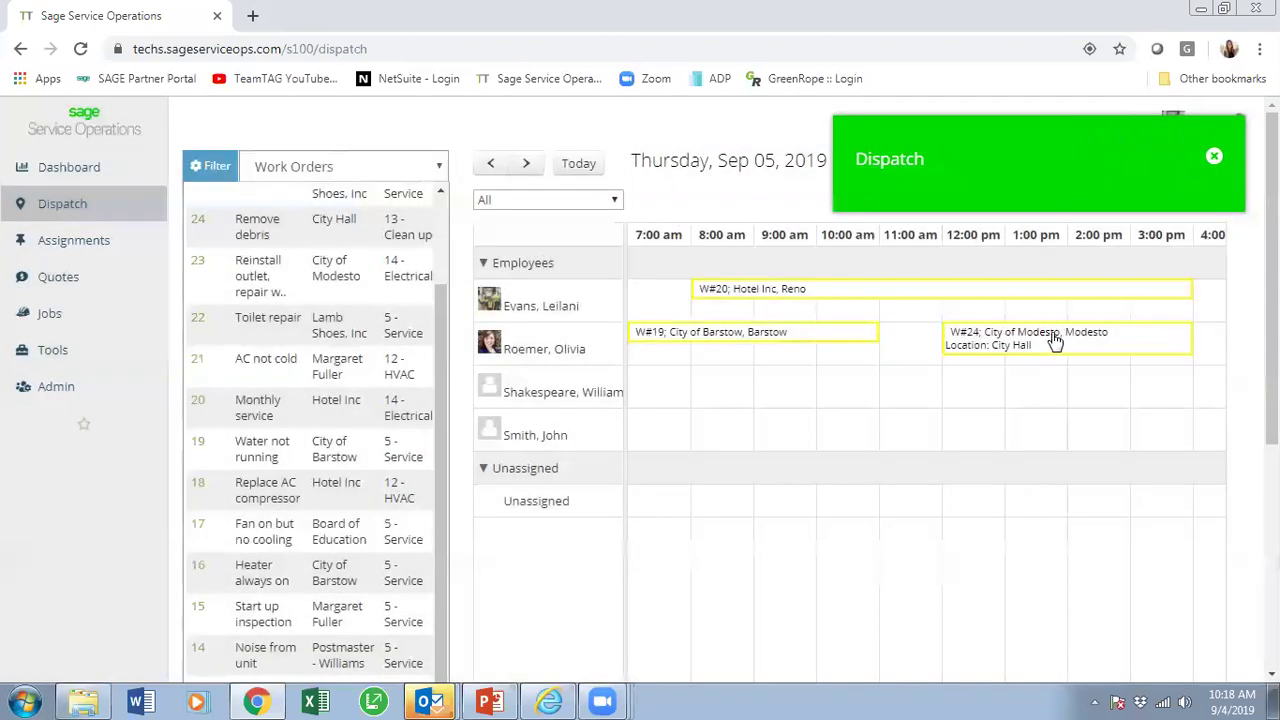
# - Review the overview of work order 24, including its notes, and close the window
pyautogui.click(1055, 340)
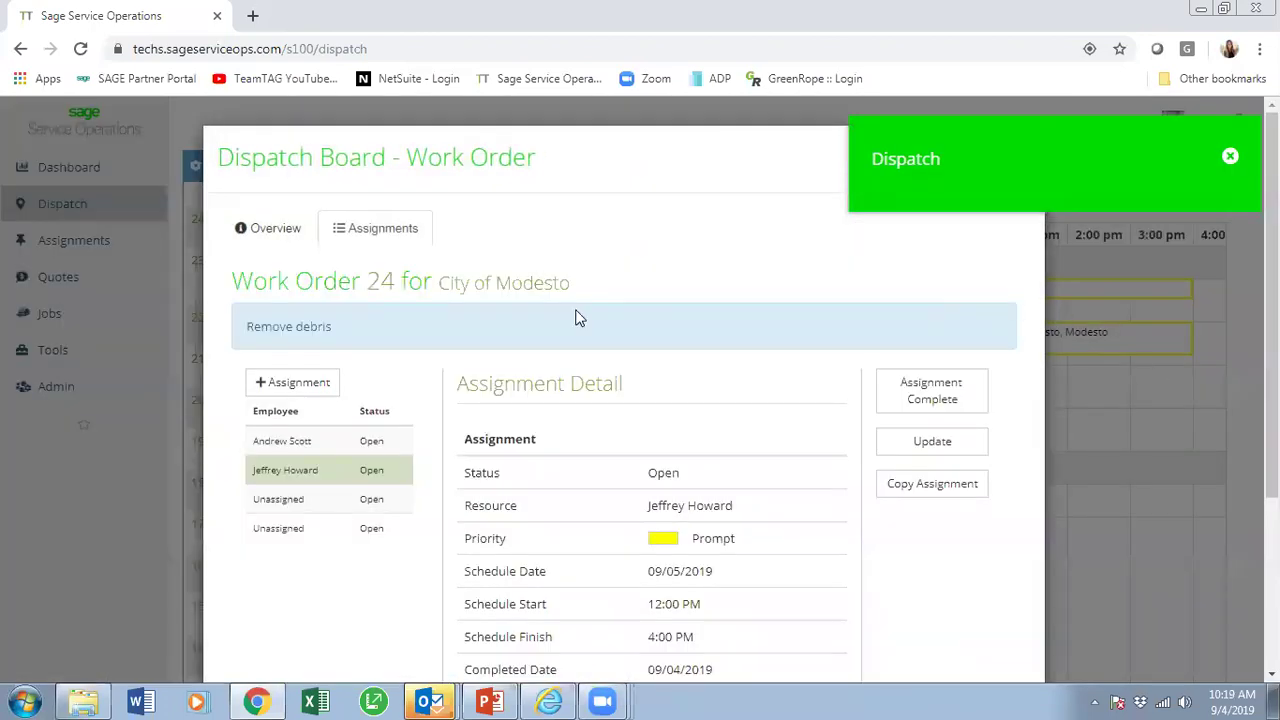
pyautogui.click(255, 233)
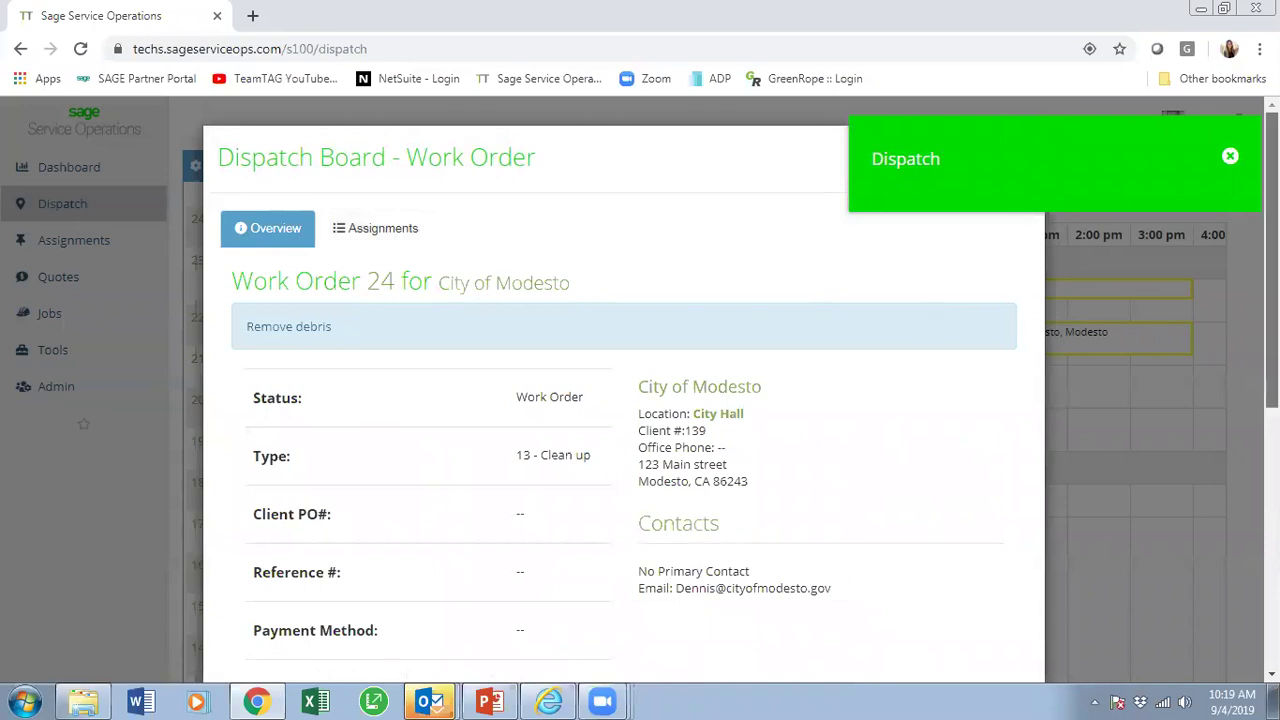
pyautogui.scroll(-5, 624, 400)
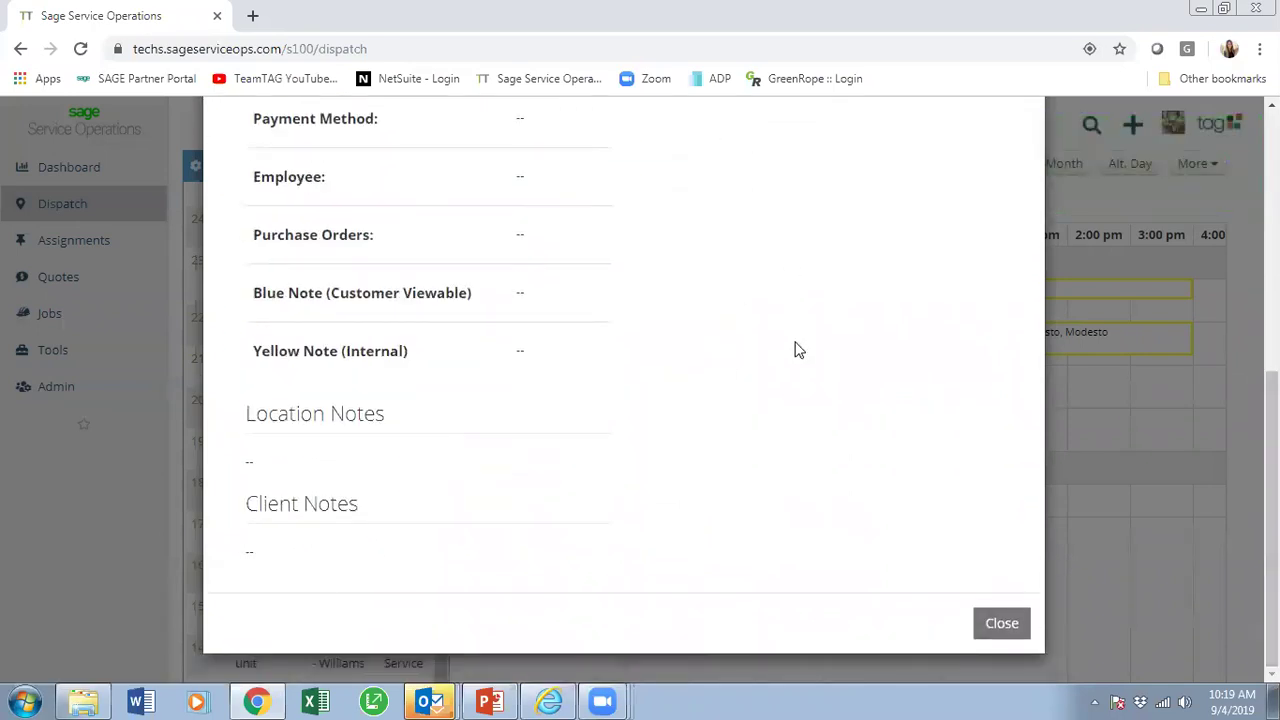
pyautogui.click(982, 622)
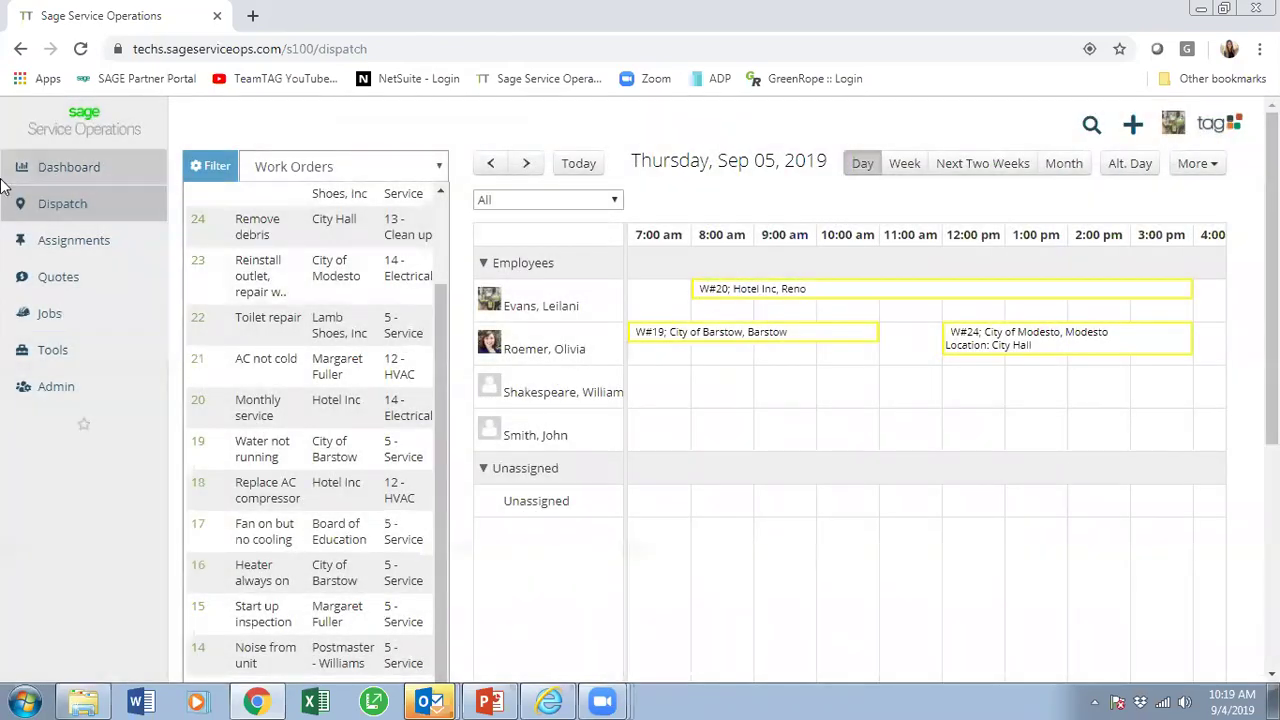
# - Open the Assignments page and look through the week's daily assignments
pyautogui.click(80, 242)
pyautogui.click(279, 255)
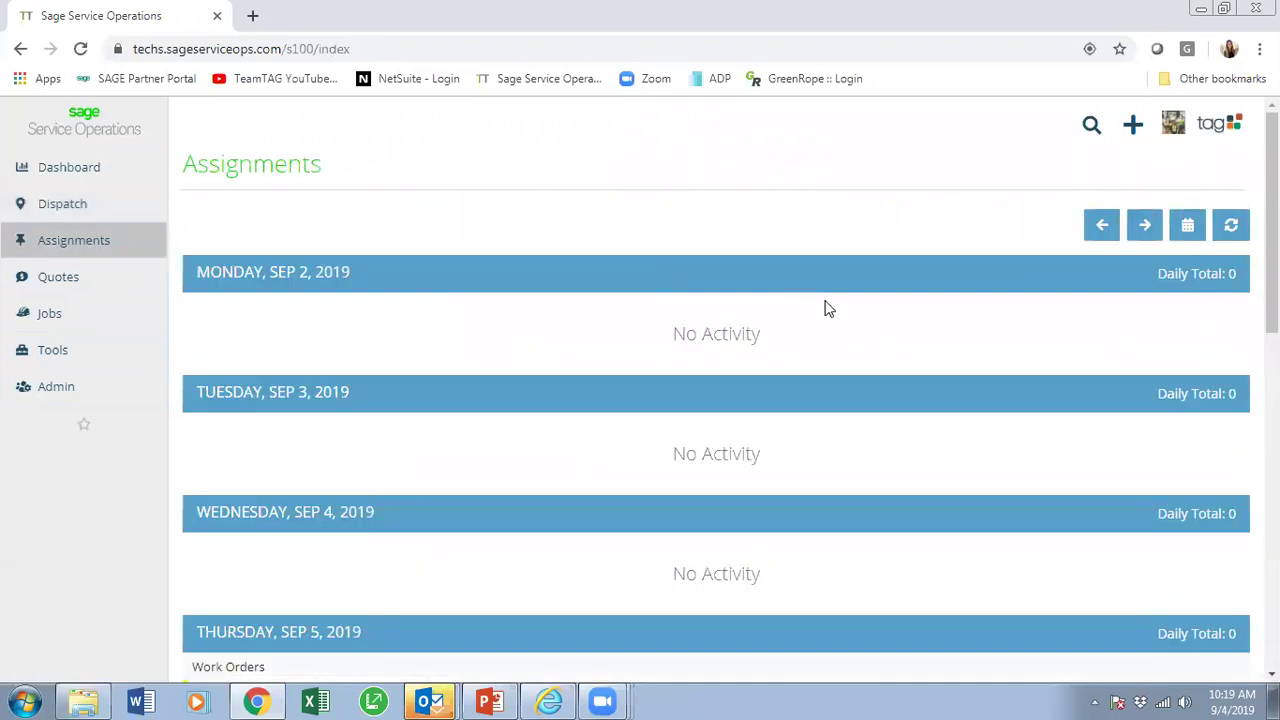
pyautogui.scroll(-1, 716, 400)
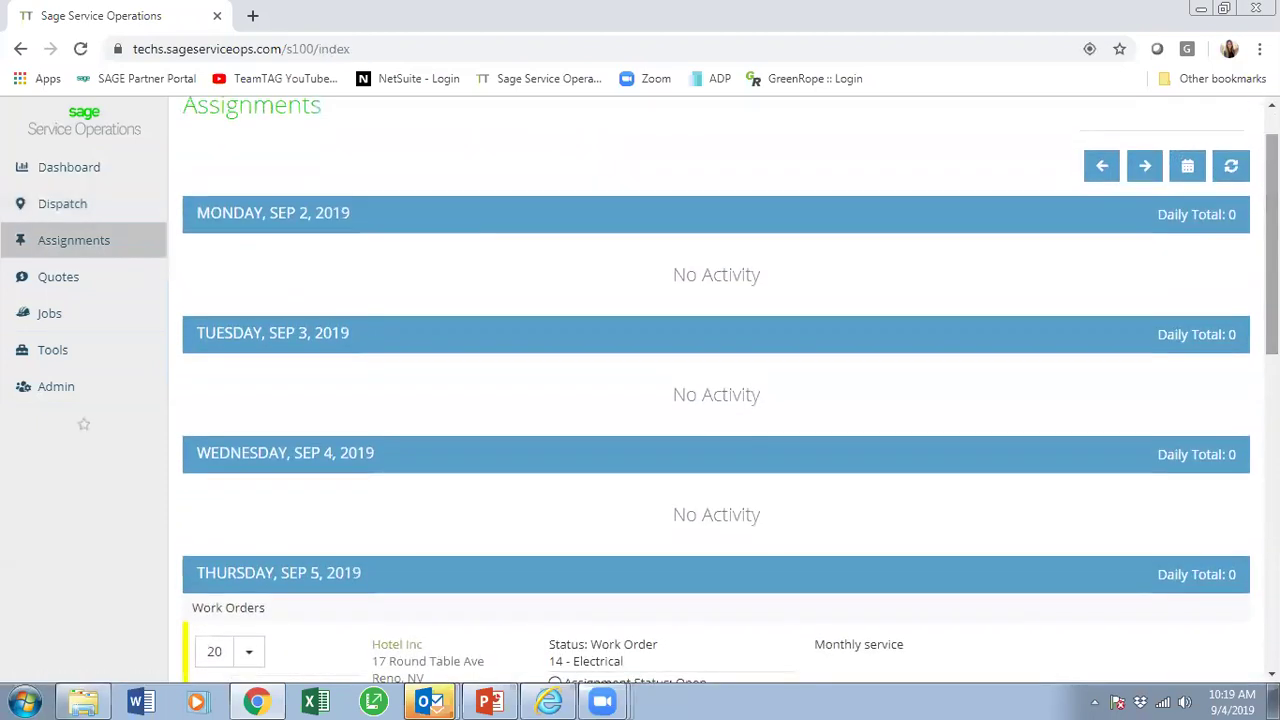
# - Preview the Assignments page in an emulated iPhone X view and return to the normal desktop view
pyautogui.hotkey('ctrl', 'shift', 'i')
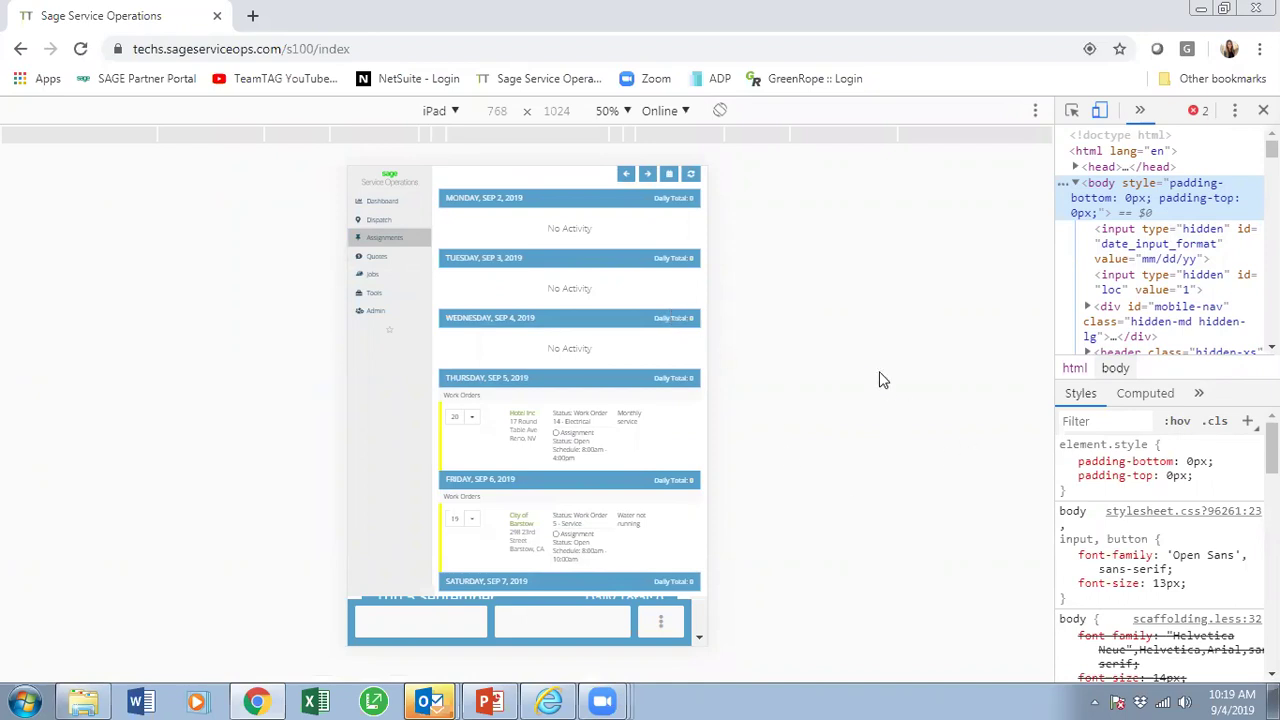
pyautogui.click(452, 110)
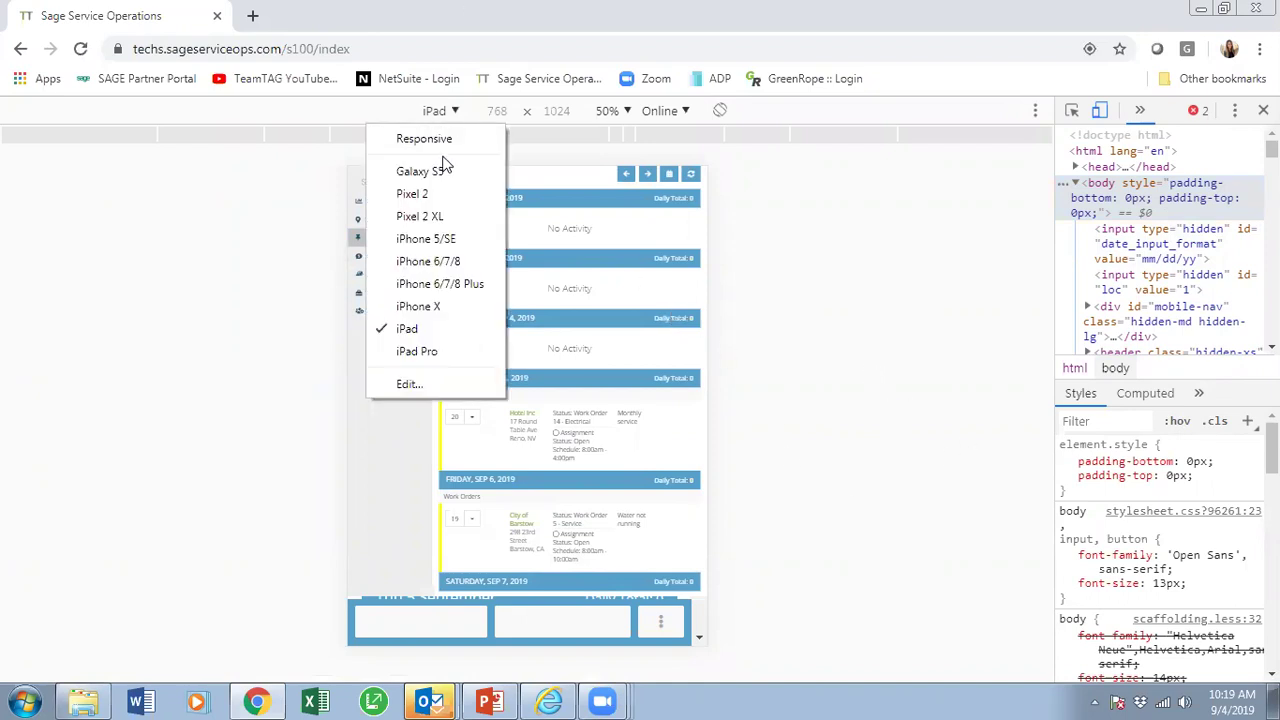
pyautogui.click(433, 306)
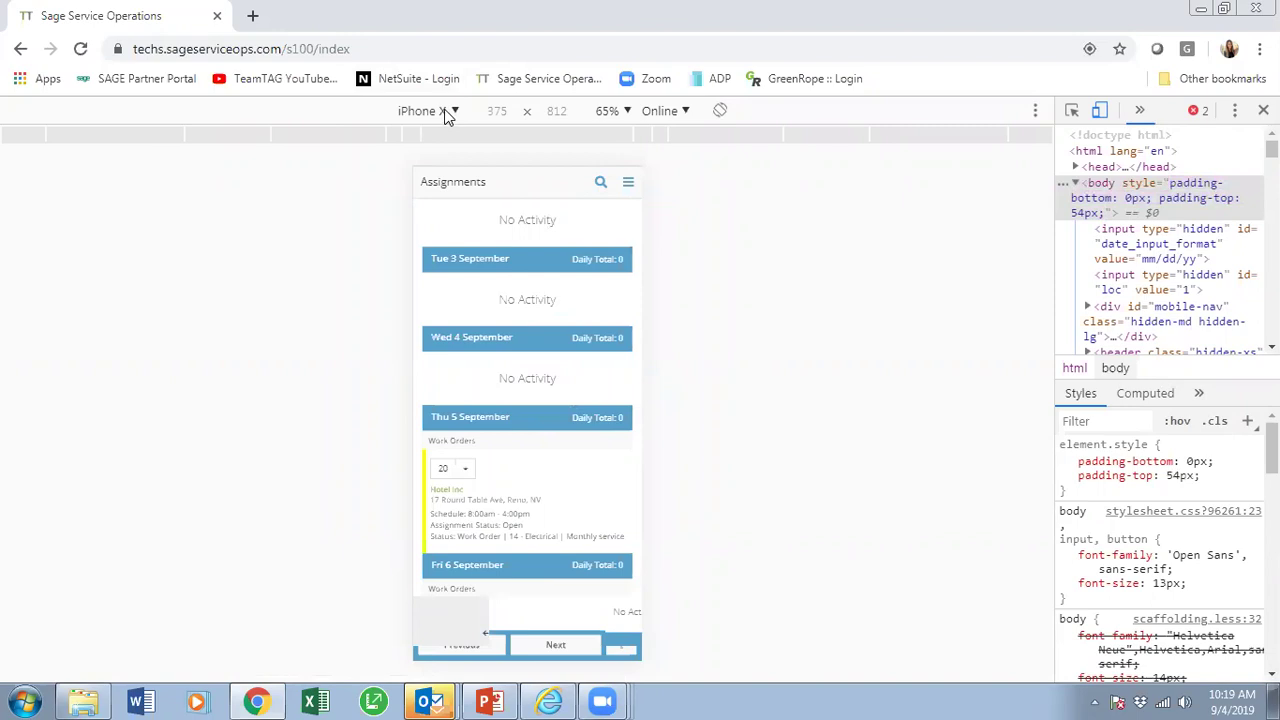
pyautogui.press('F12')
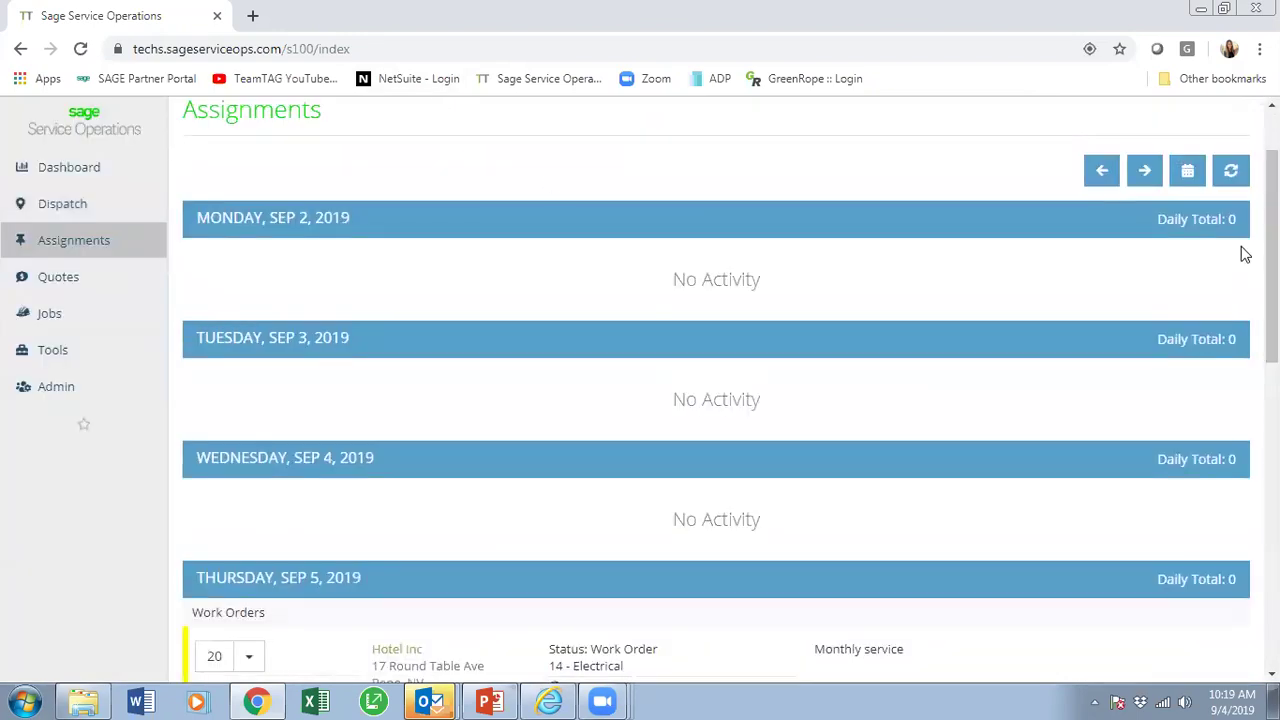
# - Open the assignments of work order 20 for Hotel Inc and view its inventory parts
pyautogui.scroll(-5, 300, 285)
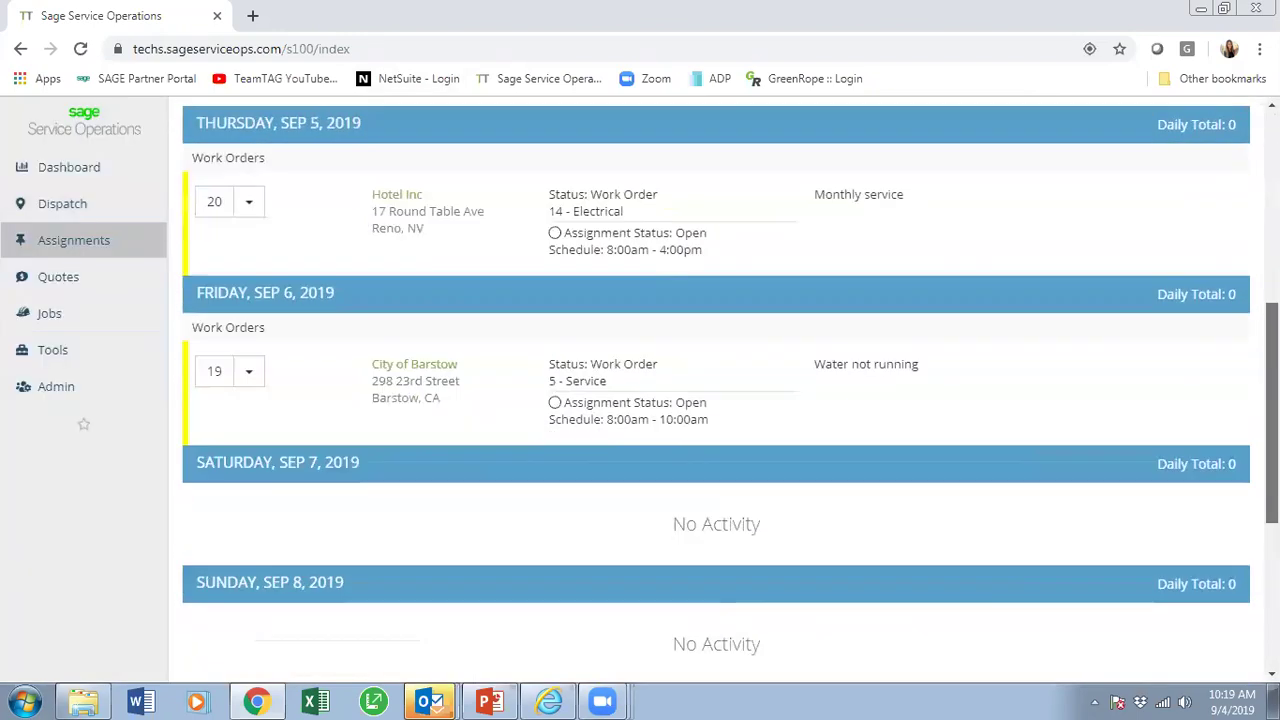
pyautogui.click(247, 204)
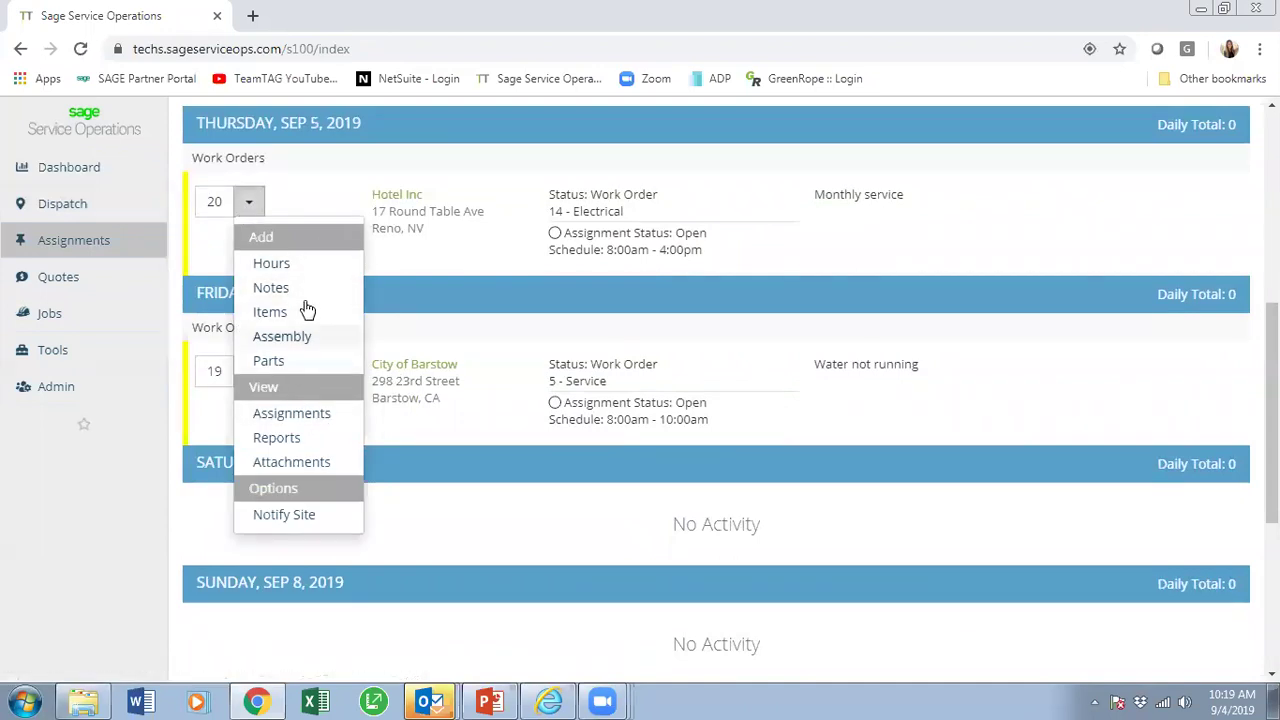
pyautogui.click(289, 413)
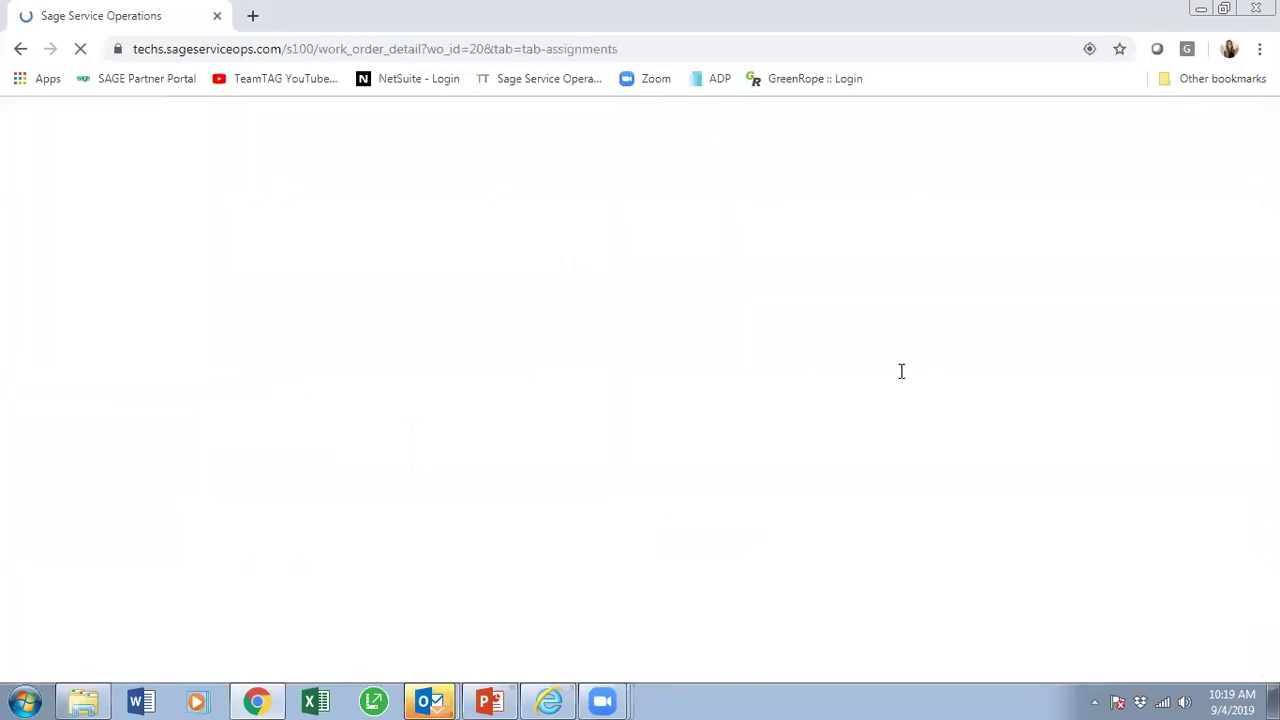
pyautogui.scroll(-2, 1243, 212)
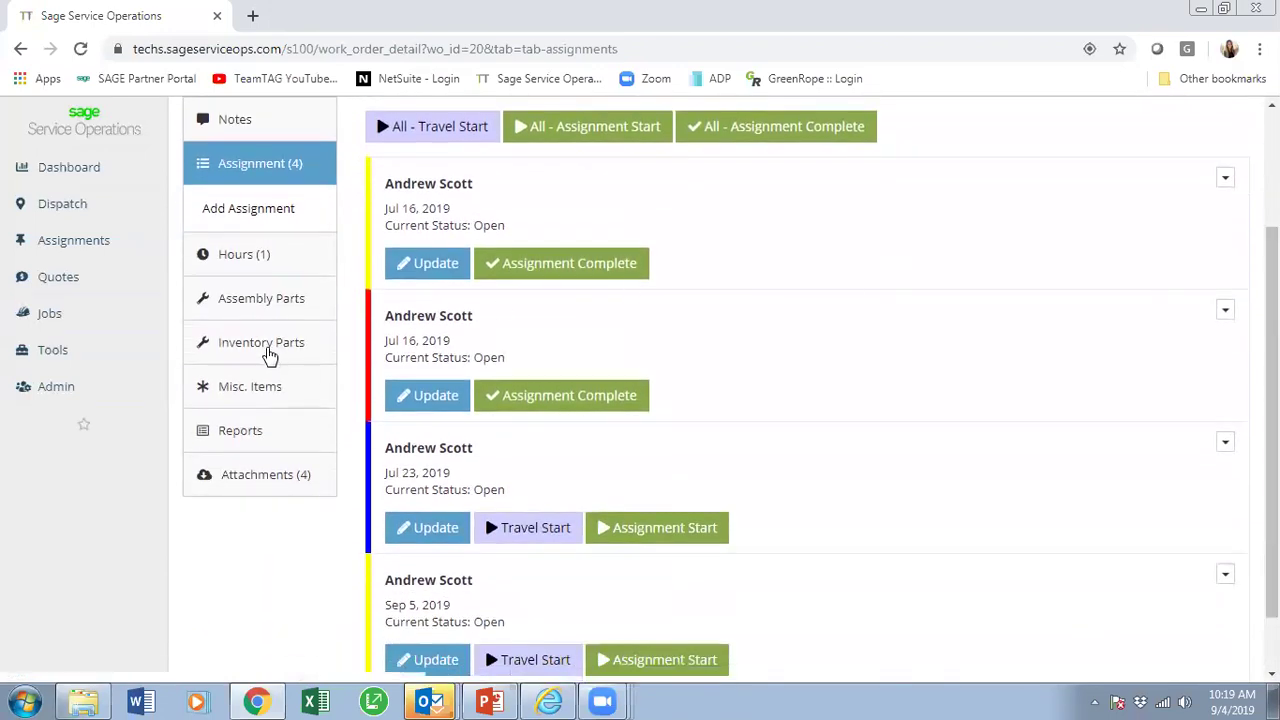
pyautogui.click(271, 354)
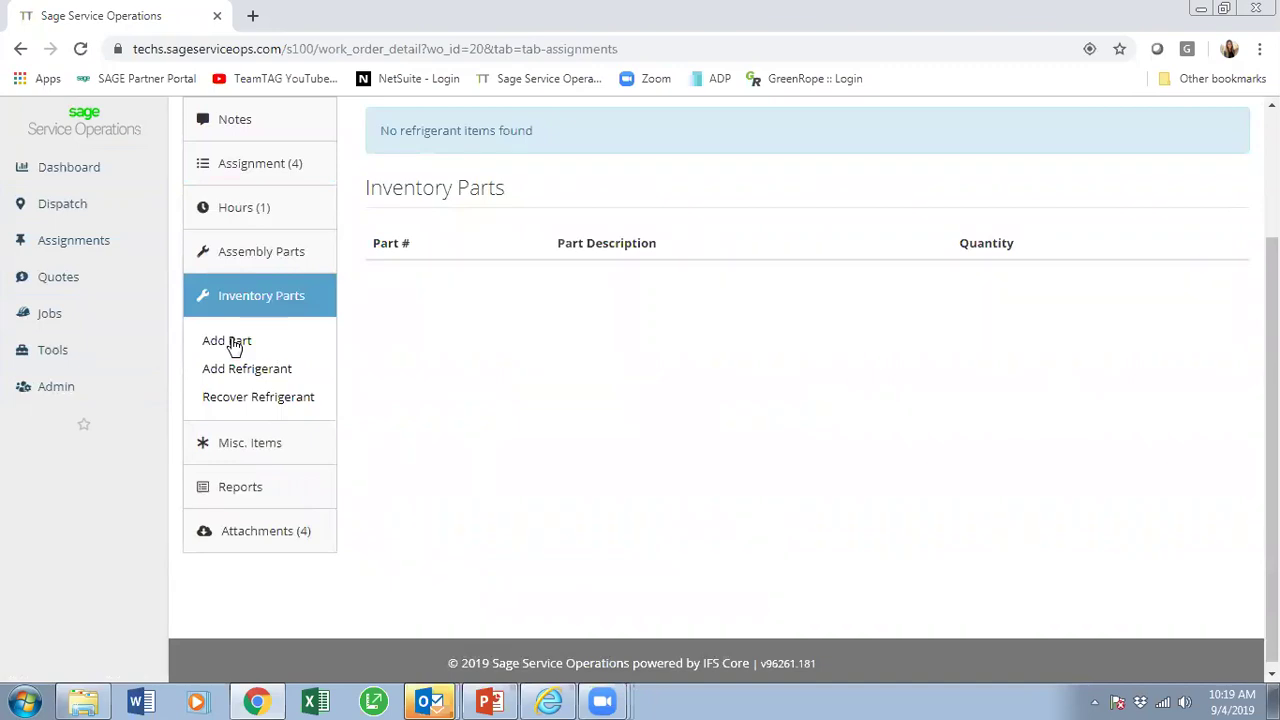
# - Review the pre-authorization report from work order 20's reports, including labor and the signature area, and return to the work order
pyautogui.click(250, 489)
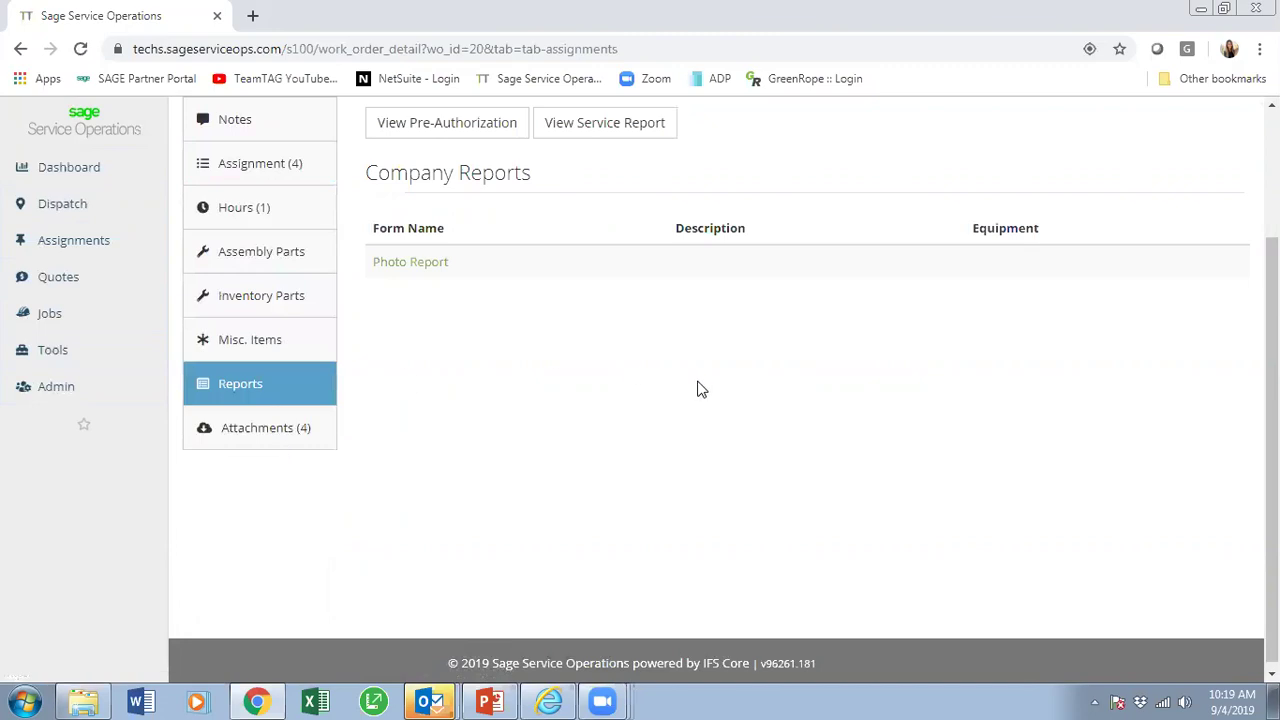
pyautogui.click(500, 136)
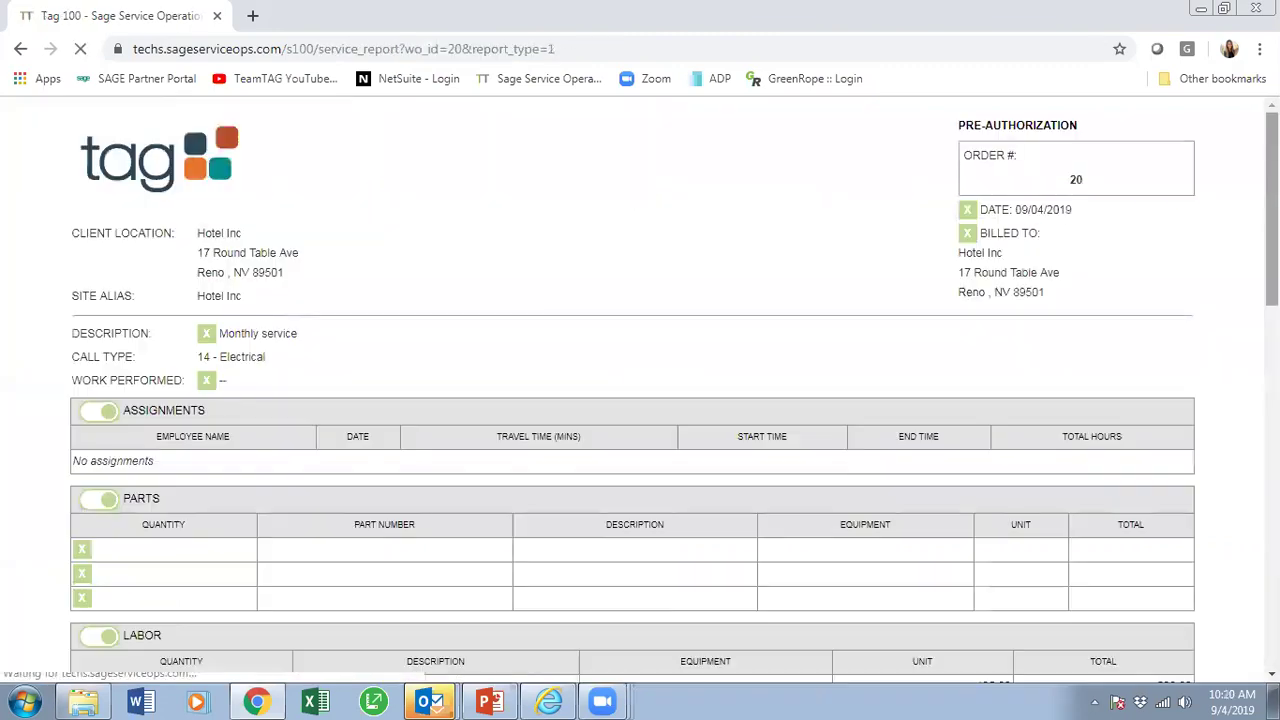
pyautogui.scroll(-5, 640, 390)
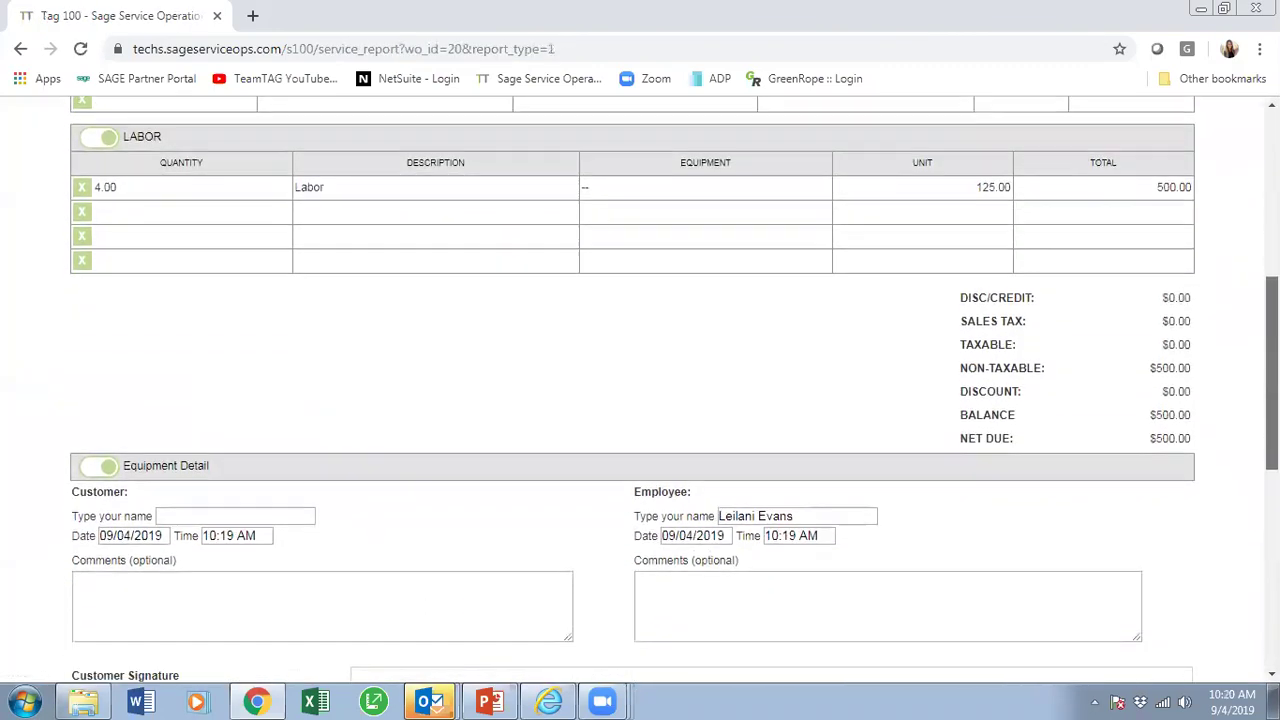
pyautogui.scroll(4, 640, 390)
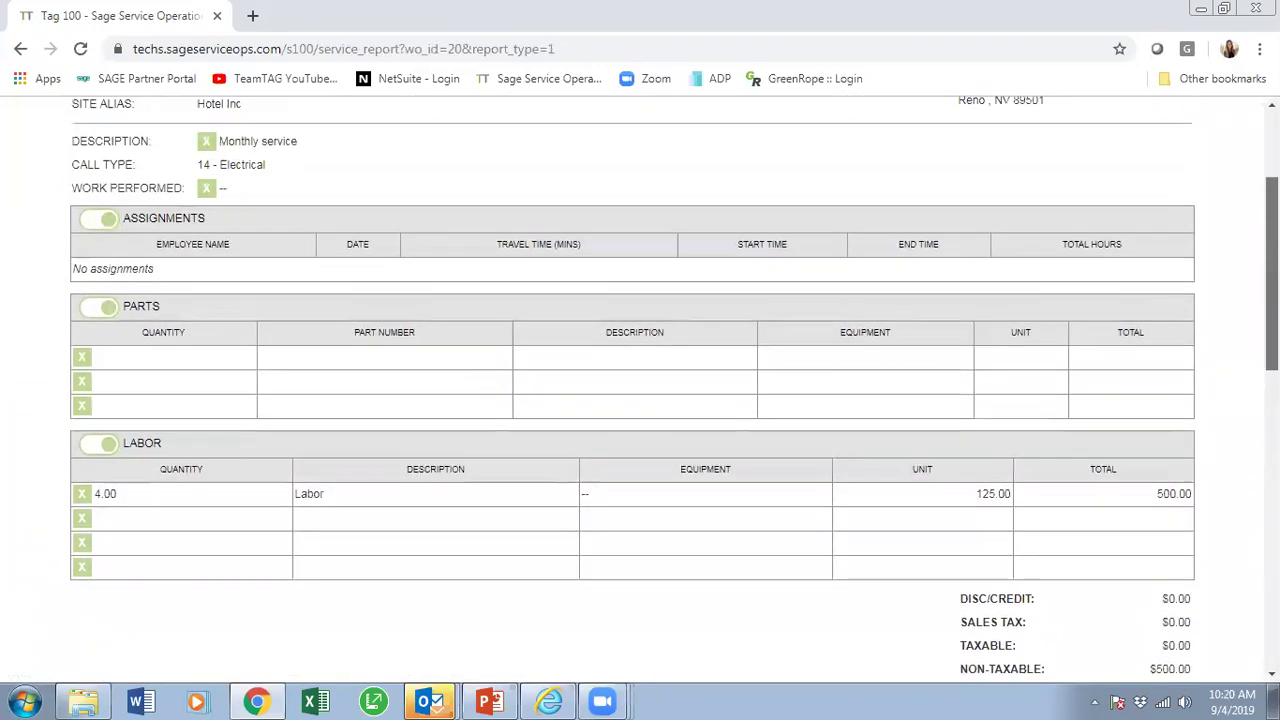
pyautogui.scroll(-5, 760, 462)
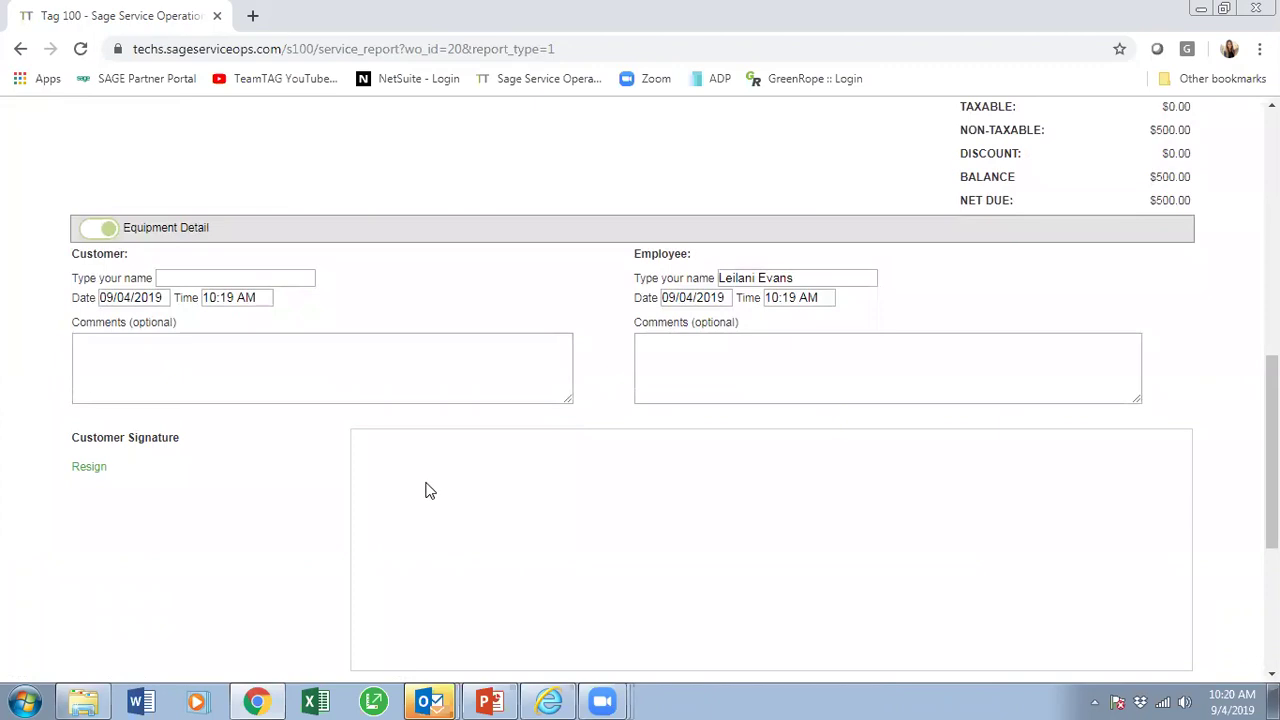
pyautogui.scroll(5, 426, 489)
pyautogui.scroll(3, 426, 489)
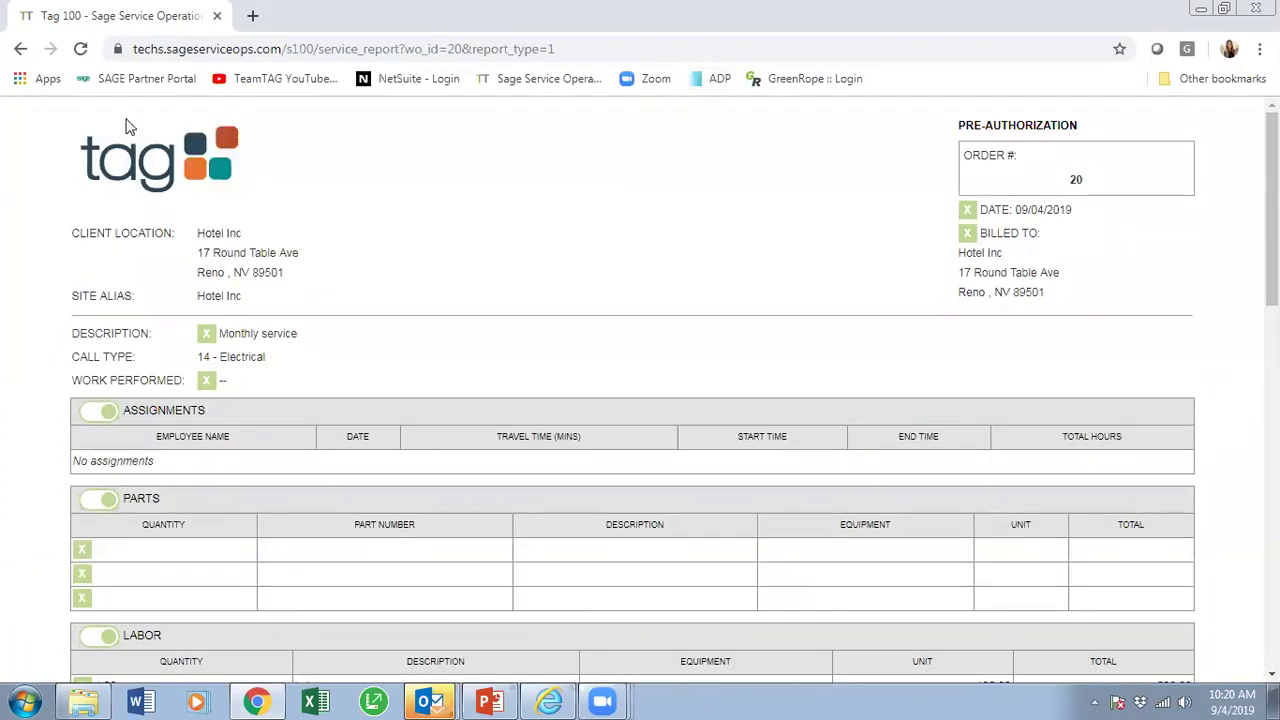
pyautogui.click(17, 52)
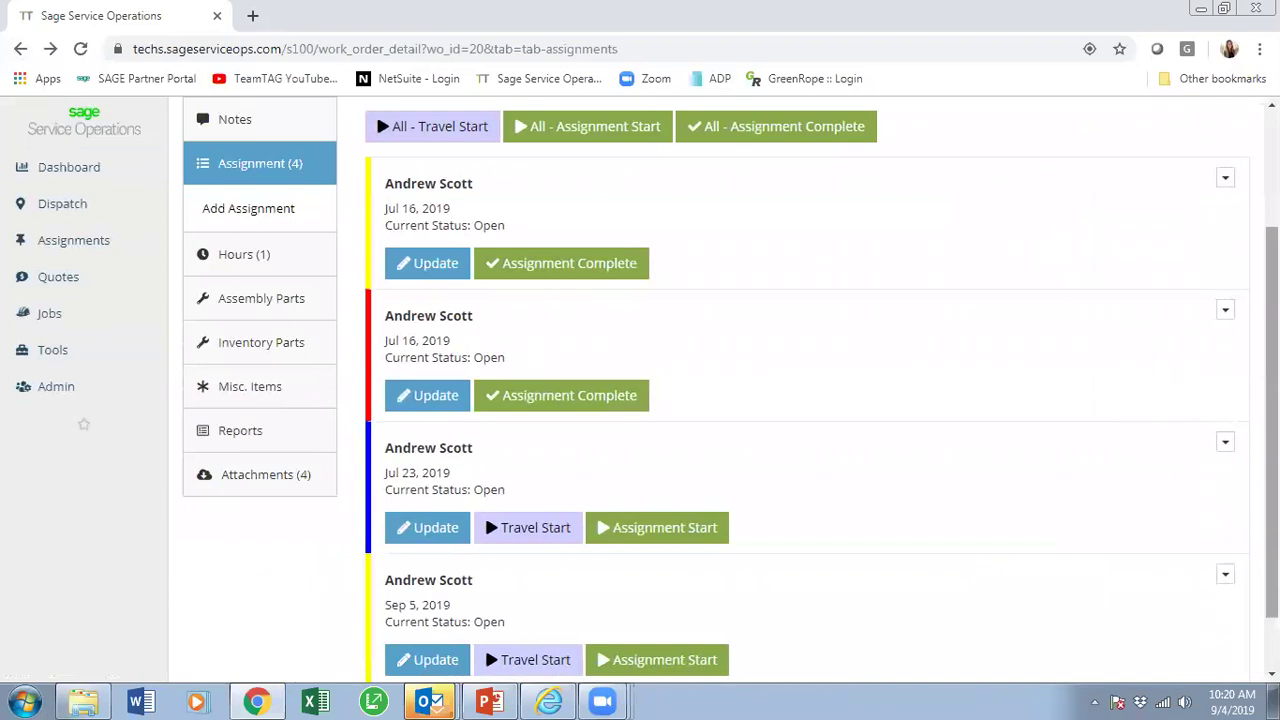
# - View the attachments of work order 20
pyautogui.moveTo(1272, 400); pyautogui.dragTo(1272, 412)
pyautogui.moveTo(1272, 268); pyautogui.dragTo(1272, 280)
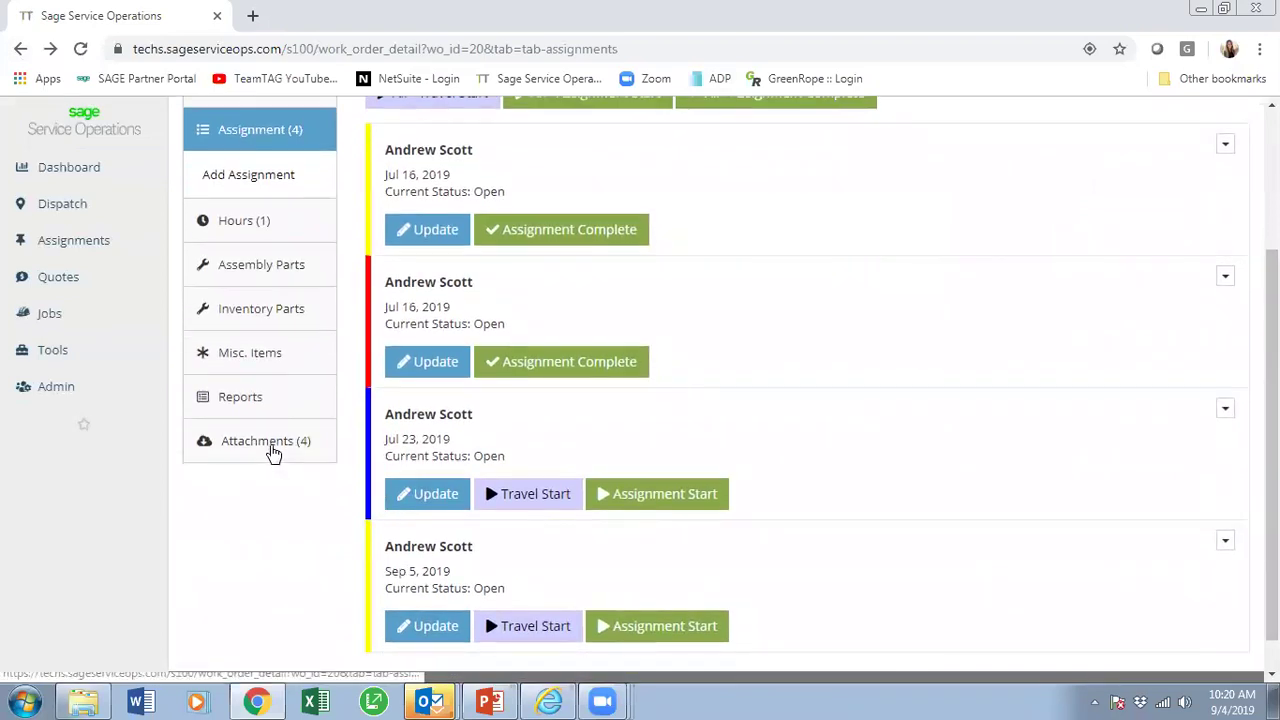
pyautogui.click(275, 445)
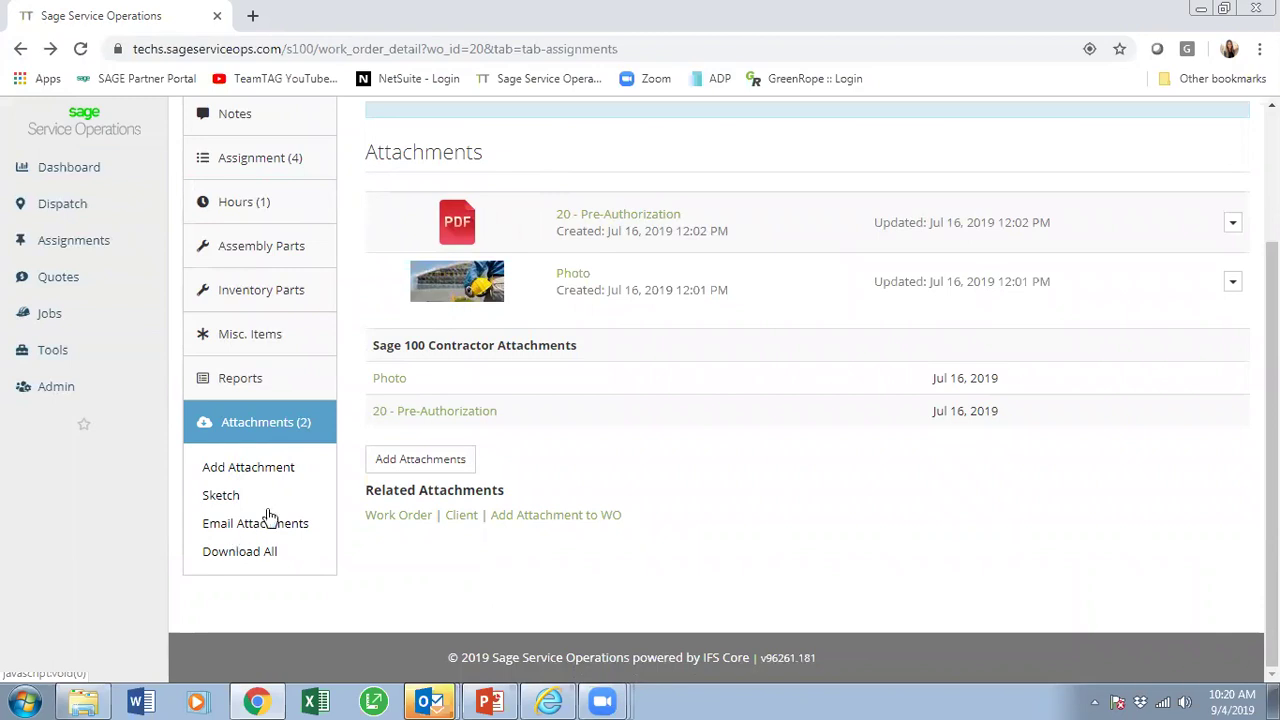
# - Open quote 1 for Hotel Inc from Quote Management and review its overview and attachments
pyautogui.moveTo(88, 196)
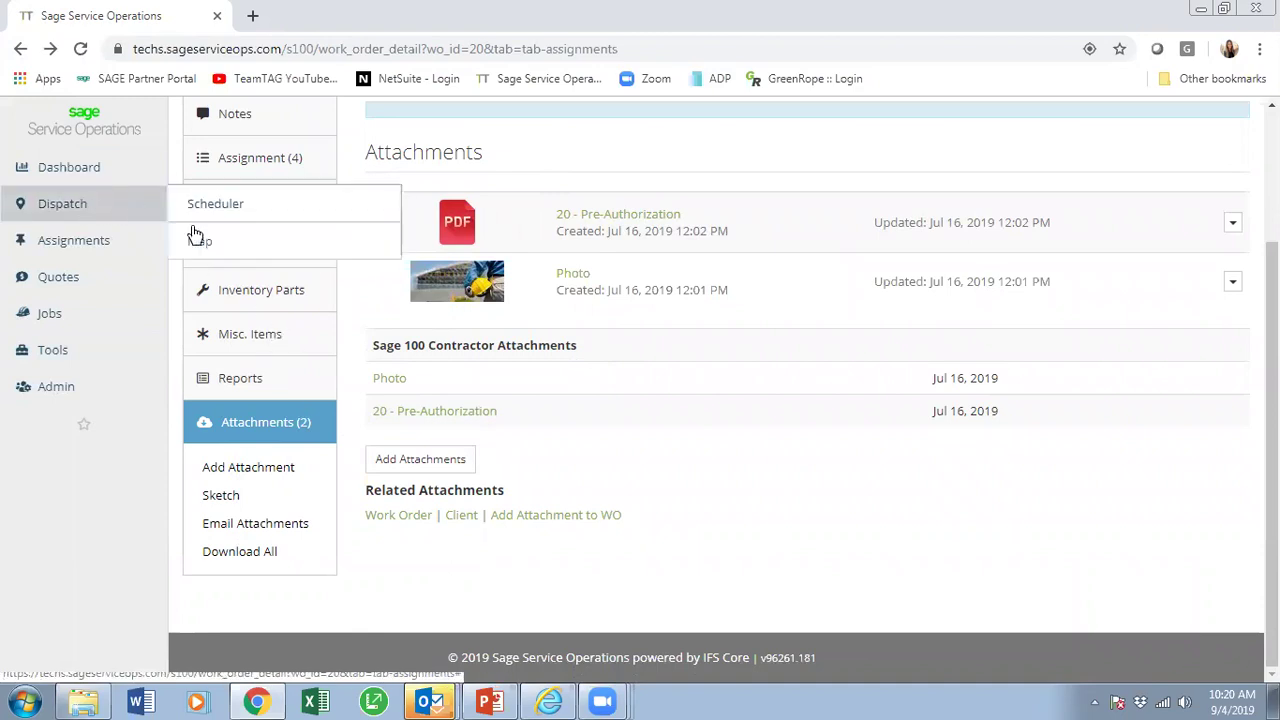
pyautogui.moveTo(78, 230)
pyautogui.click(76, 277)
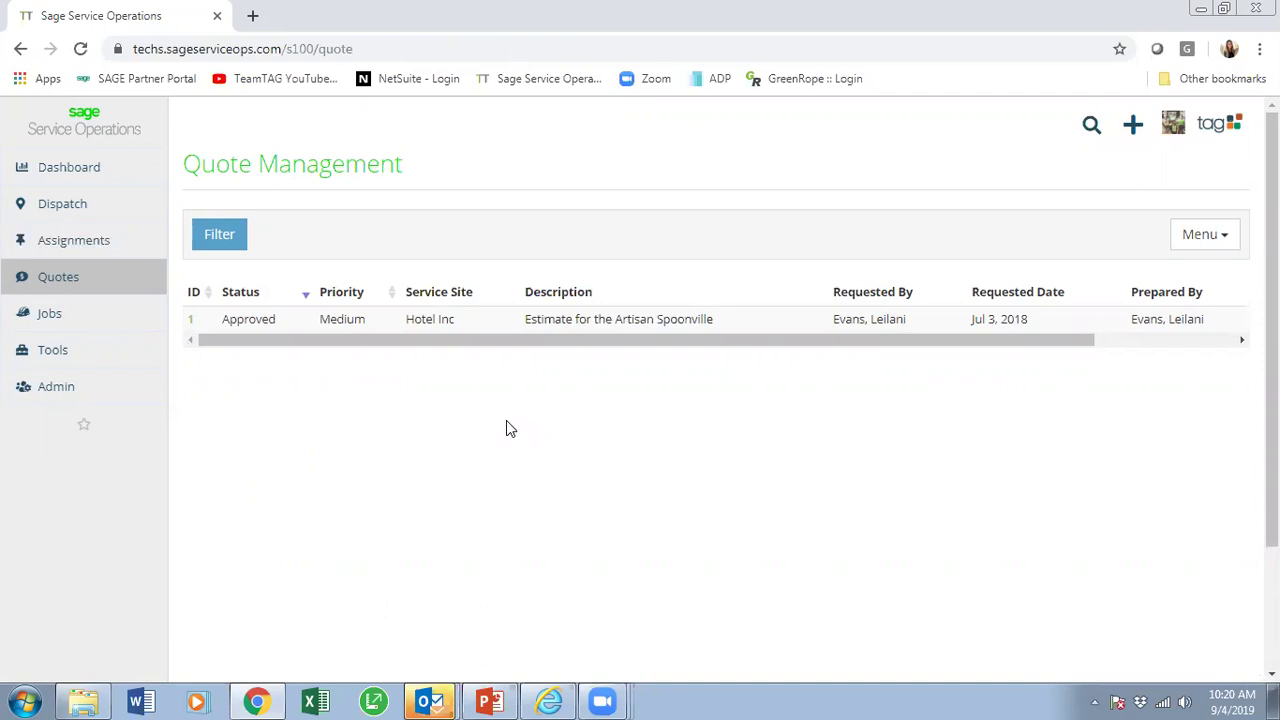
pyautogui.click(190, 320)
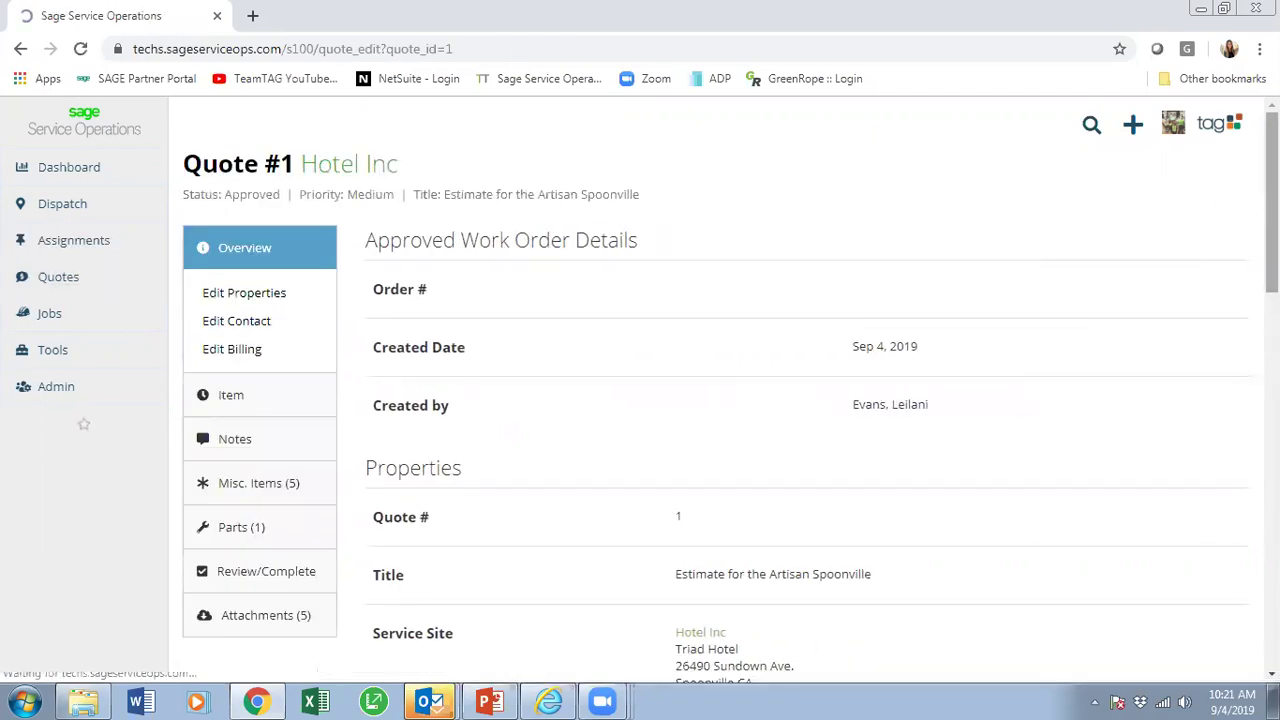
pyautogui.scroll(-5, 815, 412)
pyautogui.scroll(3, 815, 412)
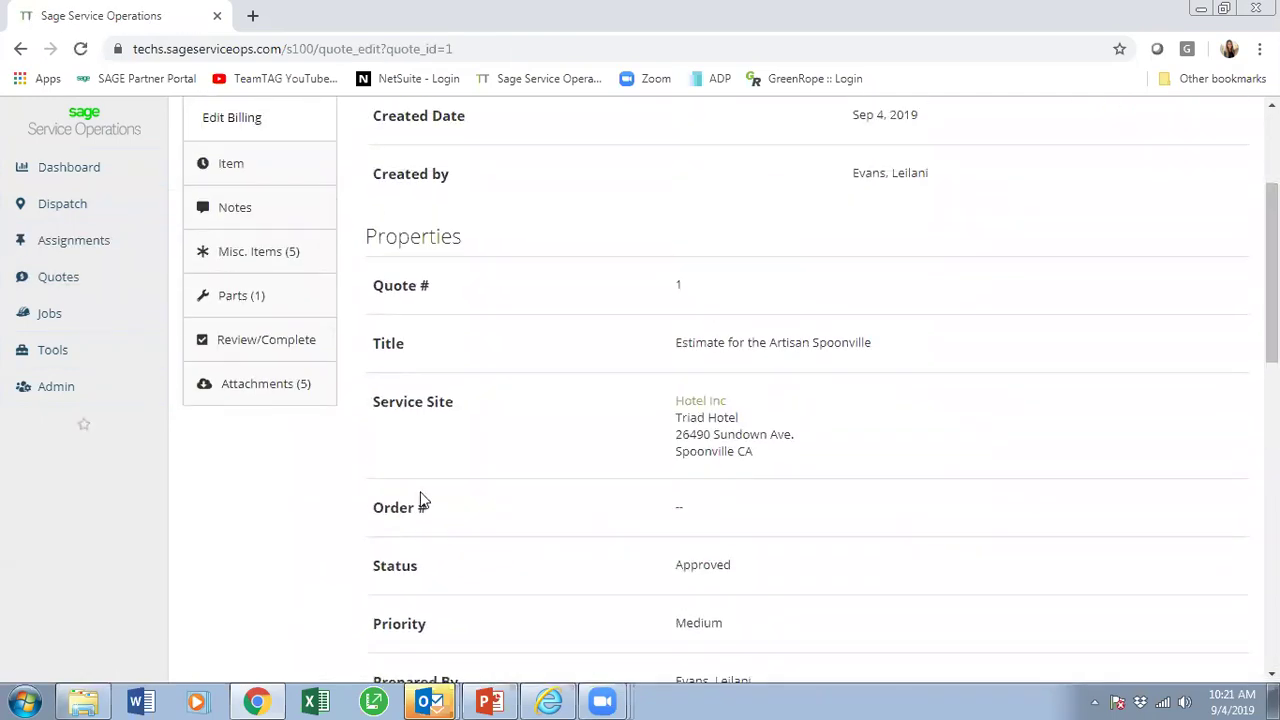
pyautogui.click(303, 390)
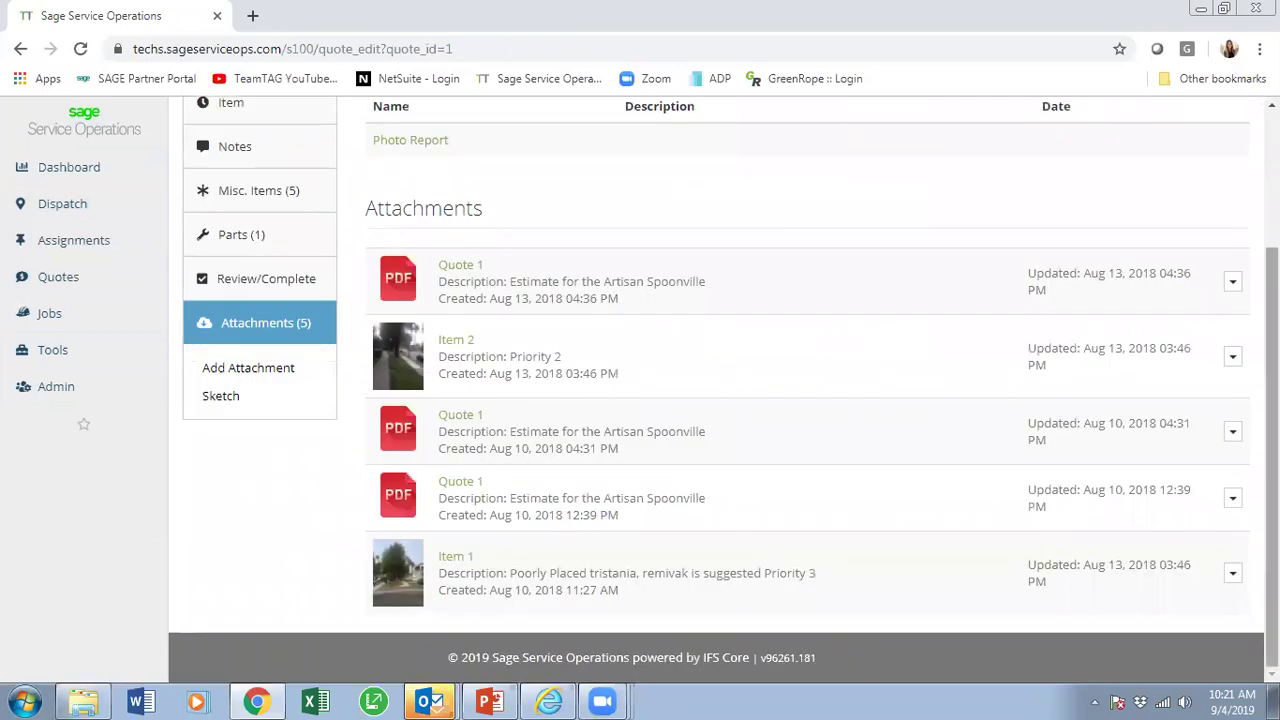
pyautogui.scroll(1, 1035, 215)
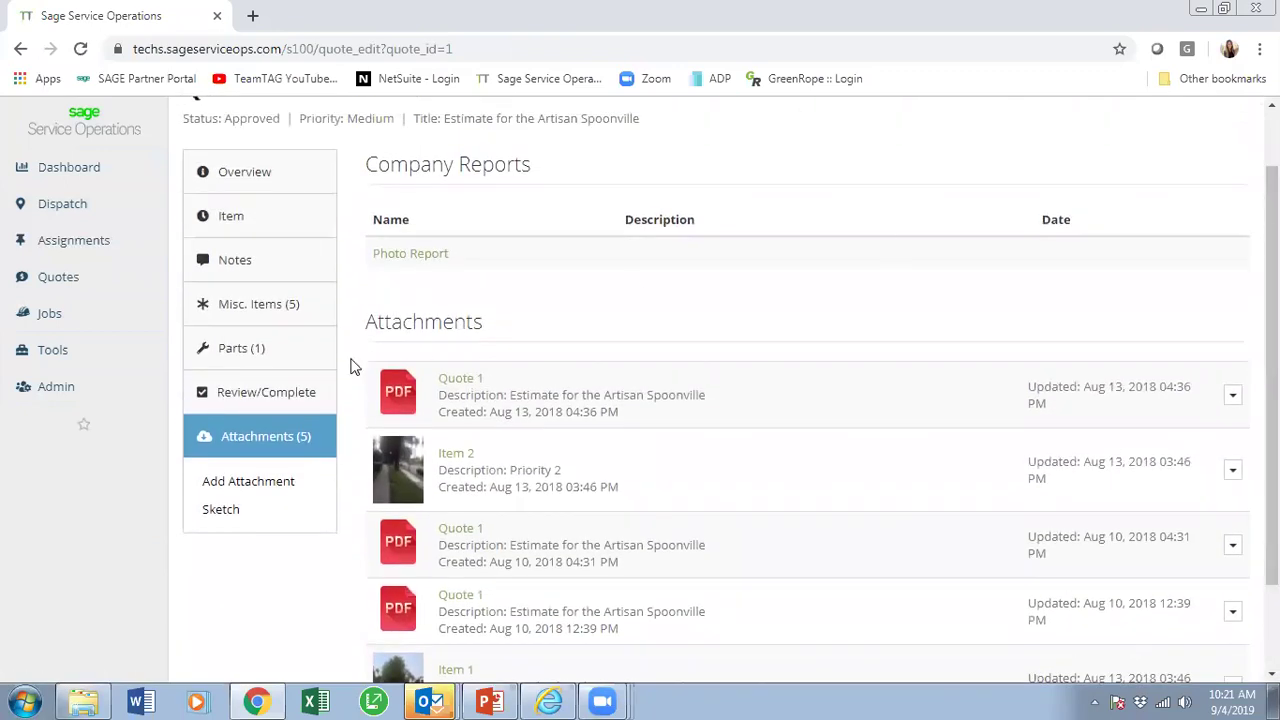
# - Open job 186, Williams Post Office, from the job listing and look through its overview
pyautogui.click(52, 314)
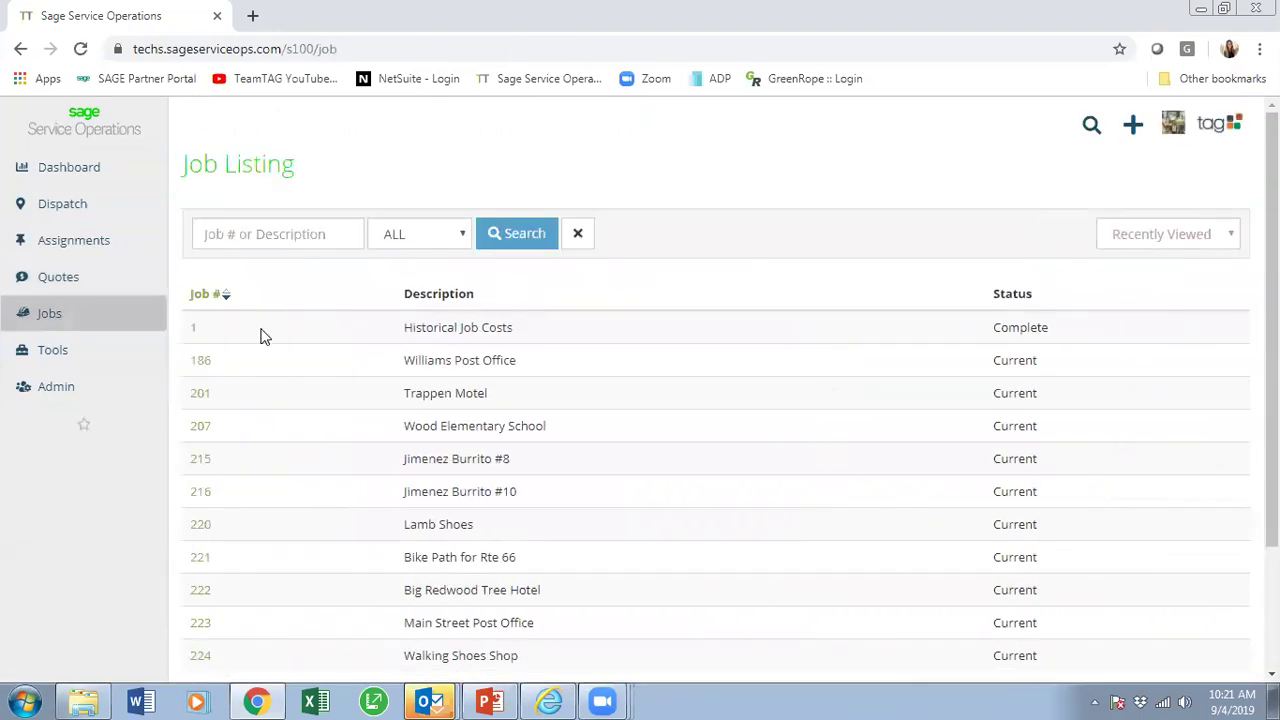
pyautogui.click(203, 366)
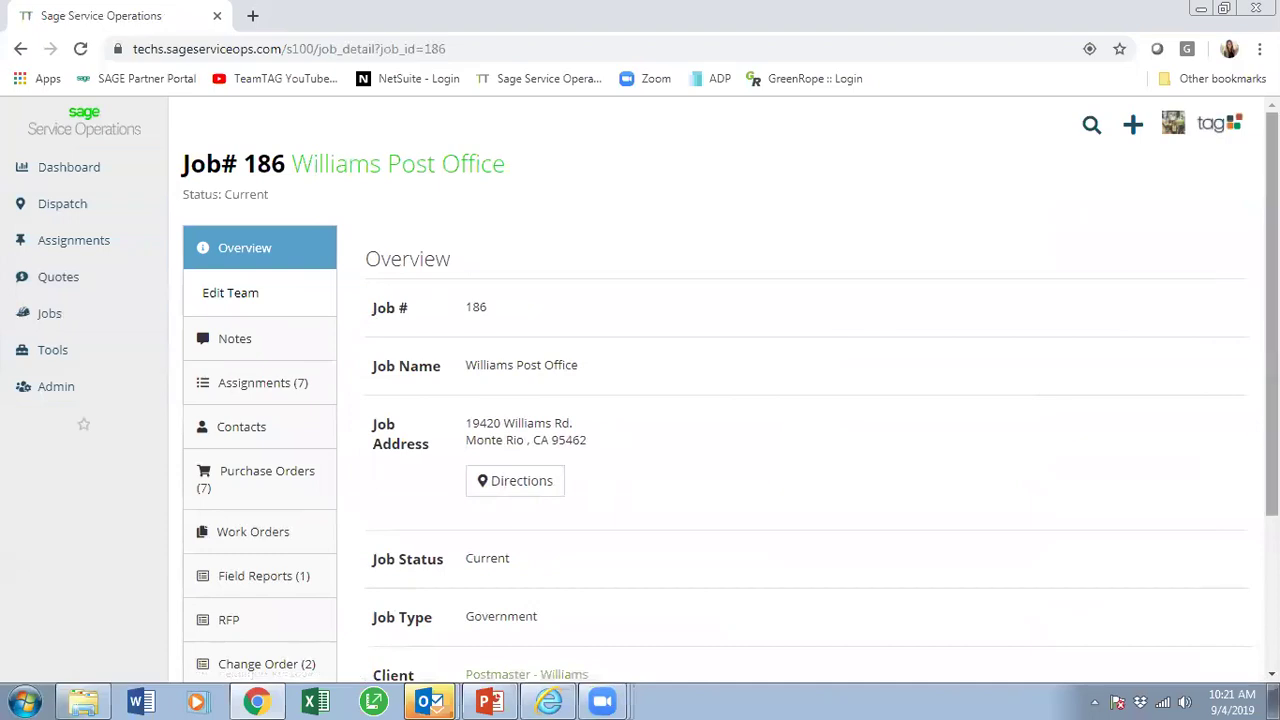
pyautogui.scroll(-3, 730, 390)
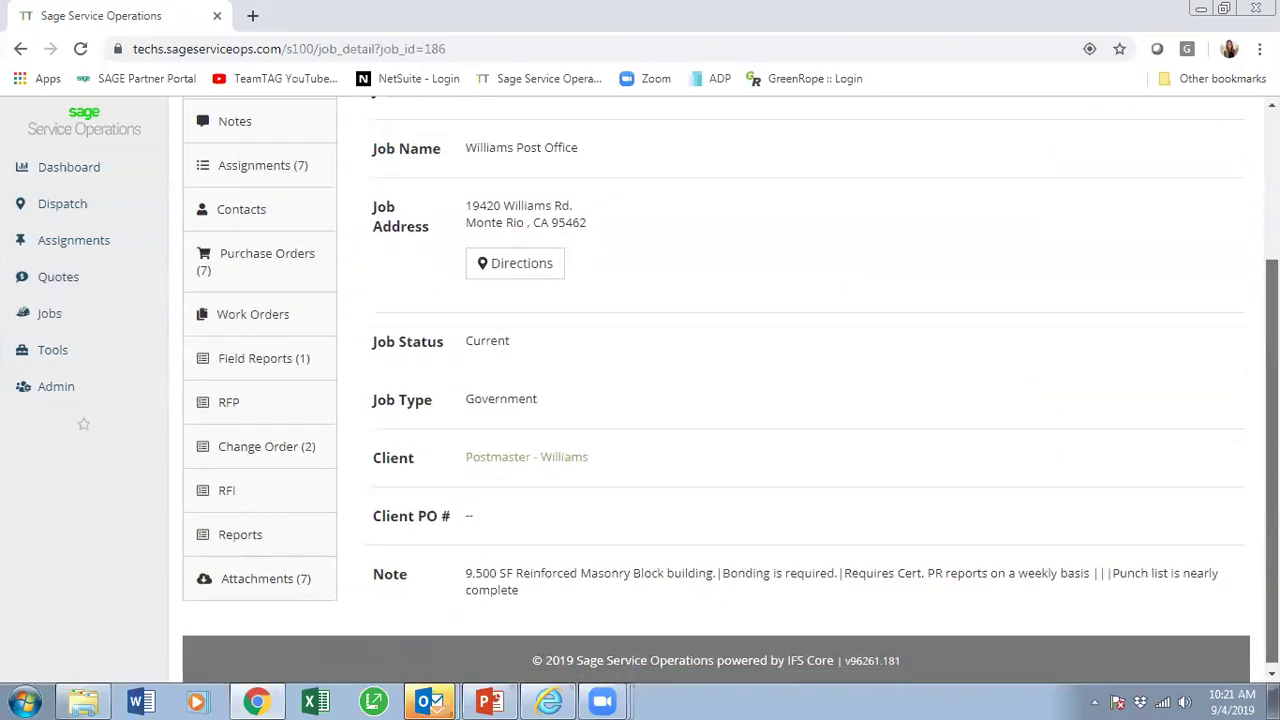
pyautogui.scroll(3, 730, 390)
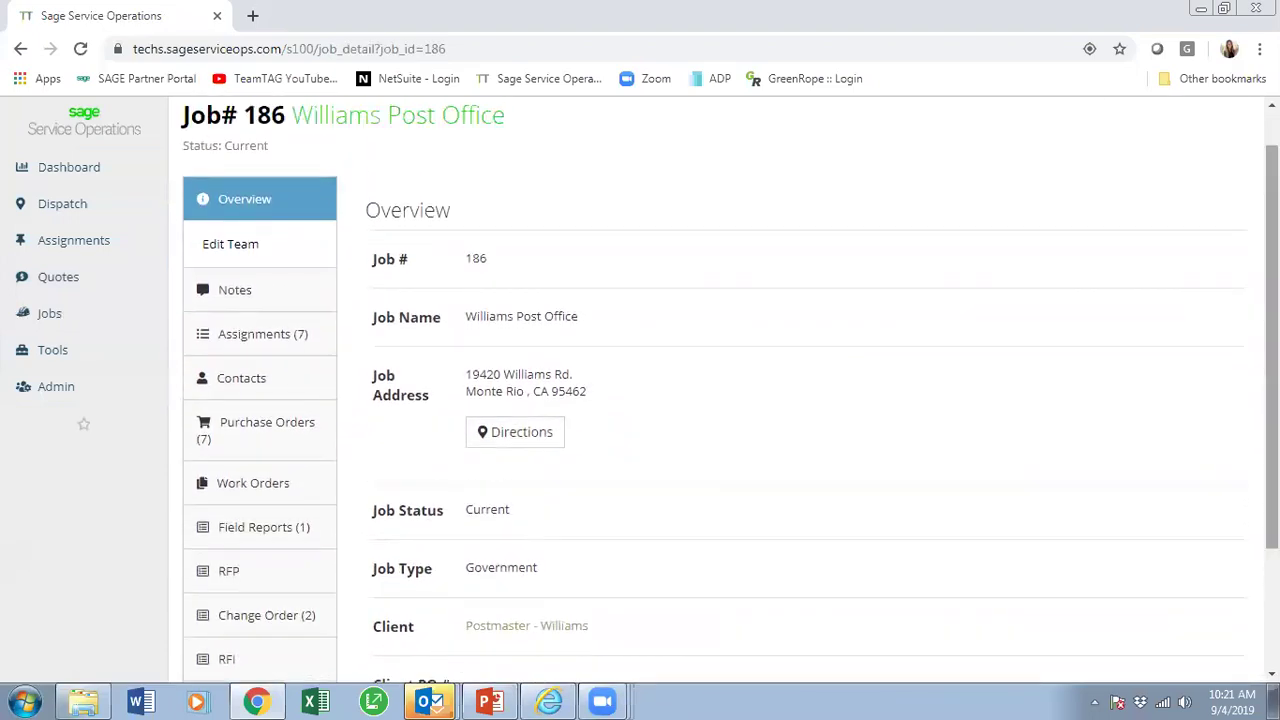
pyautogui.moveTo(100, 212)
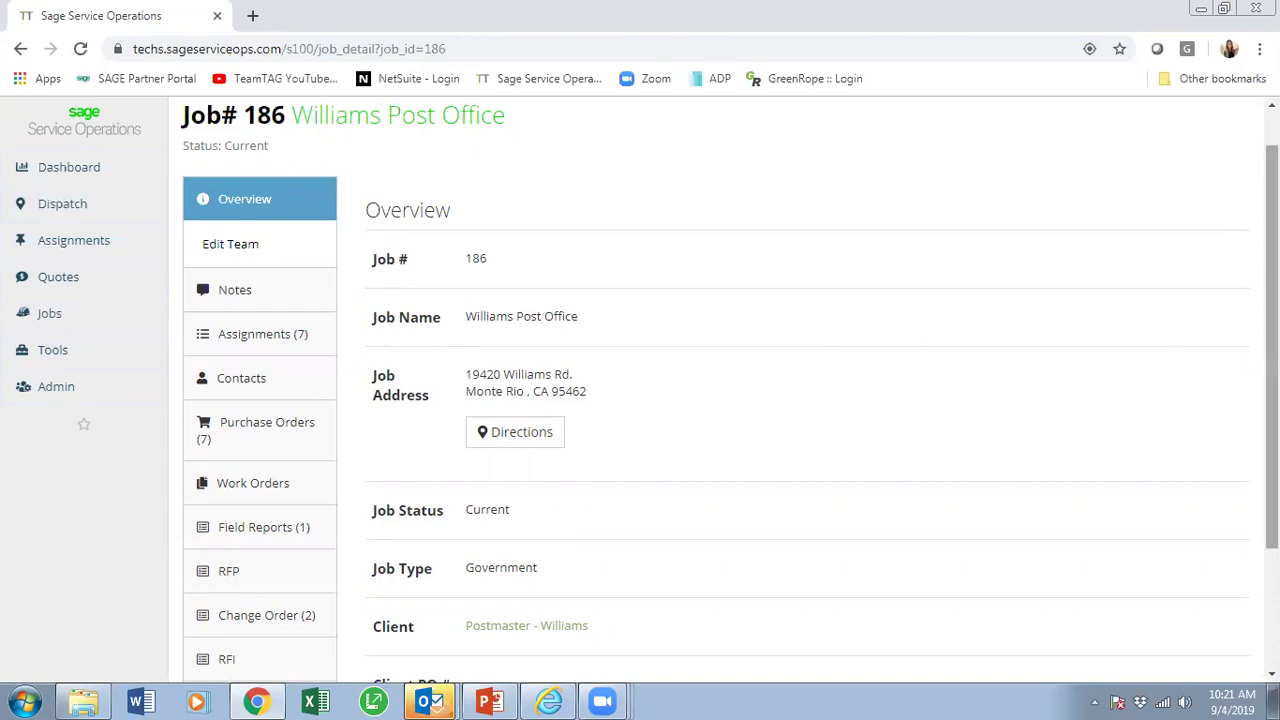
pyautogui.scroll(1, 1272, 330)
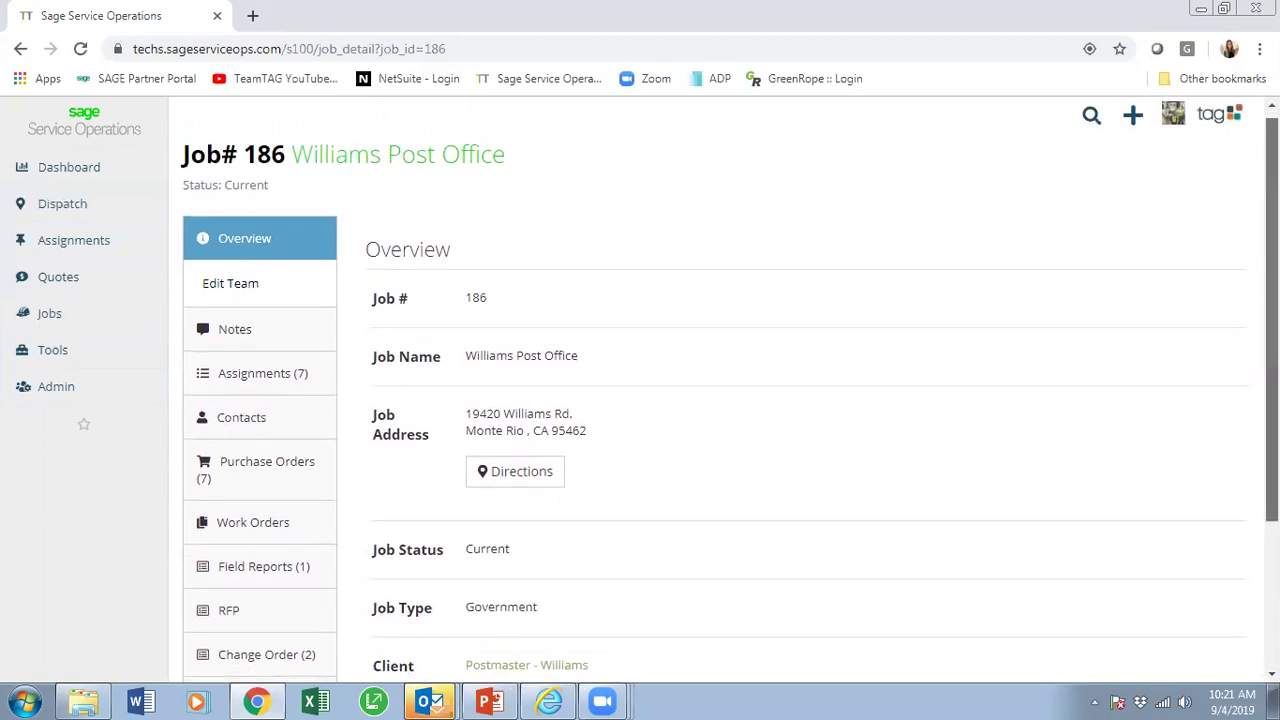
pyautogui.scroll(-1, 243, 366)
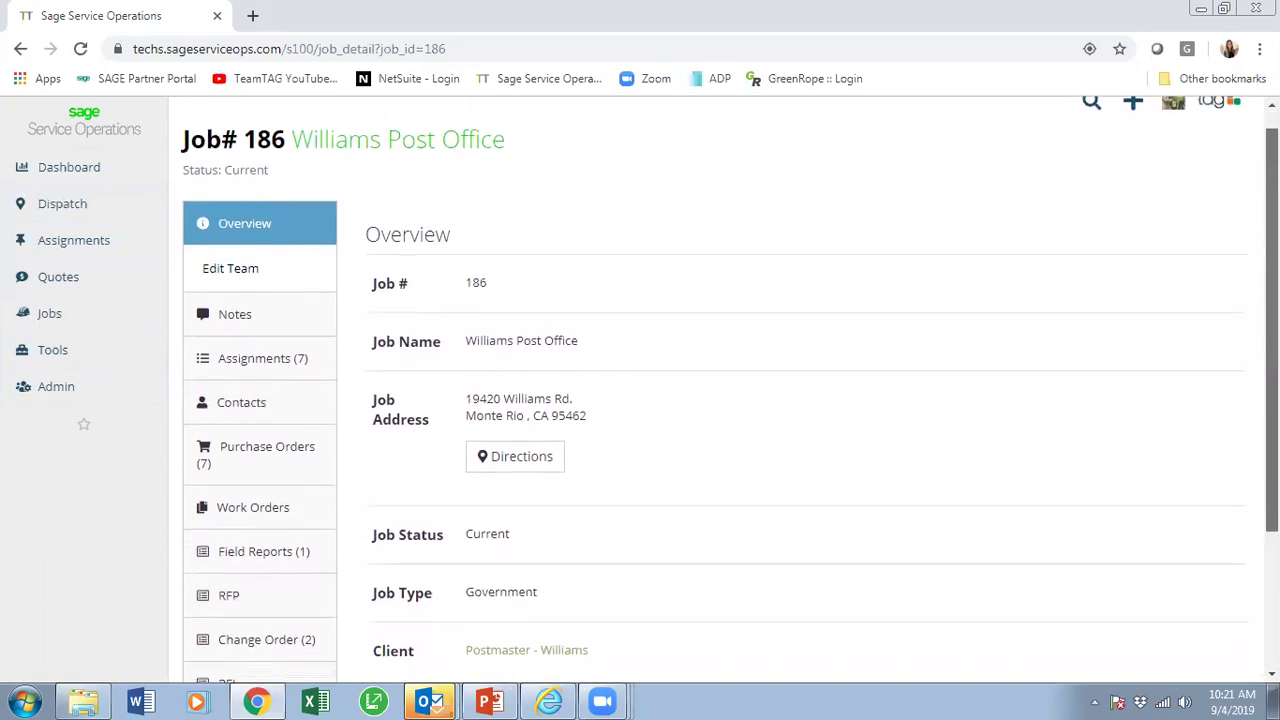
pyautogui.scroll(-1, 729, 390)
pyautogui.scroll(-3, 730, 390)
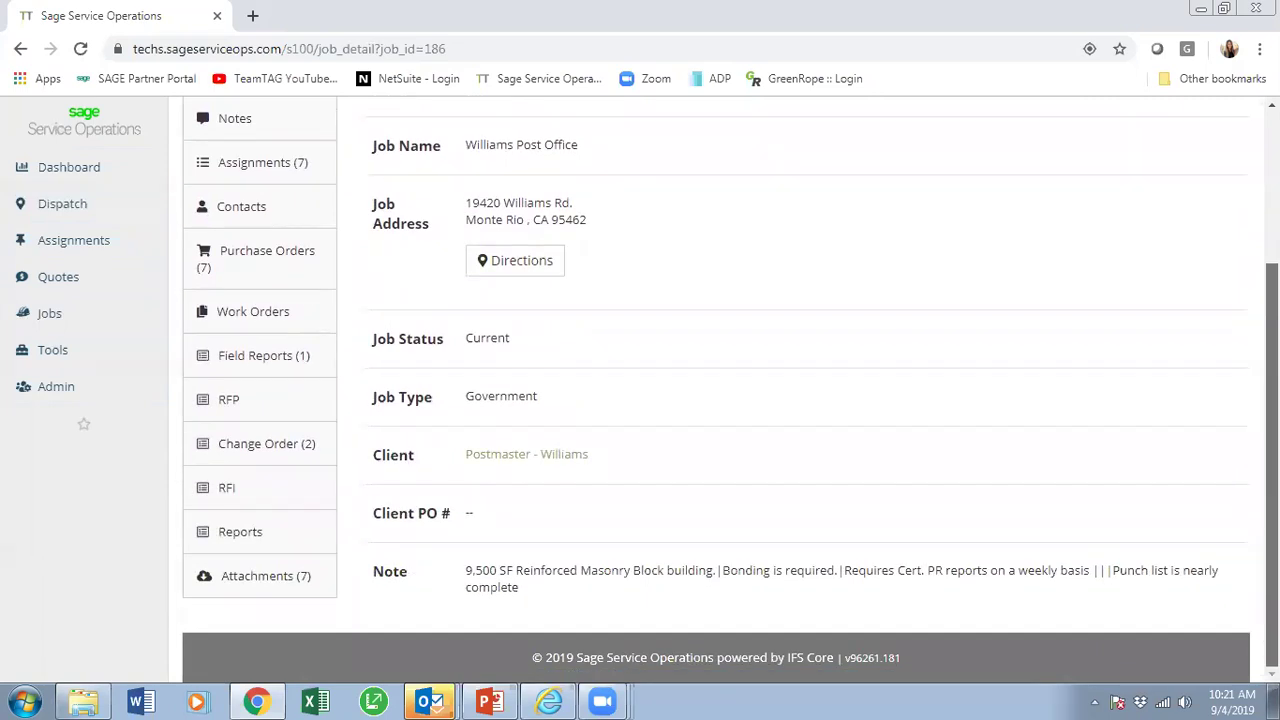
# - Review the assignments, purchase orders and change orders of job 186
pyautogui.click(309, 214)
pyautogui.click(292, 179)
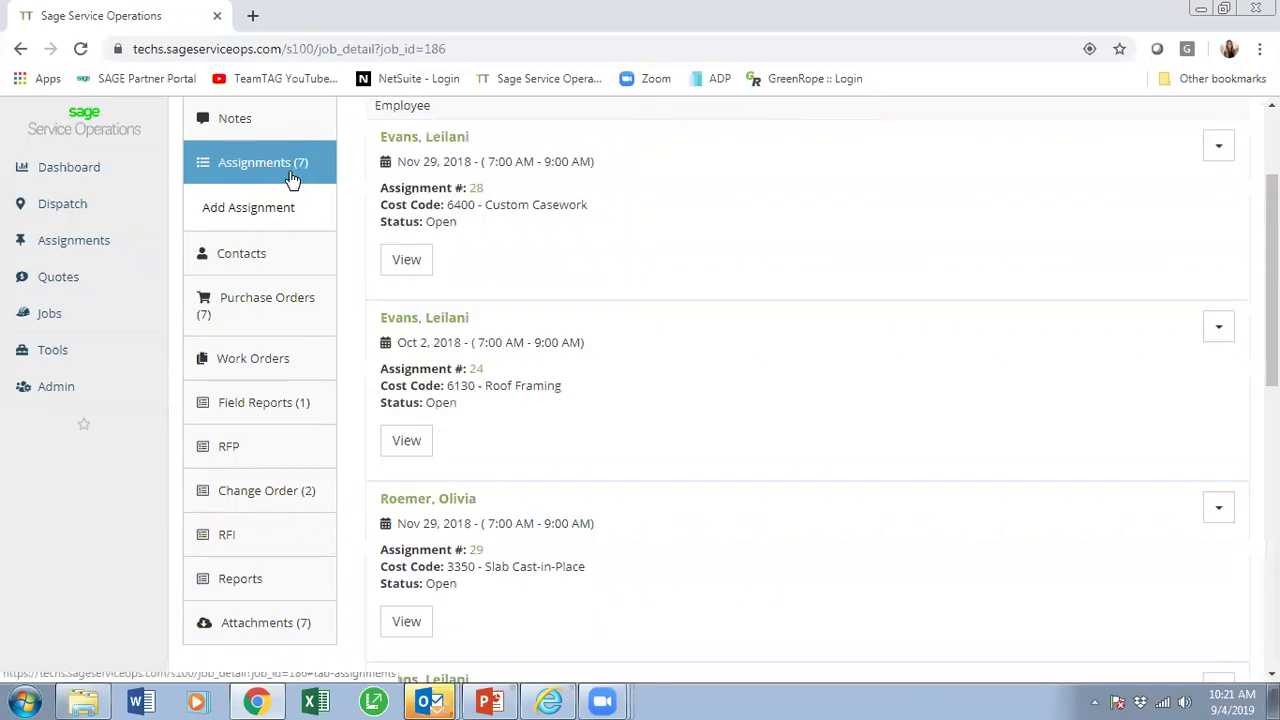
pyautogui.click(234, 314)
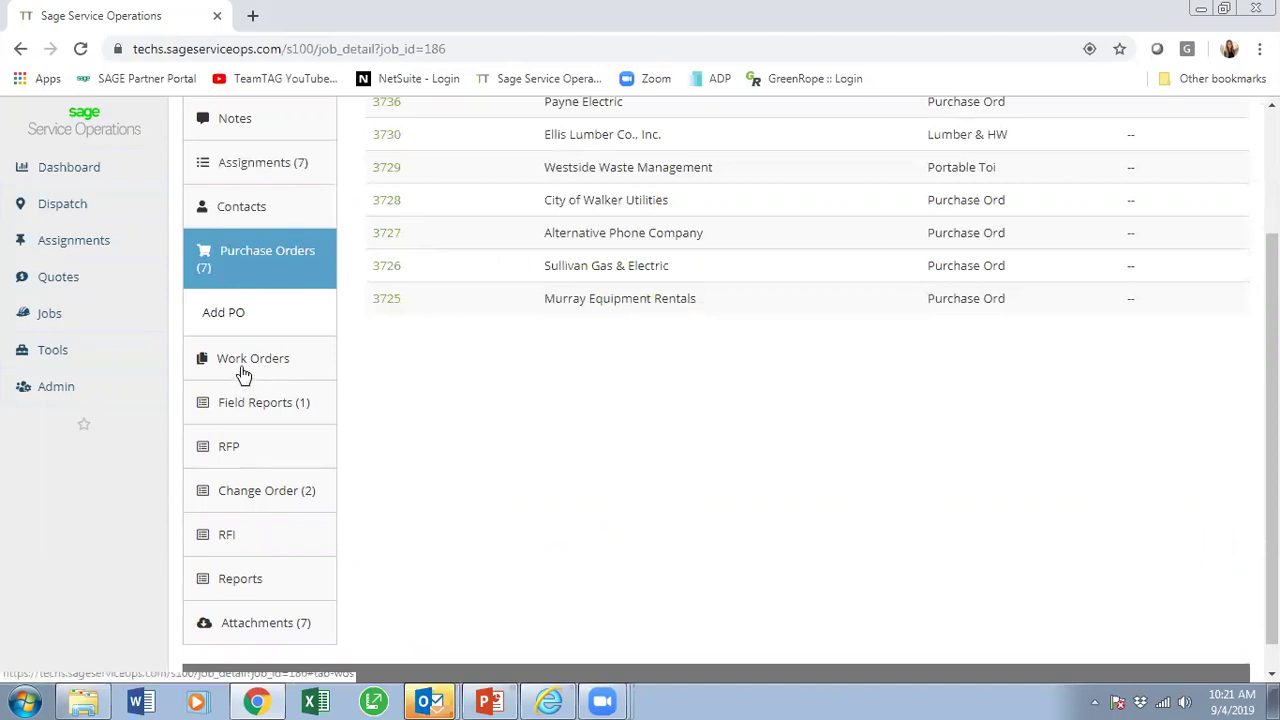
pyautogui.click(233, 497)
pyautogui.scroll(-1, 700, 400)
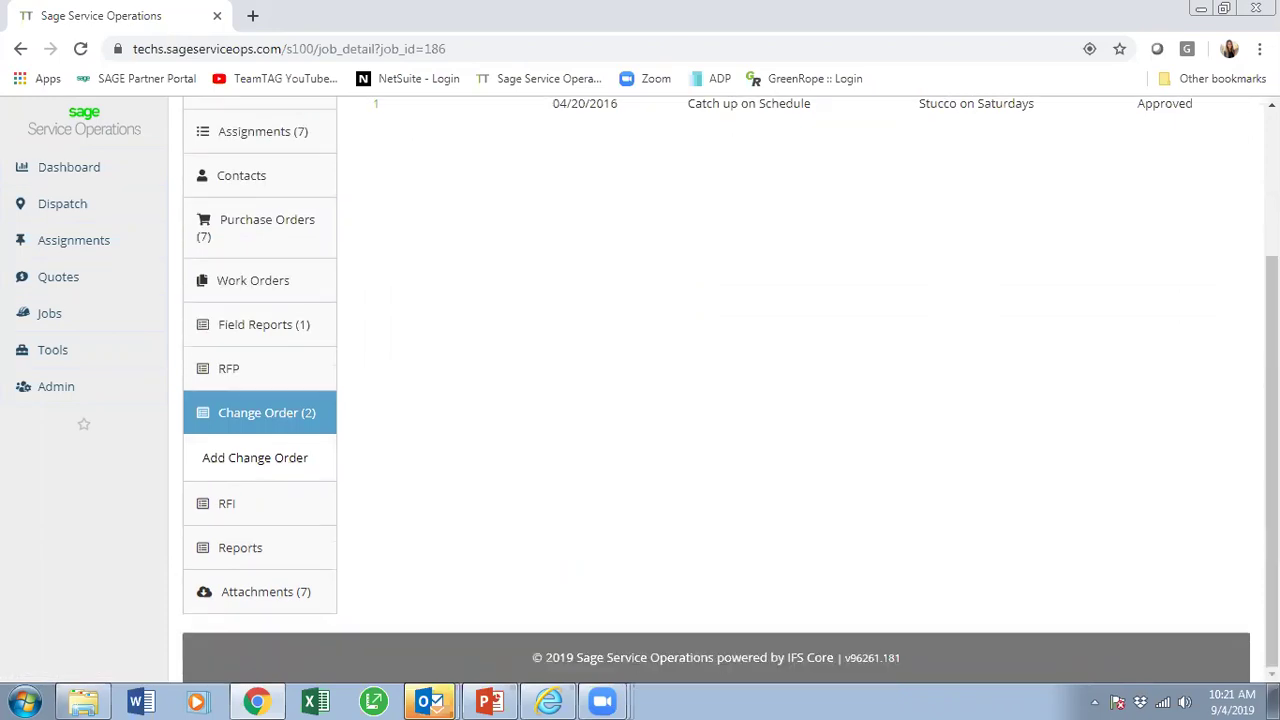
# - View the attachments of job 186, Williams Post Office
pyautogui.click(293, 553)
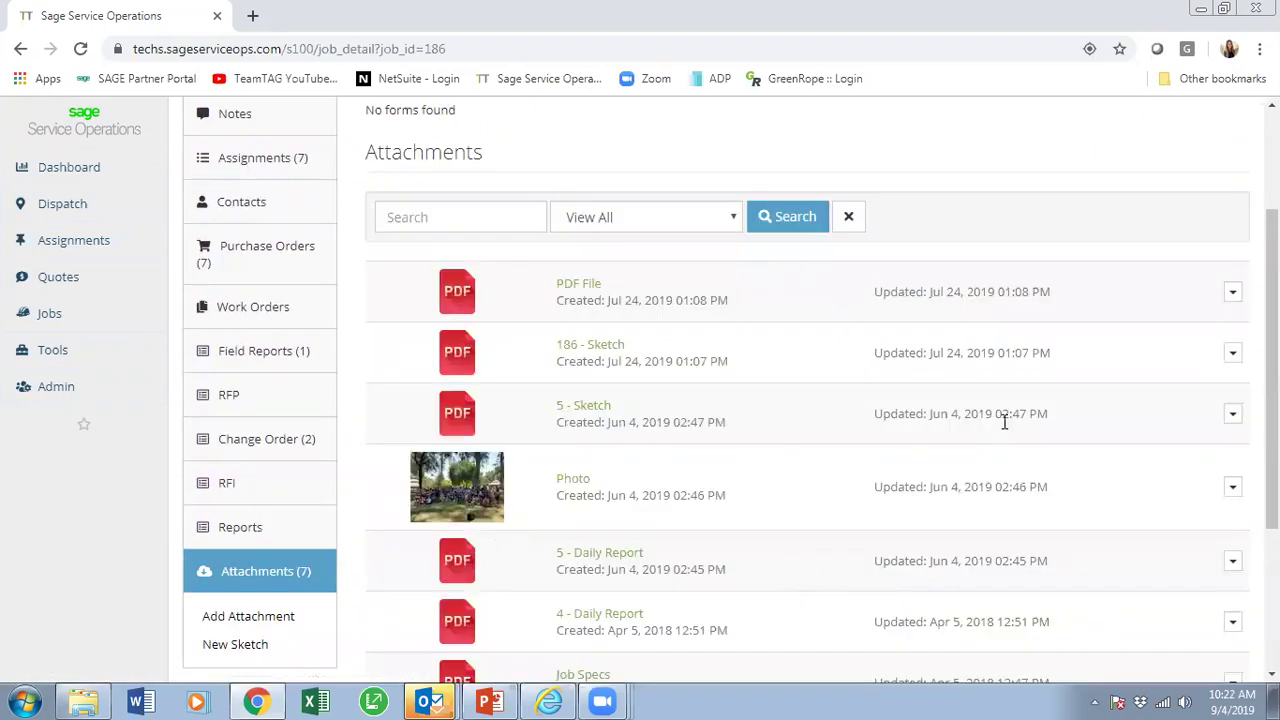
pyautogui.scroll(2, 1272, 320)
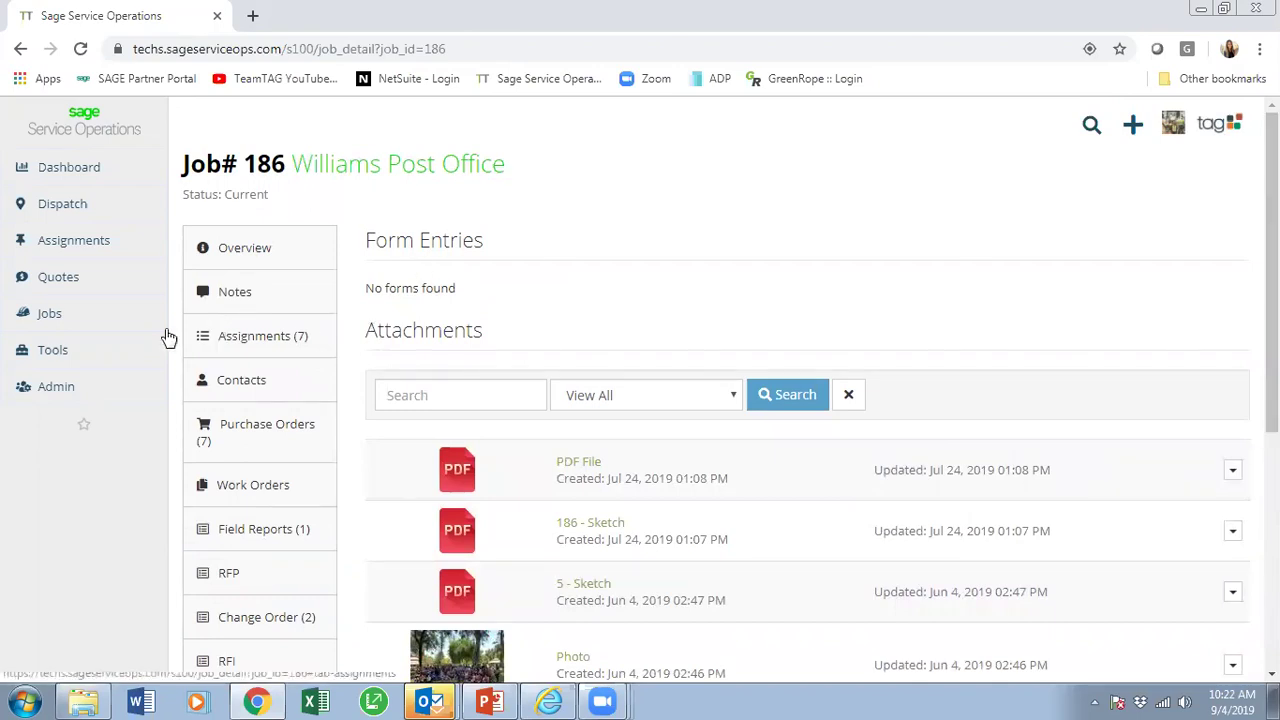
# - Open the historic timesheets from Time Review and show all groups' submissions for the week of 11/26/2018
pyautogui.moveTo(72, 352)
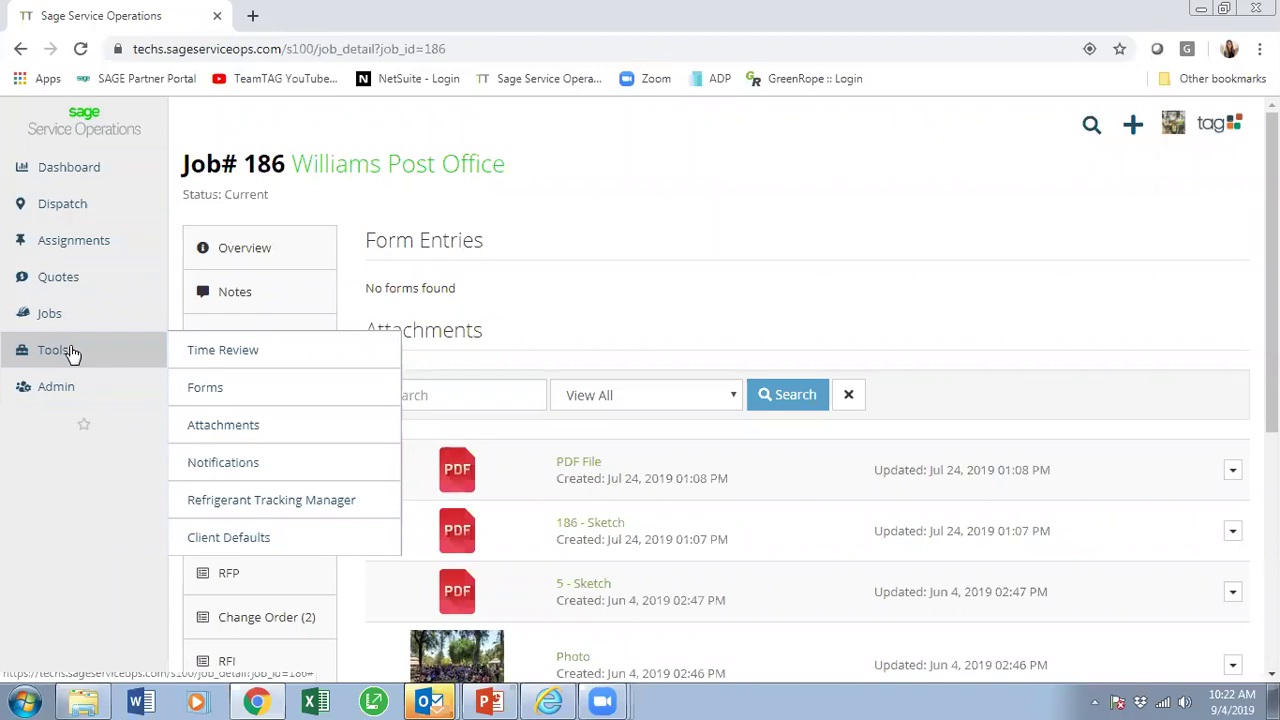
pyautogui.click(211, 355)
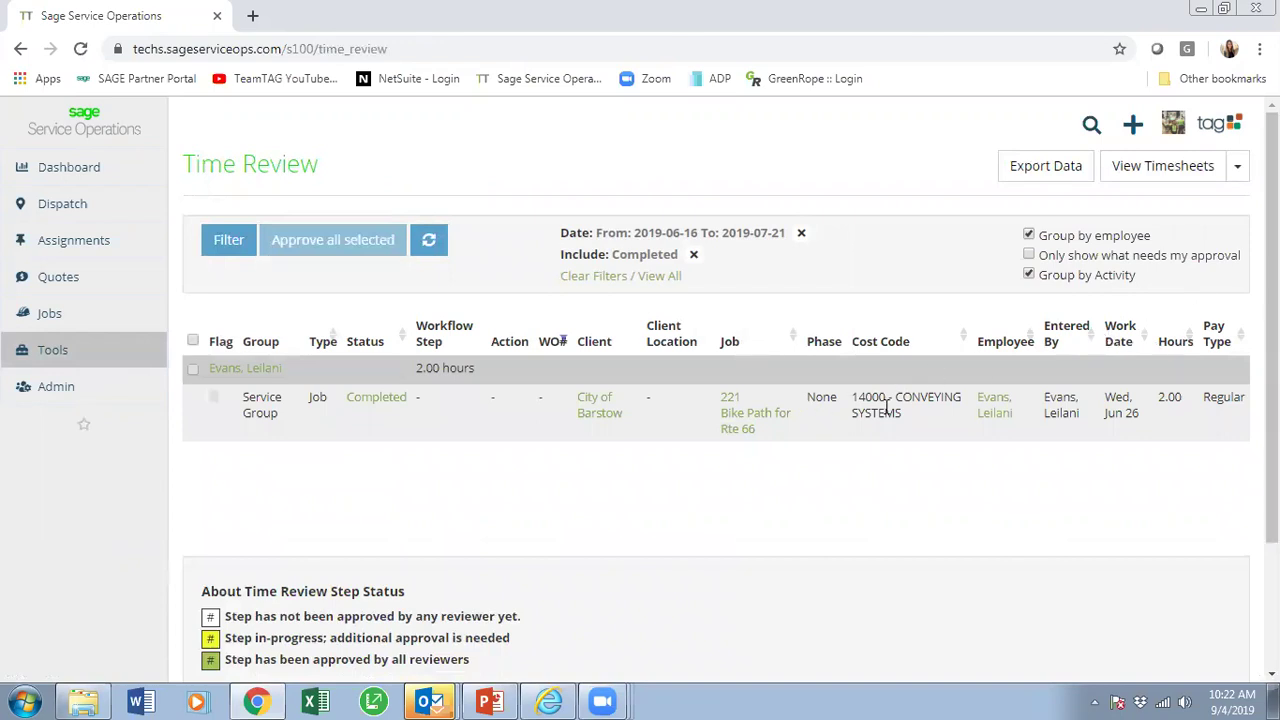
pyautogui.click(1237, 167)
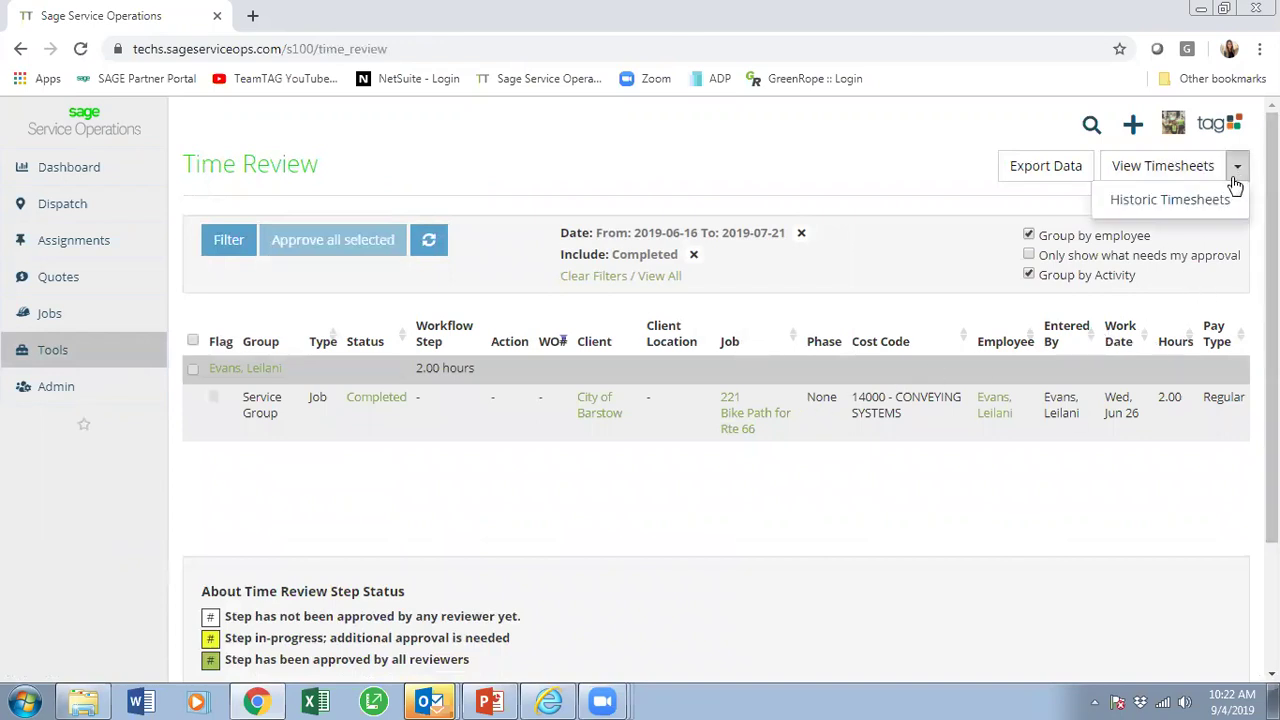
pyautogui.click(1212, 204)
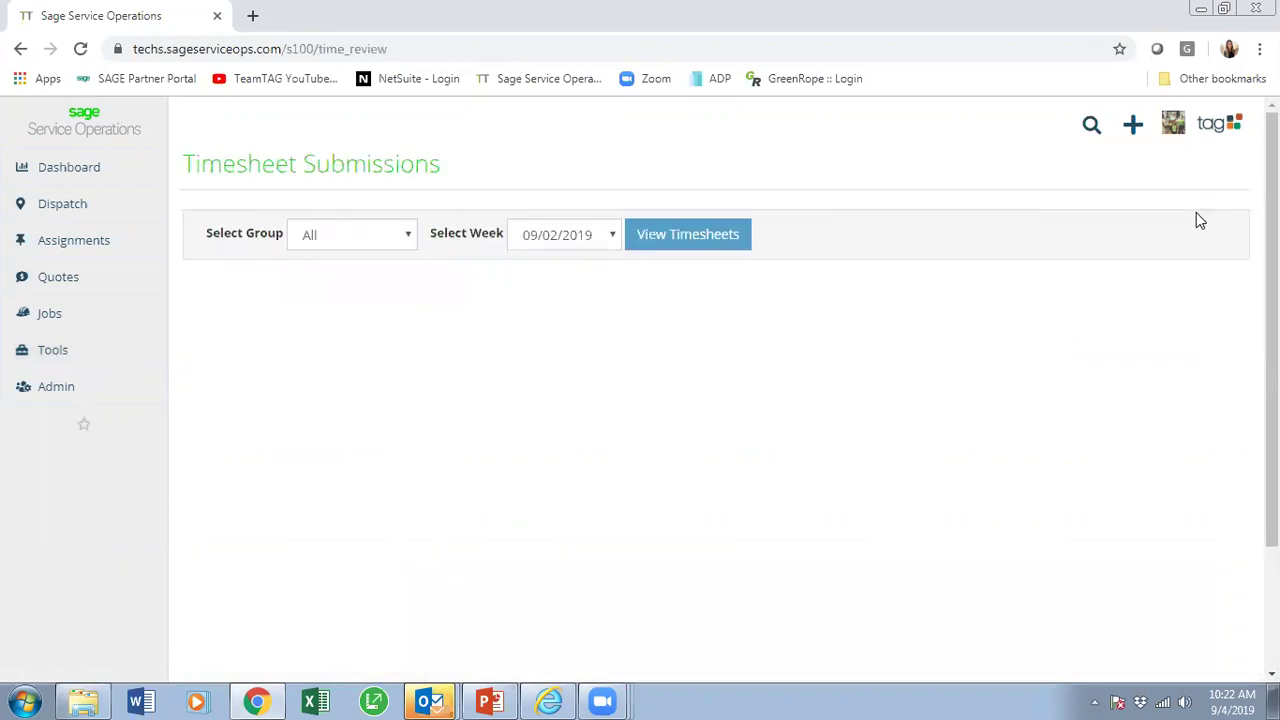
pyautogui.click(592, 236)
pyautogui.click(586, 336)
pyautogui.click(670, 250)
pyautogui.scroll(-1, 1100, 380)
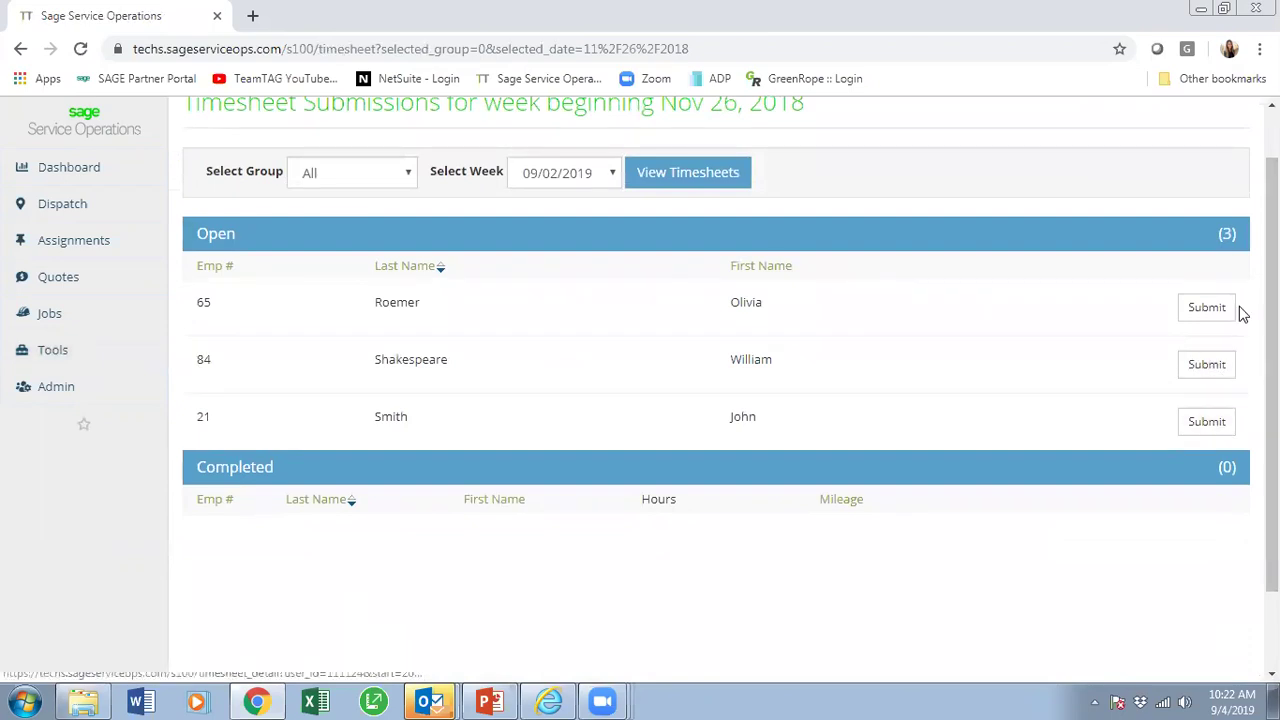
# - Open the first employee's open timesheet for submission and mark its reported time entries as complete and accurate
pyautogui.click(1207, 308)
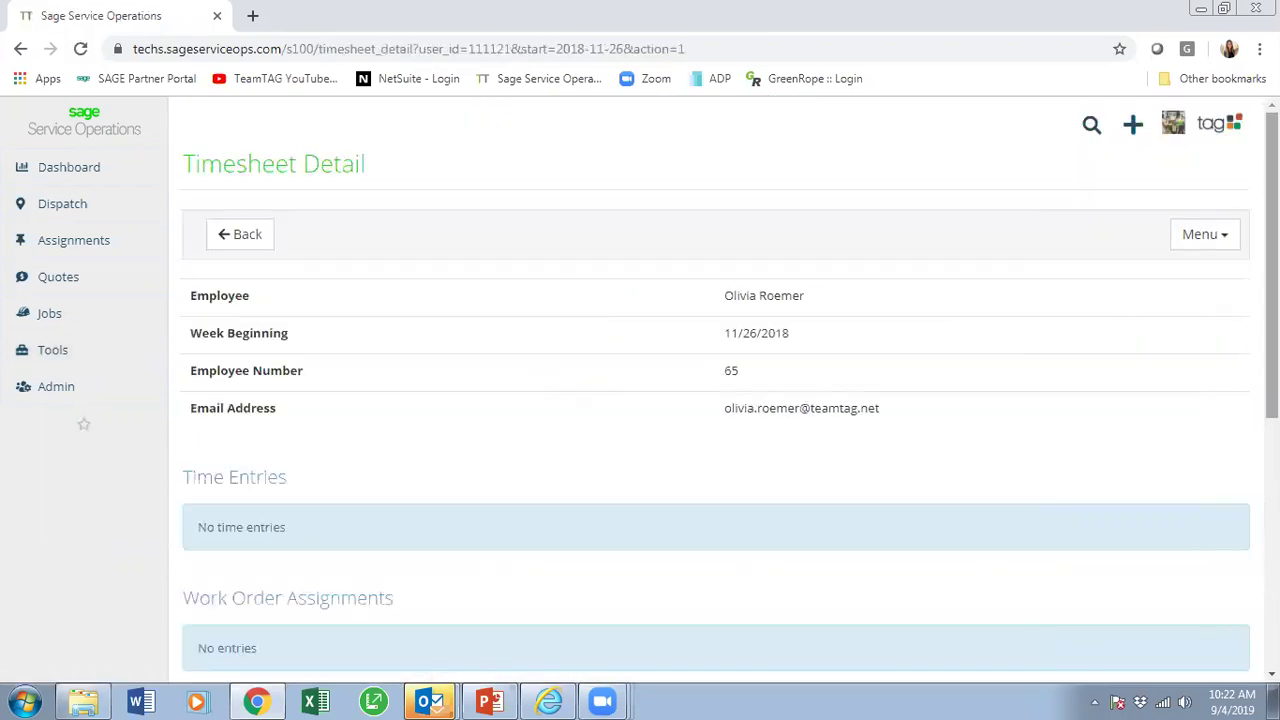
pyautogui.scroll(-5, 716, 400)
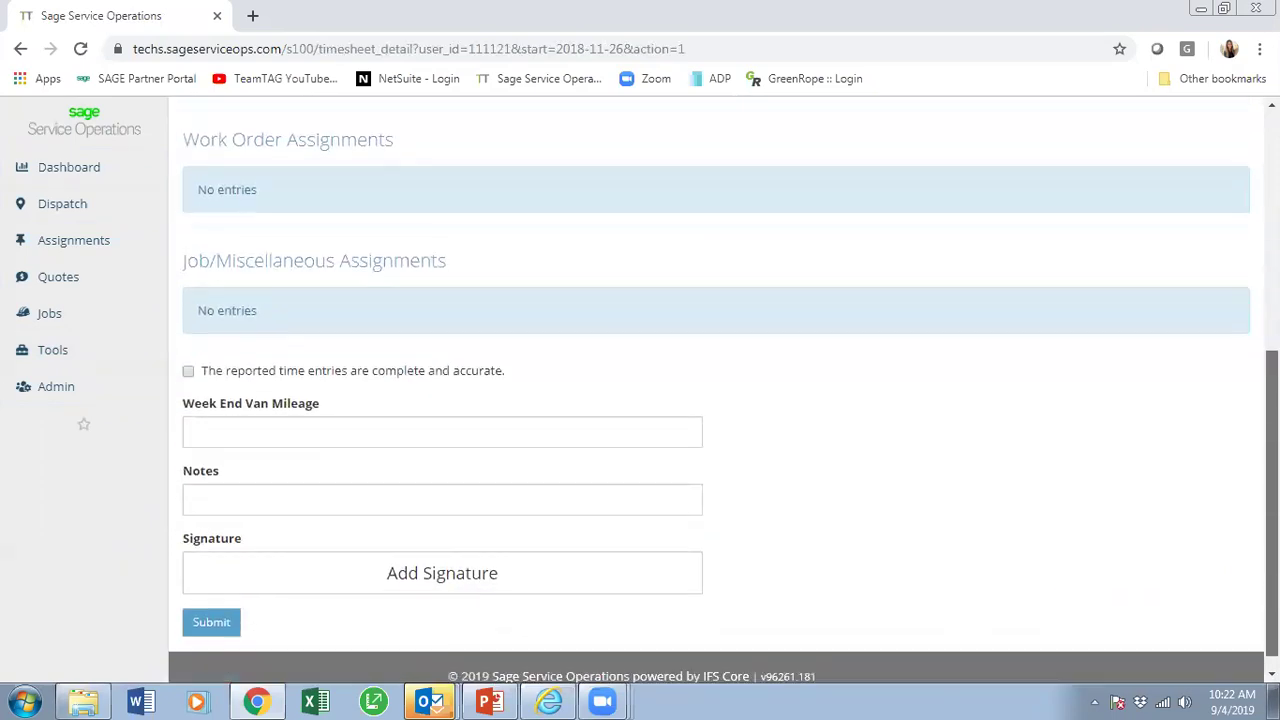
pyautogui.scroll(1, 1240, 600)
pyautogui.scroll(-1, 1240, 600)
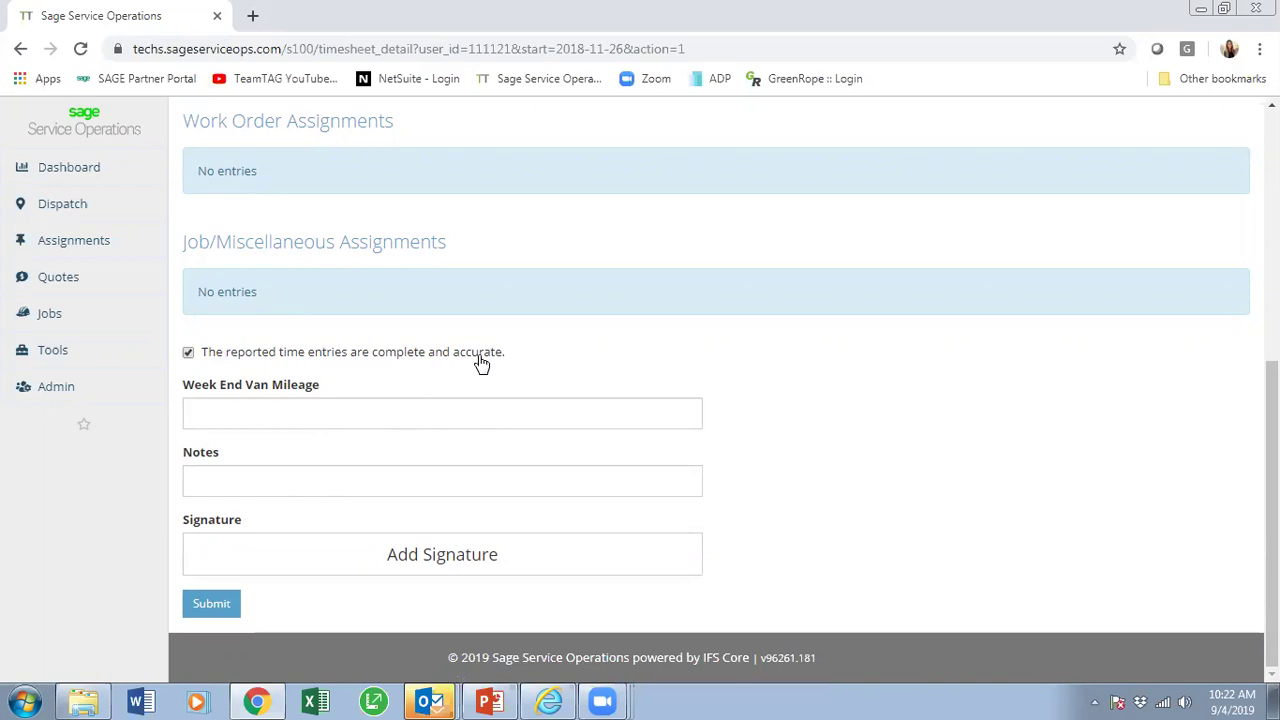
pyautogui.scroll(2, 716, 390)
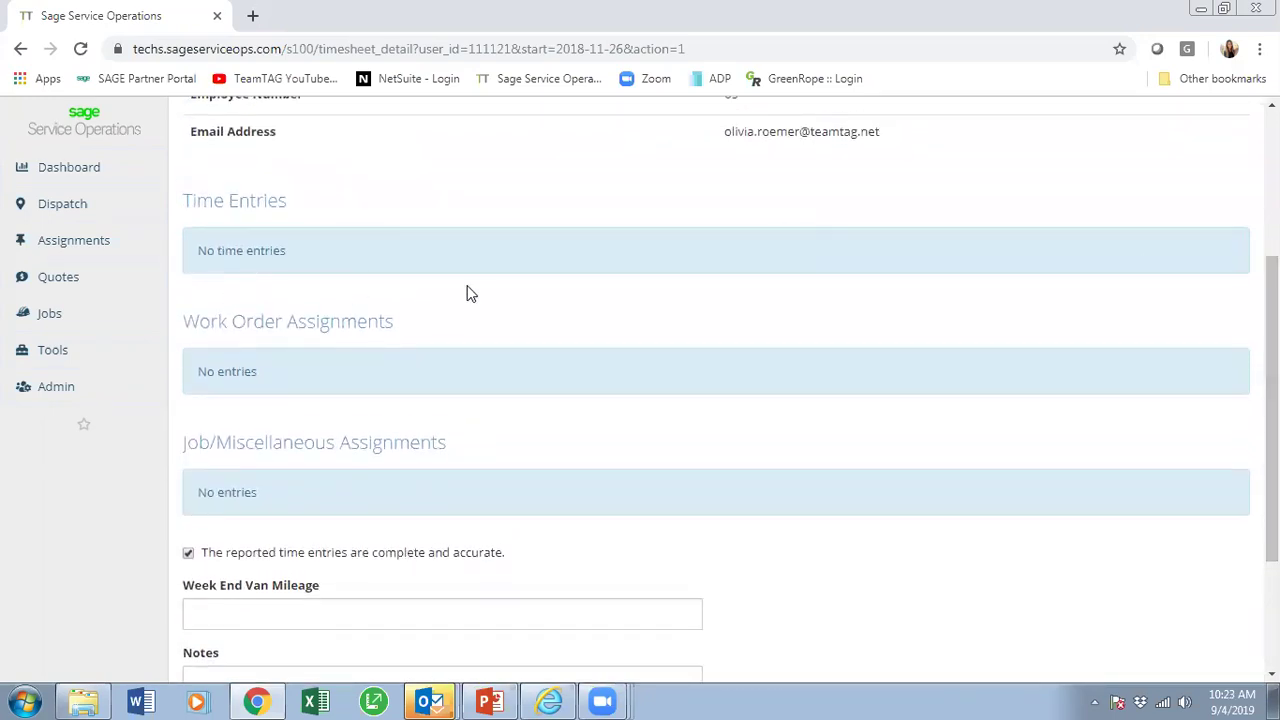
pyautogui.scroll(-2, 1272, 420)
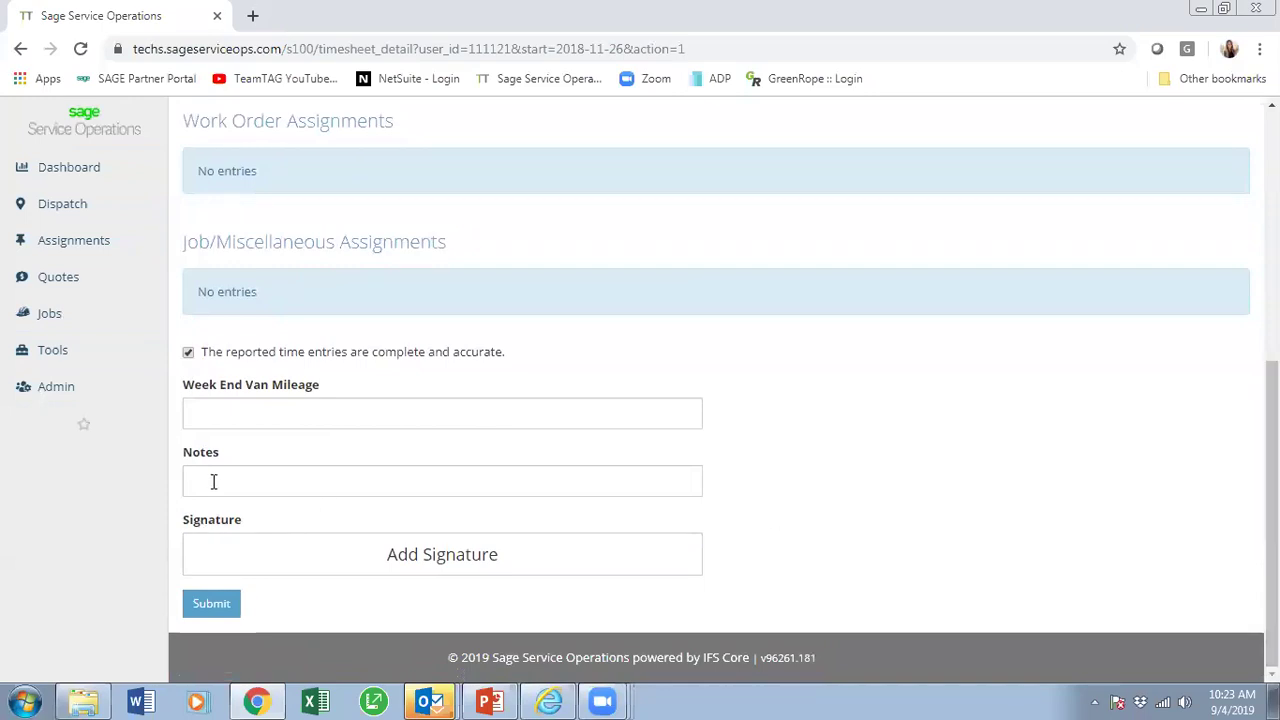
# - Add a hand-drawn signature to the timesheet, start submitting it, and cancel the payroll submission
pyautogui.click(223, 563)
pyautogui.moveTo(396, 237)
pyautogui.mouseDown()
pyautogui.moveTo(611, 238)
pyautogui.moveTo(447, 414)
pyautogui.moveTo(858, 302)
pyautogui.mouseUp()
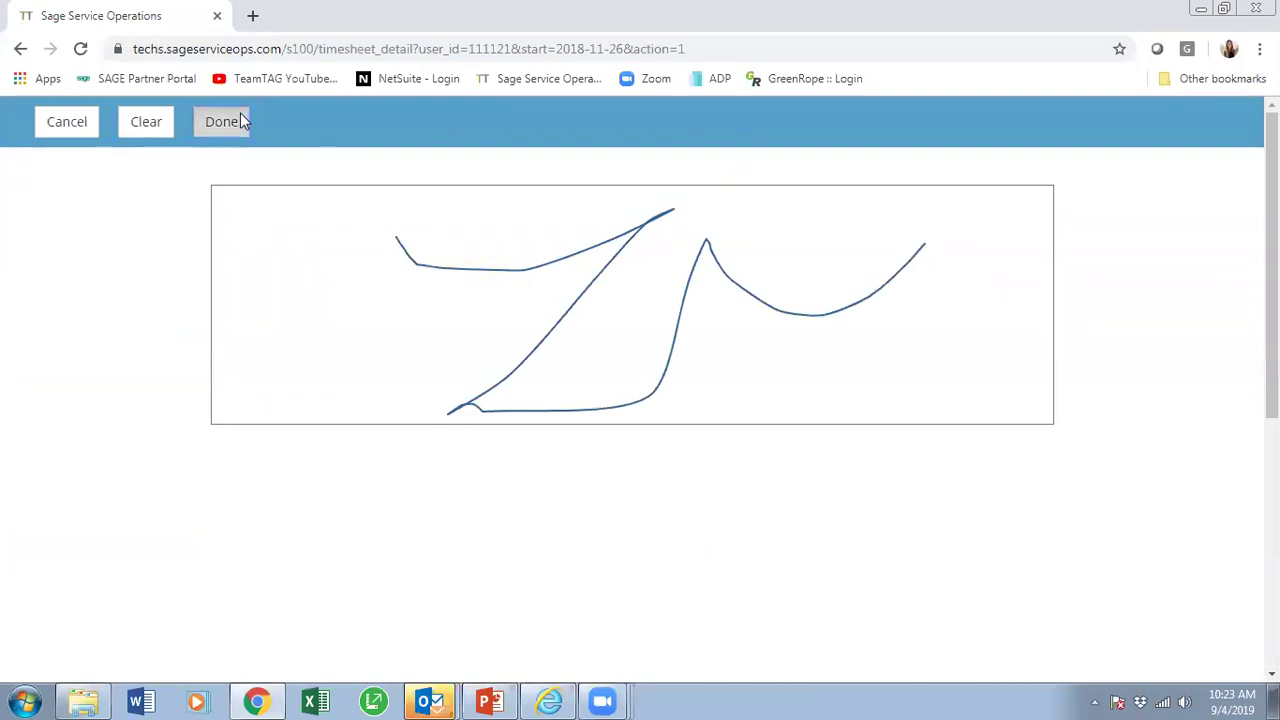
pyautogui.click(238, 118)
pyautogui.scroll(-1, 910, 460)
pyautogui.scroll(-1, 383, 437)
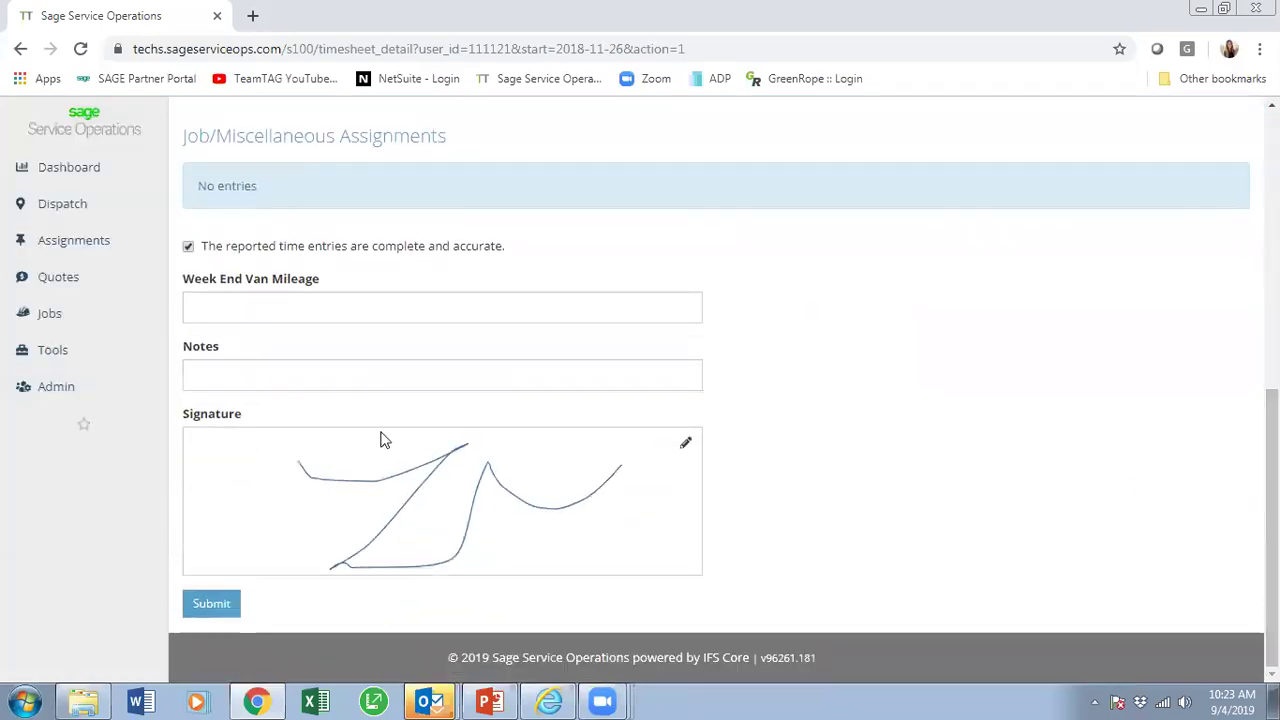
pyautogui.click(199, 596)
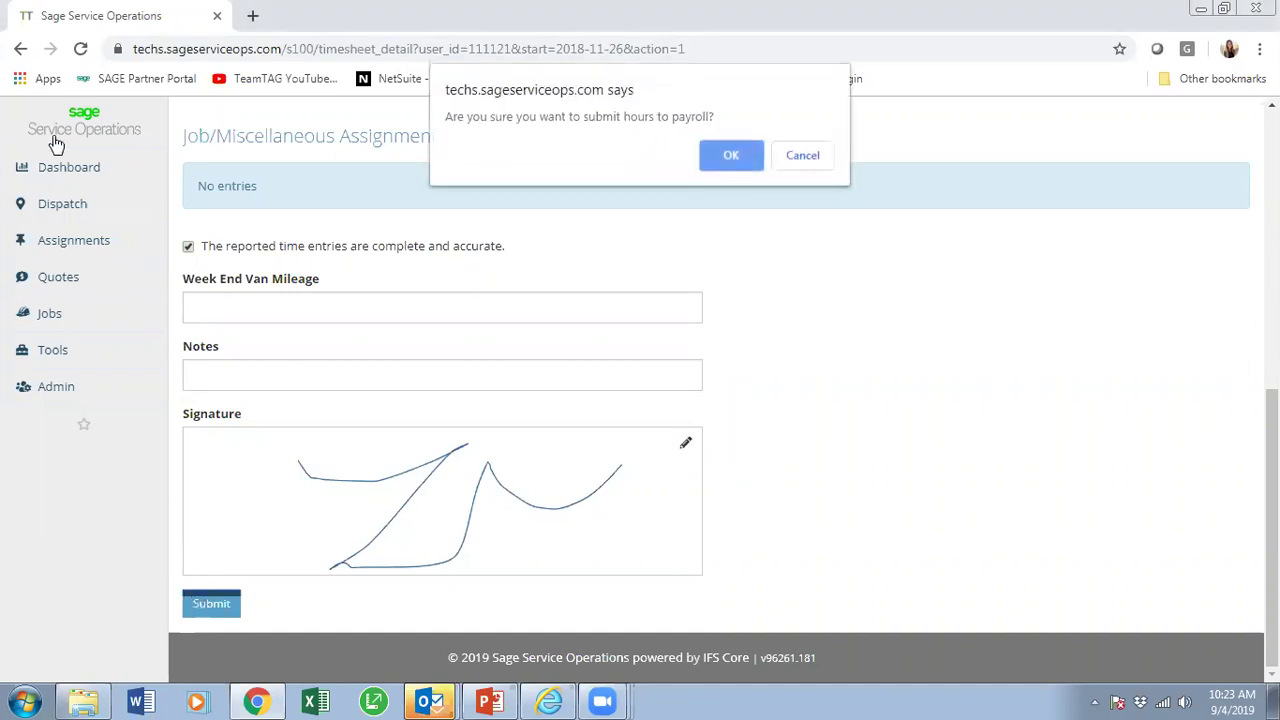
pyautogui.click(791, 163)
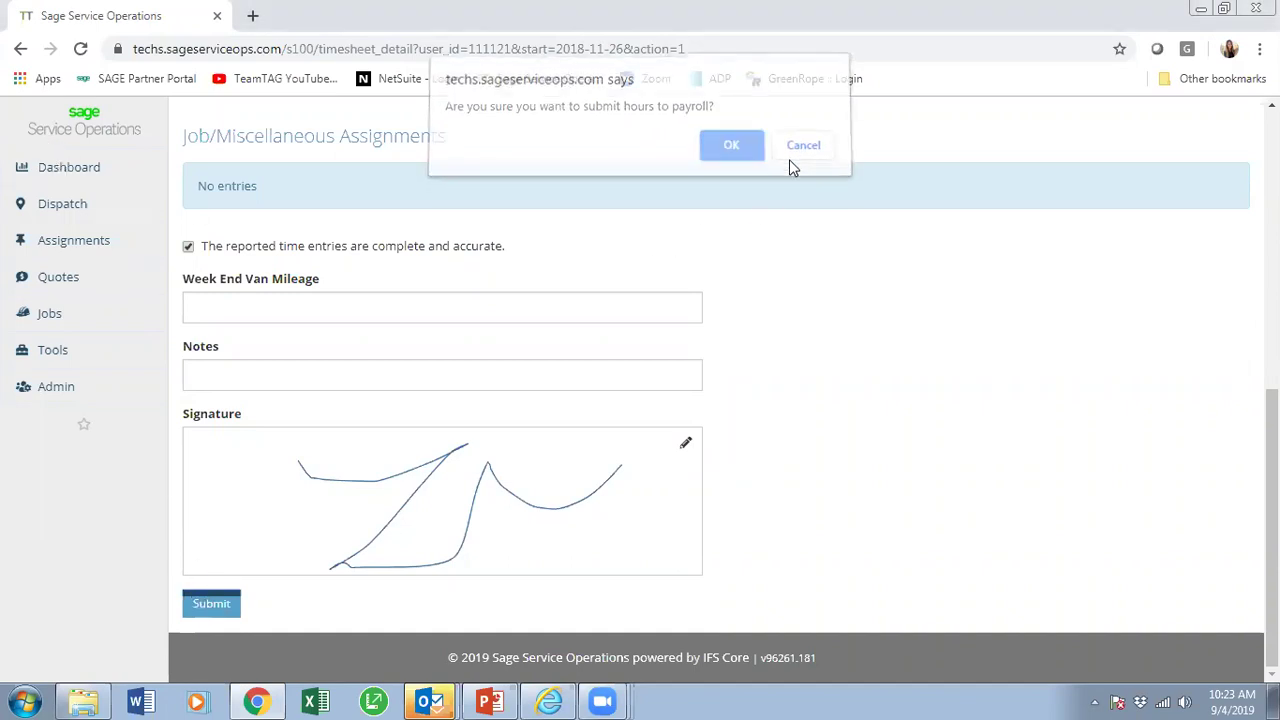
# - Open the published form Test from Form Central and review its properties and the Data Collection View components
pyautogui.moveTo(66, 357)
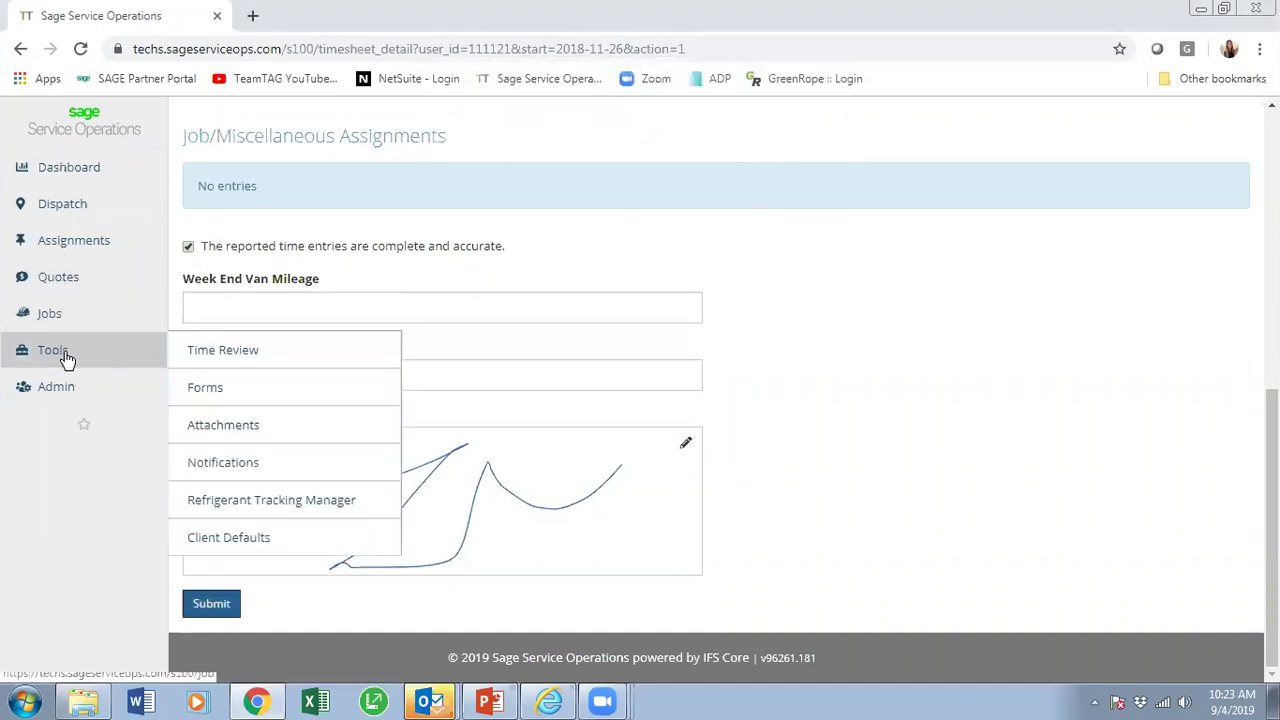
pyautogui.click(321, 391)
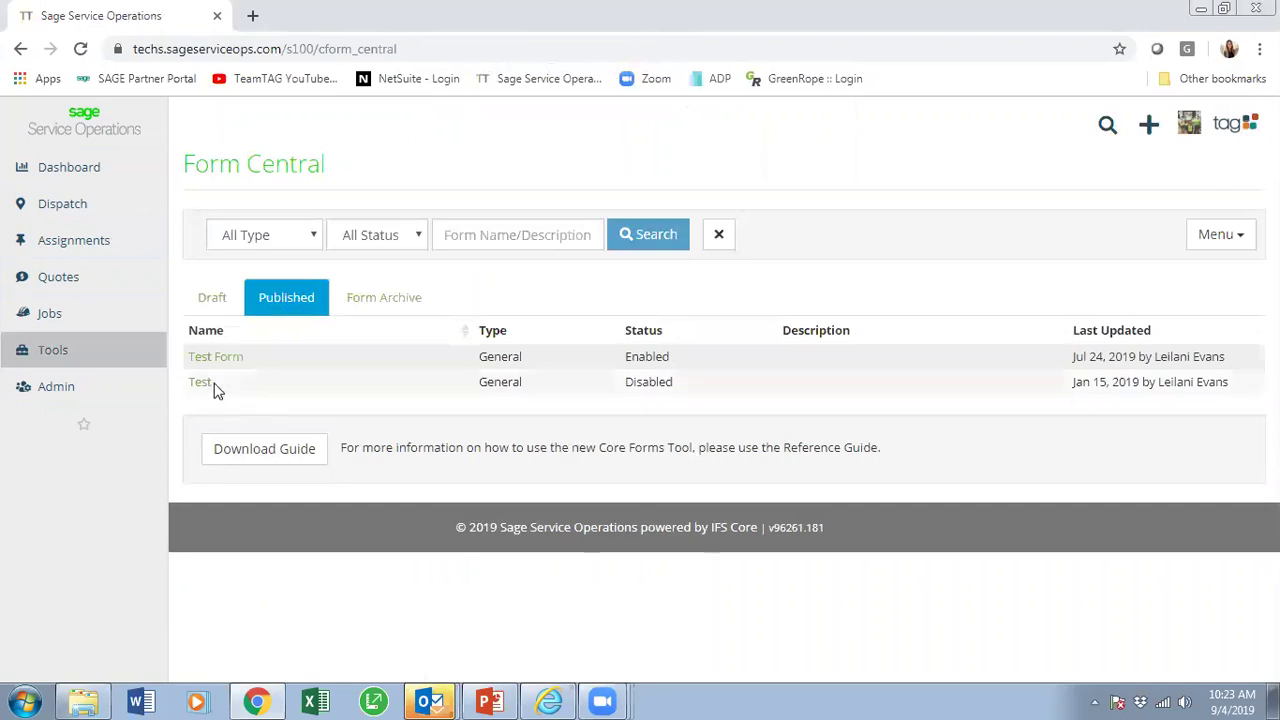
pyautogui.click(199, 383)
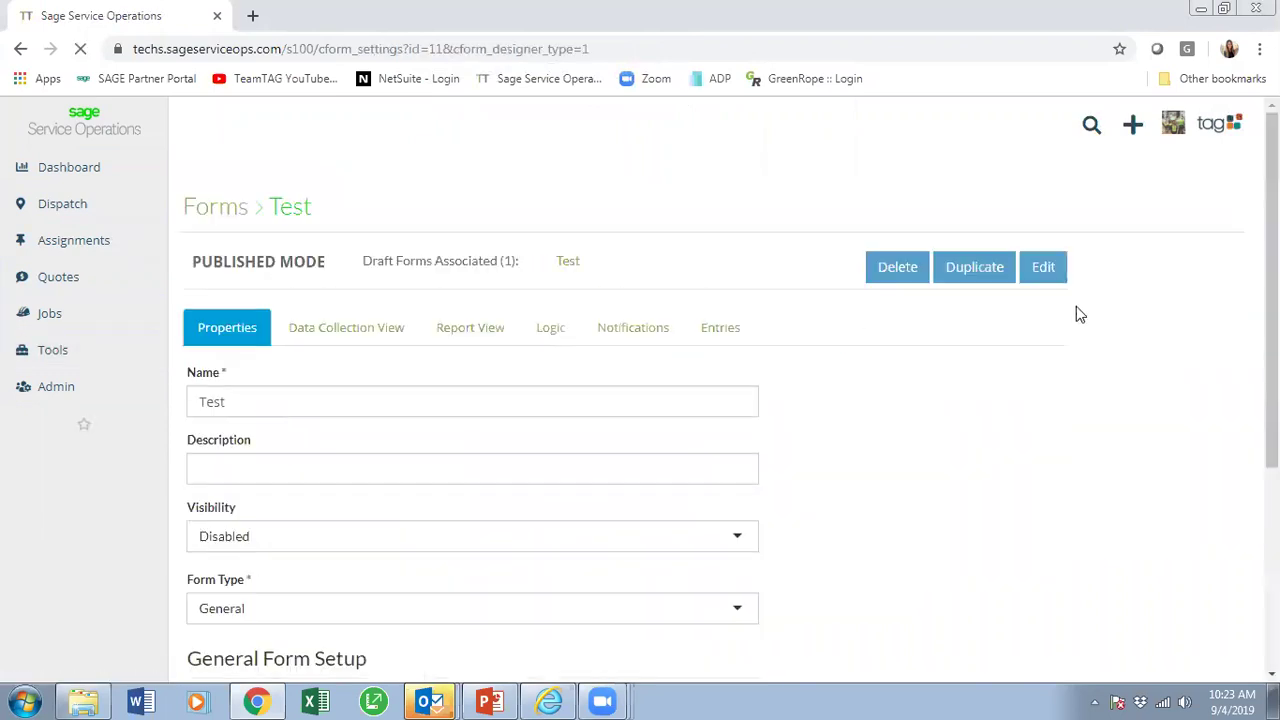
pyautogui.scroll(-3, 640, 400)
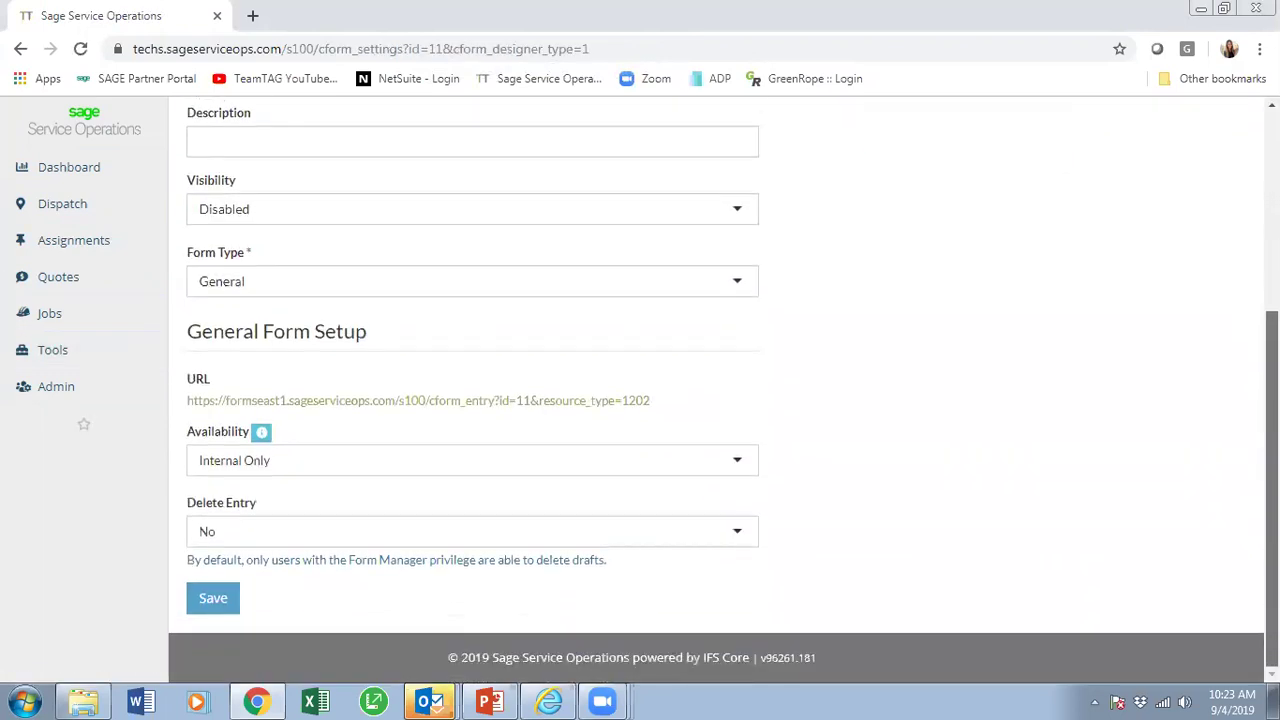
pyautogui.scroll(3, 640, 400)
pyautogui.click(373, 270)
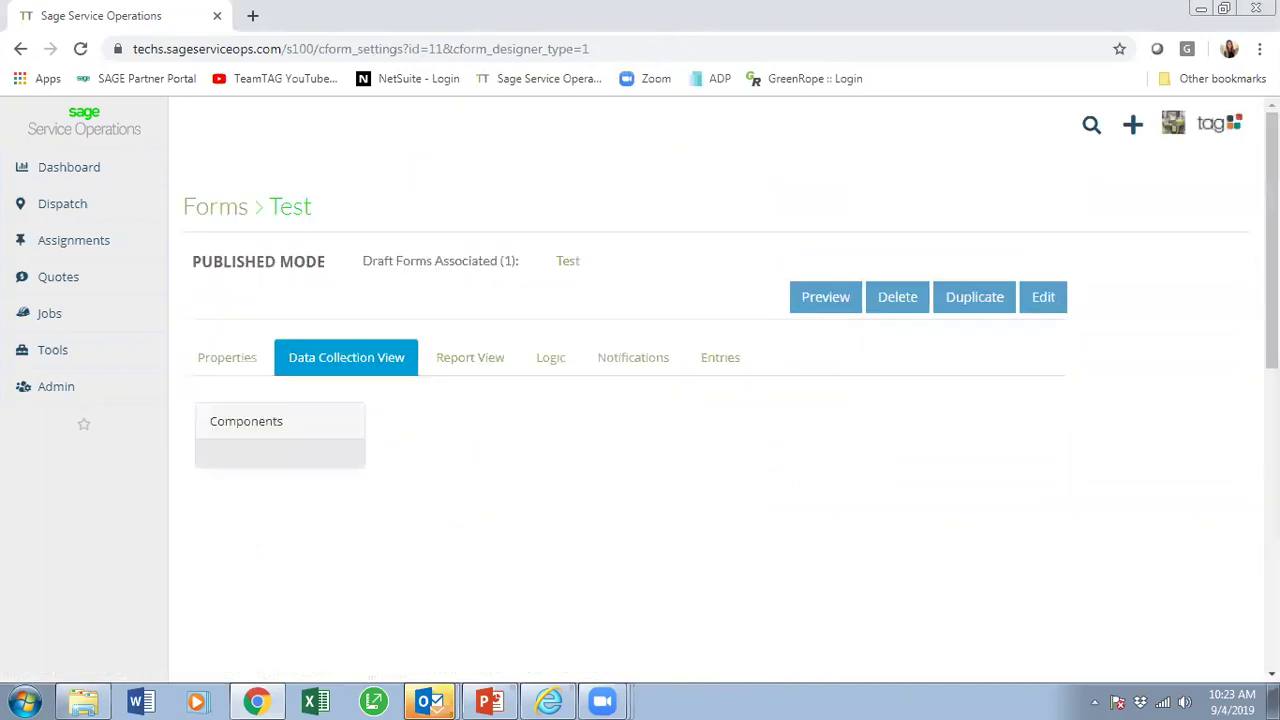
pyautogui.scroll(-3, 640, 400)
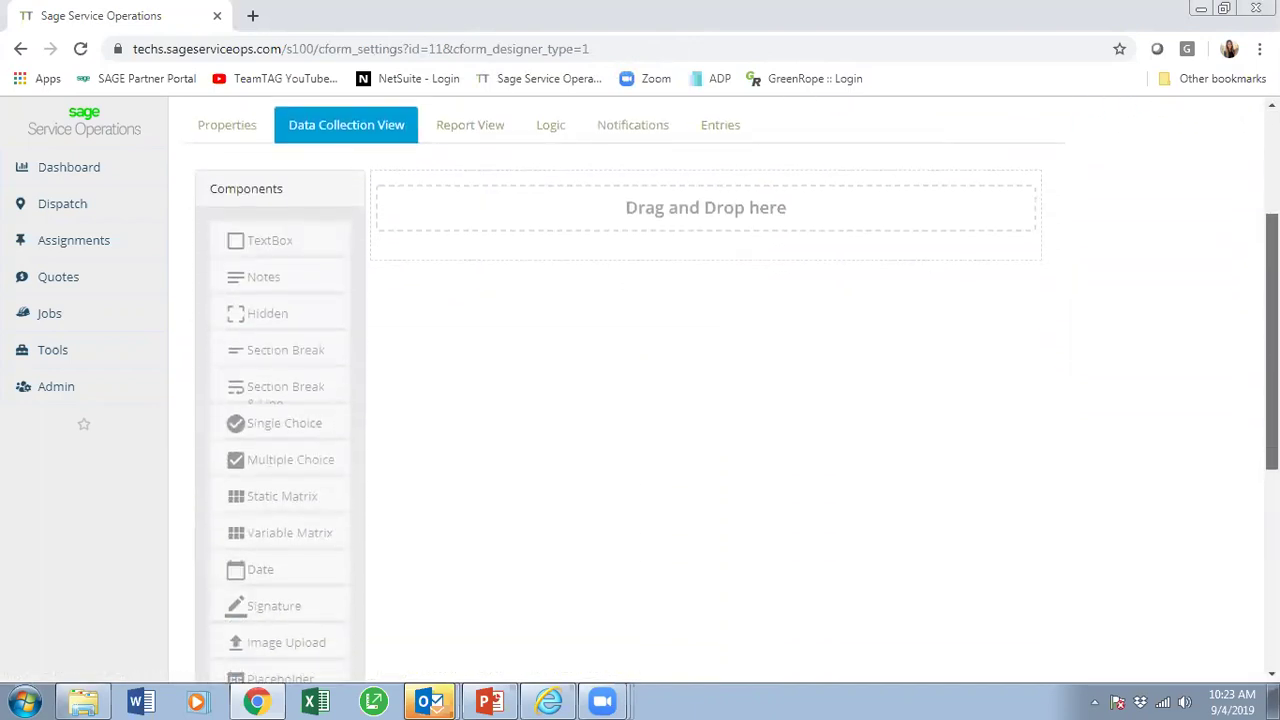
pyautogui.scroll(1, 817, 257)
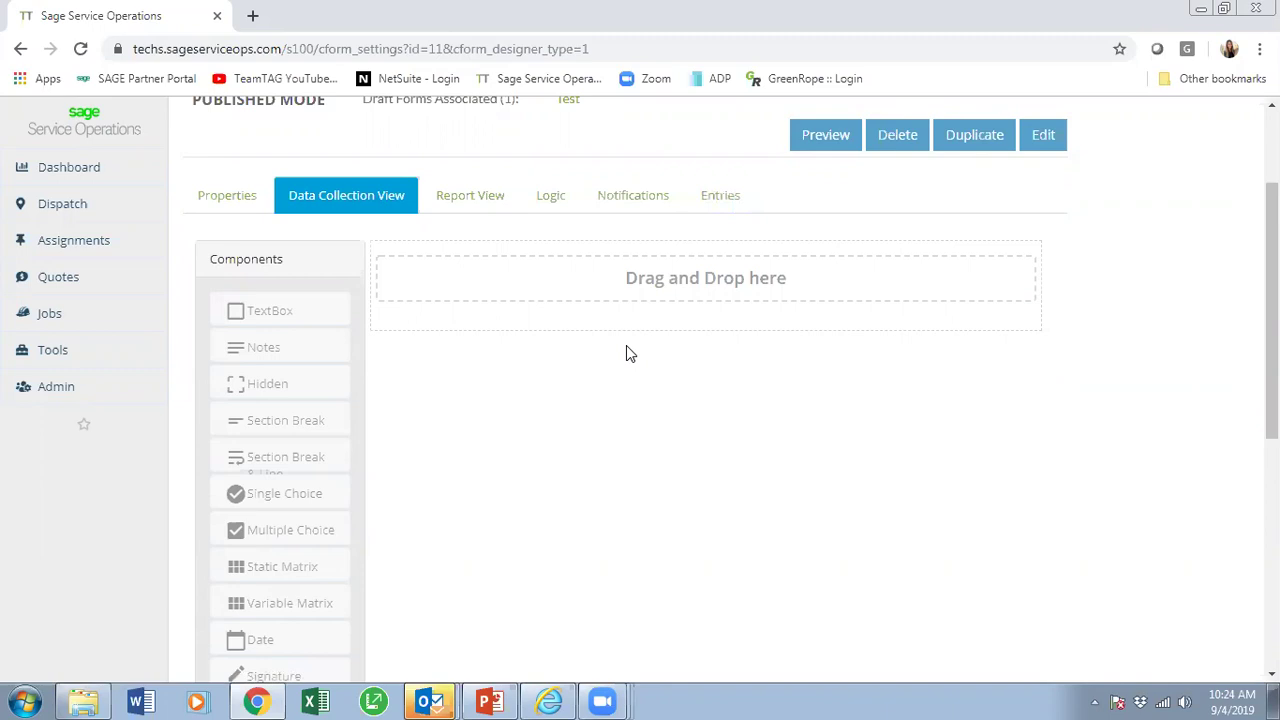
# - Return to the Service Dashboard and look through its summary tiles and the unassigned service orders
pyautogui.click(103, 175)
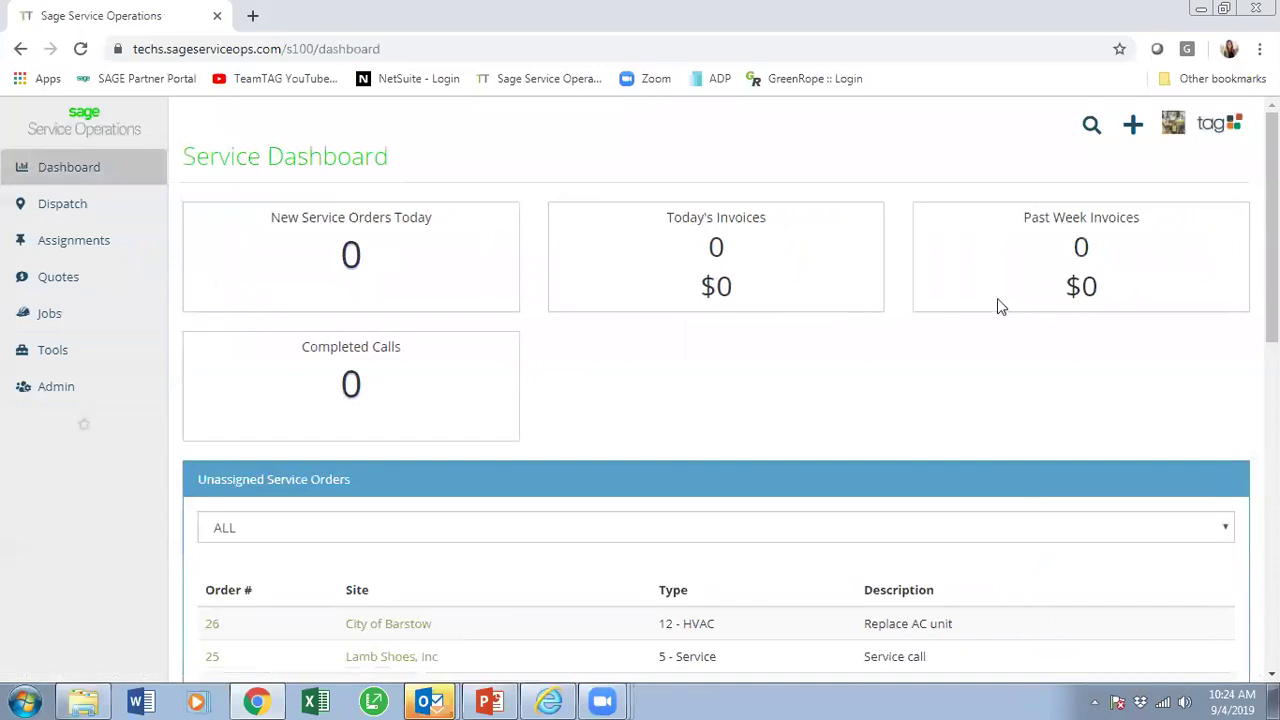
pyautogui.scroll(-5, 715, 390)
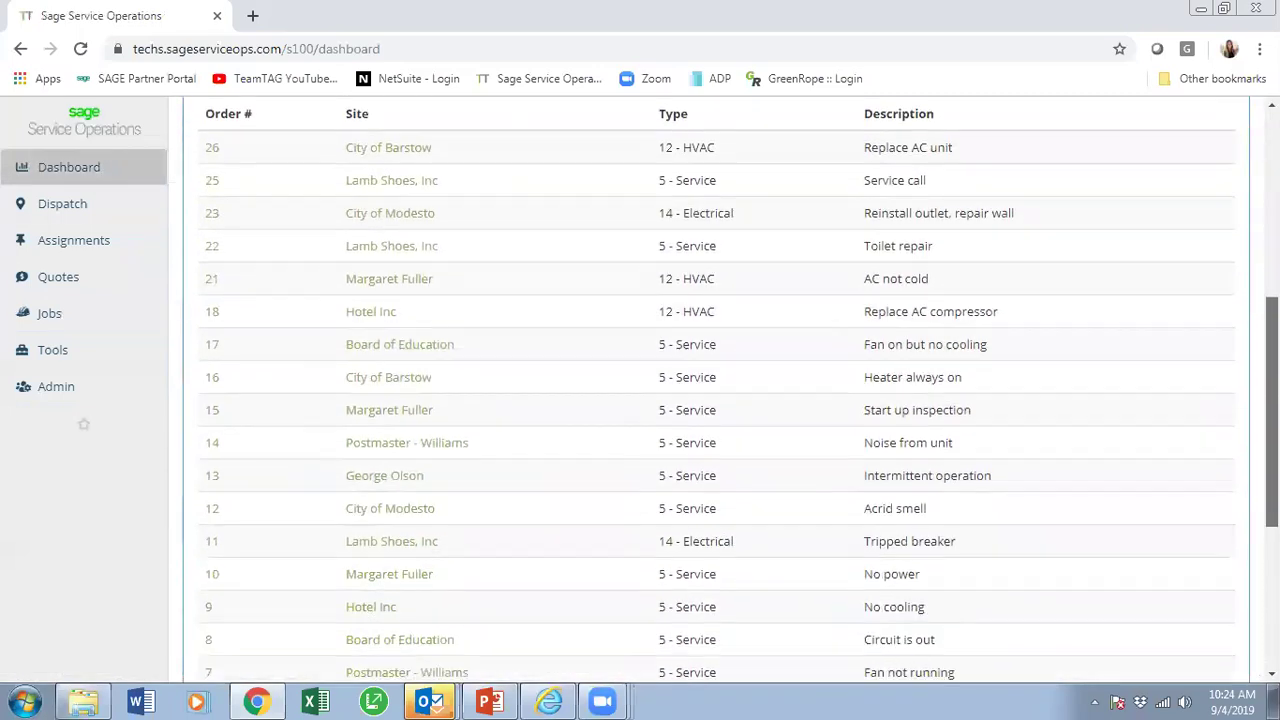
pyautogui.scroll(5, 715, 390)
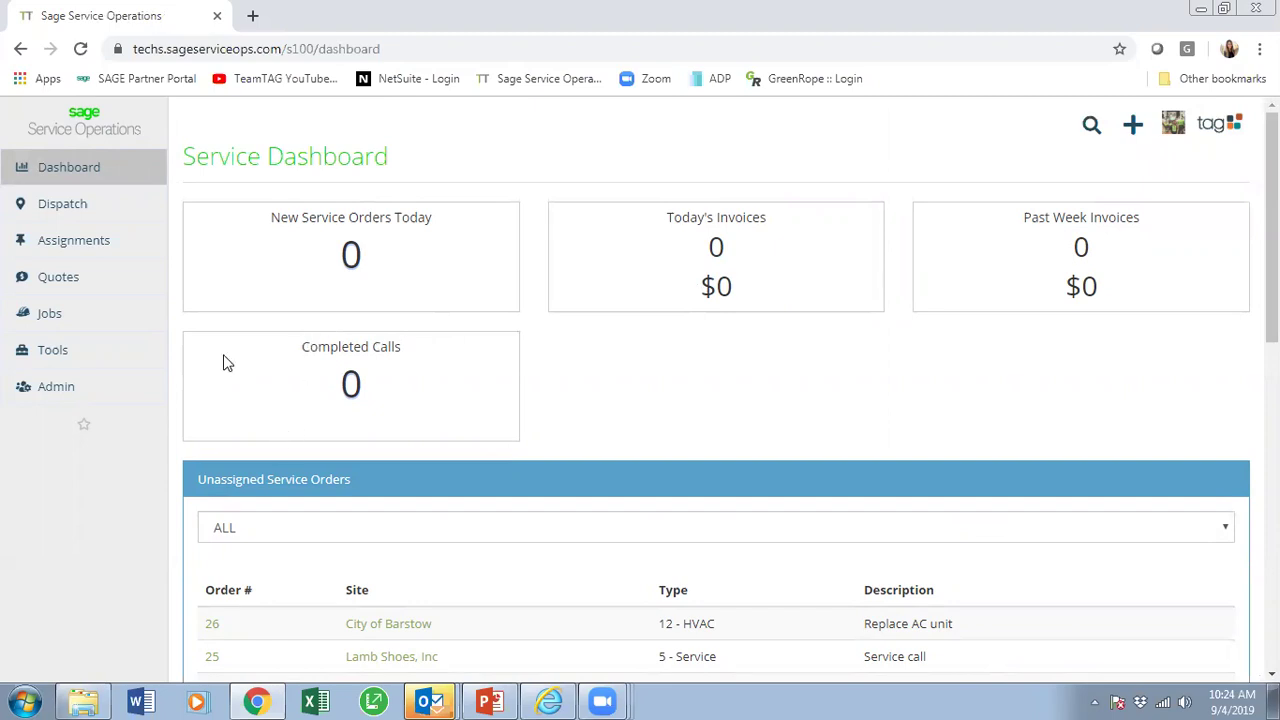
pyautogui.moveTo(108, 204)
pyautogui.moveTo(84, 344)
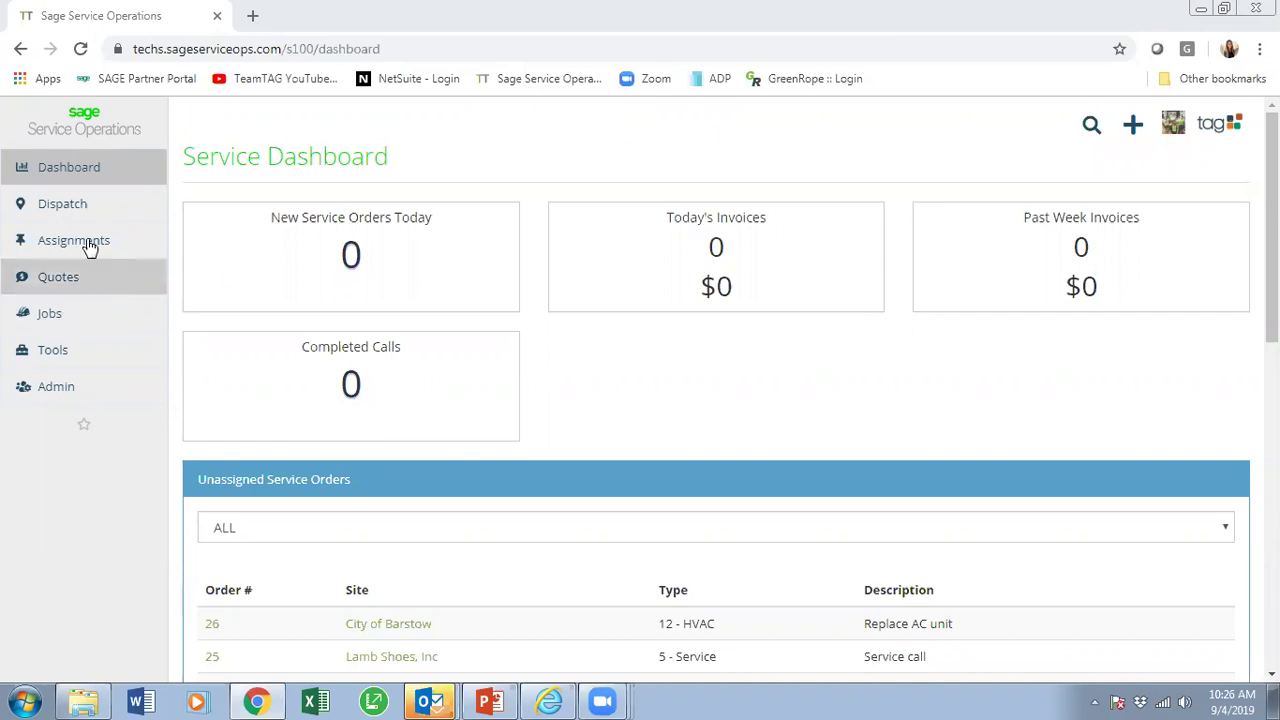
# - Open the dispatch scheduler and switch its list from Work Orders to Job
pyautogui.click(77, 208)
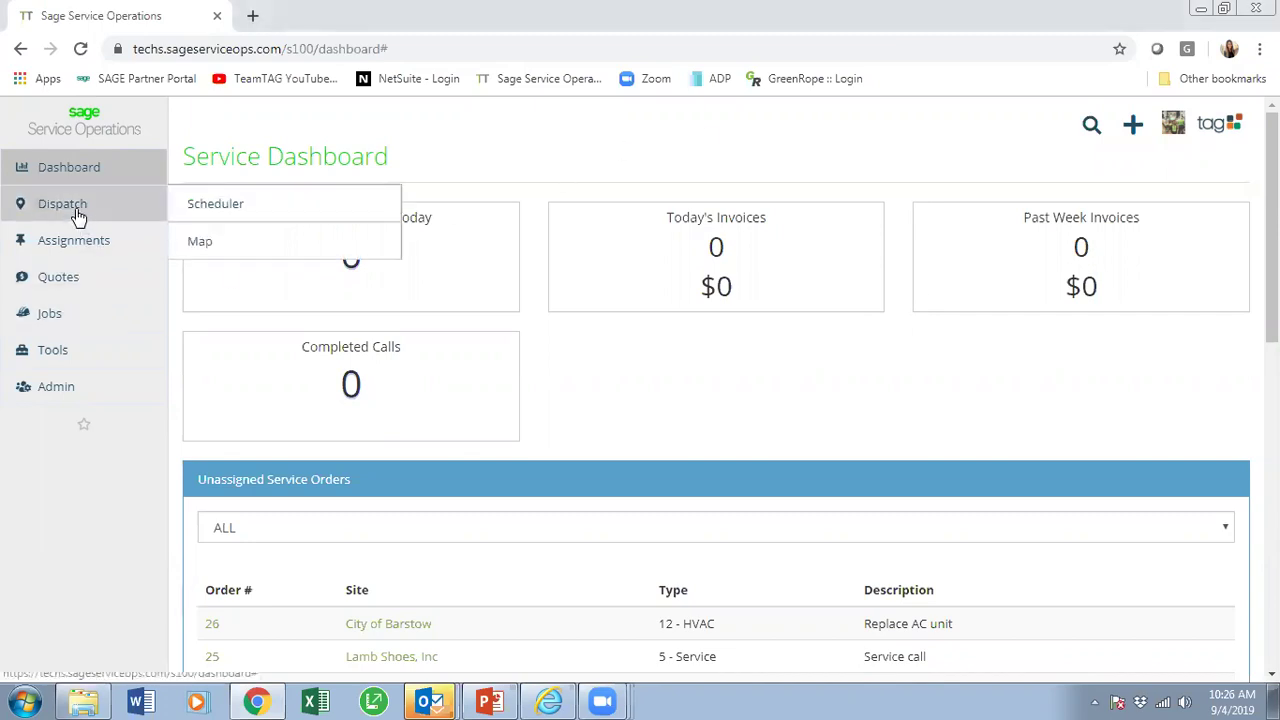
pyautogui.click(213, 204)
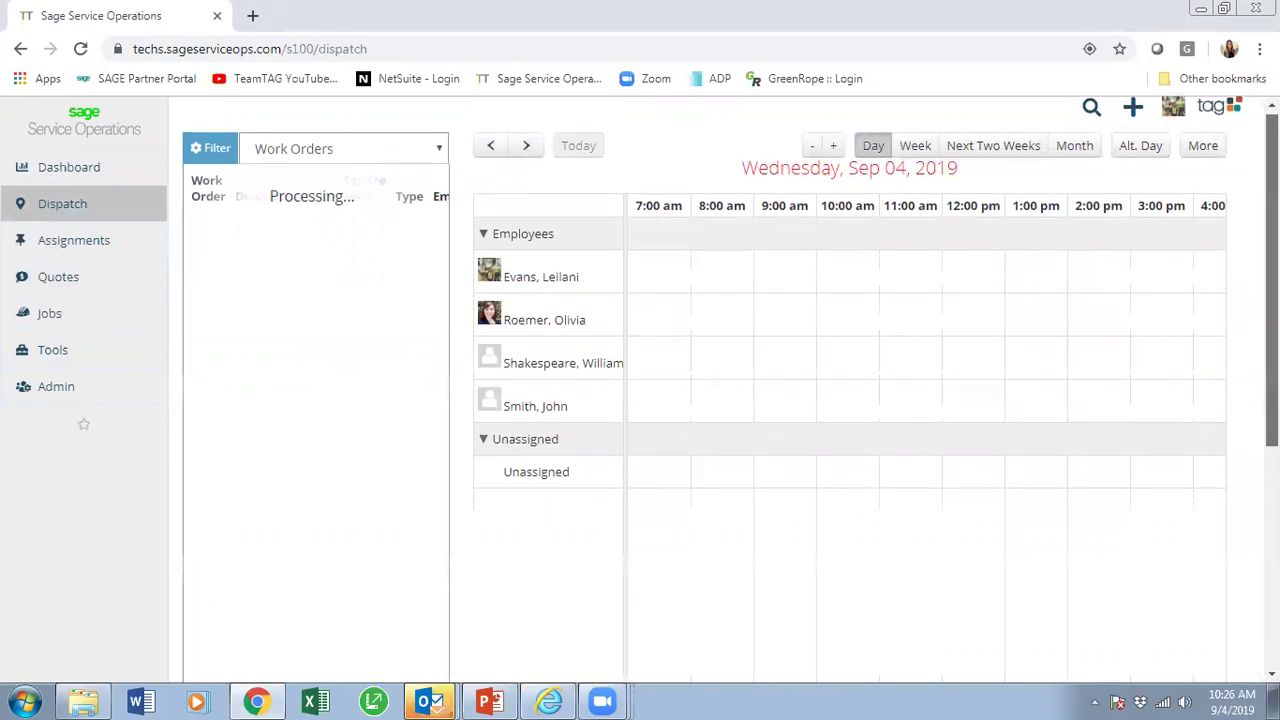
pyautogui.click(436, 140)
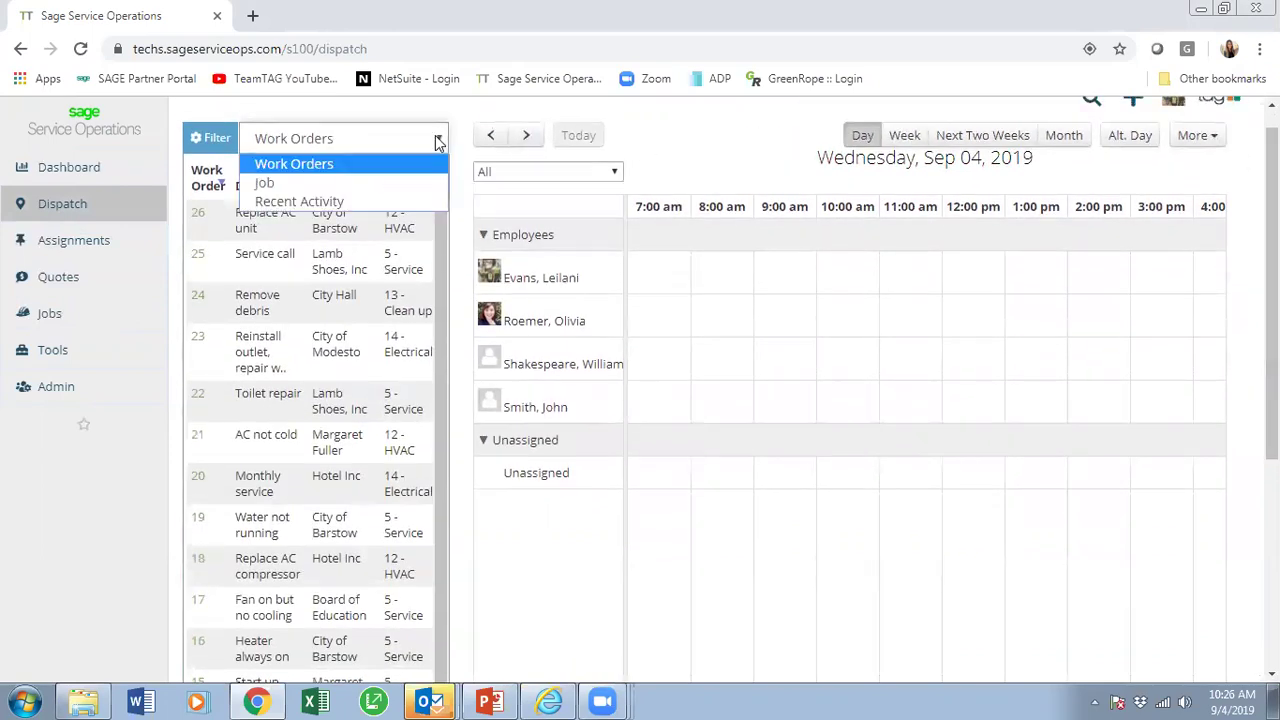
pyautogui.click(420, 185)
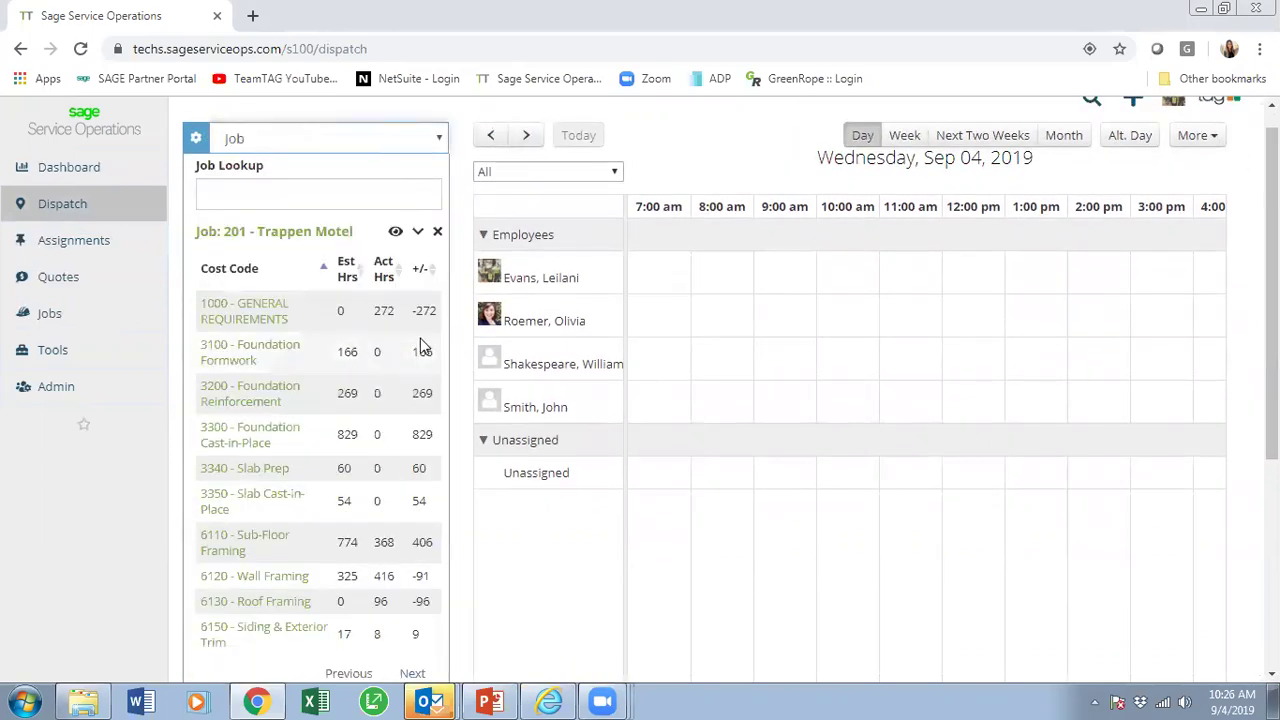
pyautogui.scroll(-1, 1186, 271)
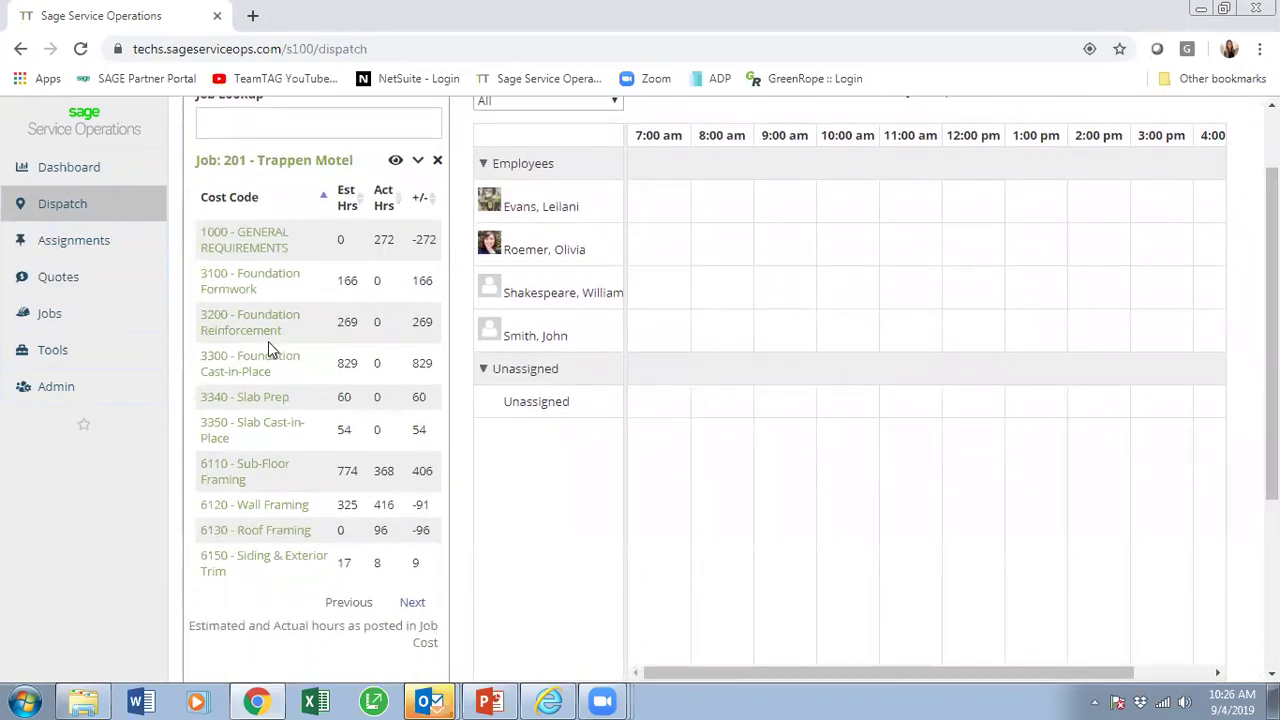
# - Schedule cost code 3350 - Slab Cast-in-Place of job 201, Trappen Motel, for the first employee from 8:00 am, lengthen the assignment, and close the job's list
pyautogui.moveTo(245, 428); pyautogui.dragTo(692, 211)
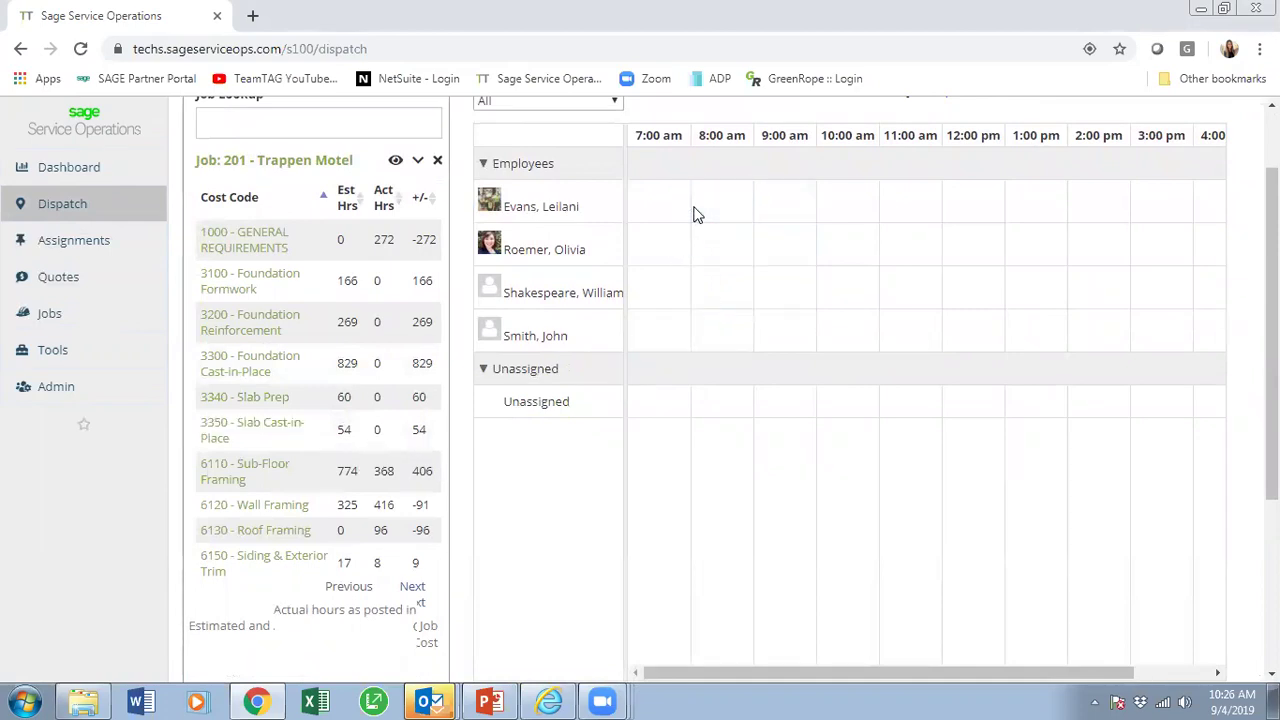
pyautogui.moveTo(790, 194); pyautogui.dragTo(913, 193)
pyautogui.click(1213, 160)
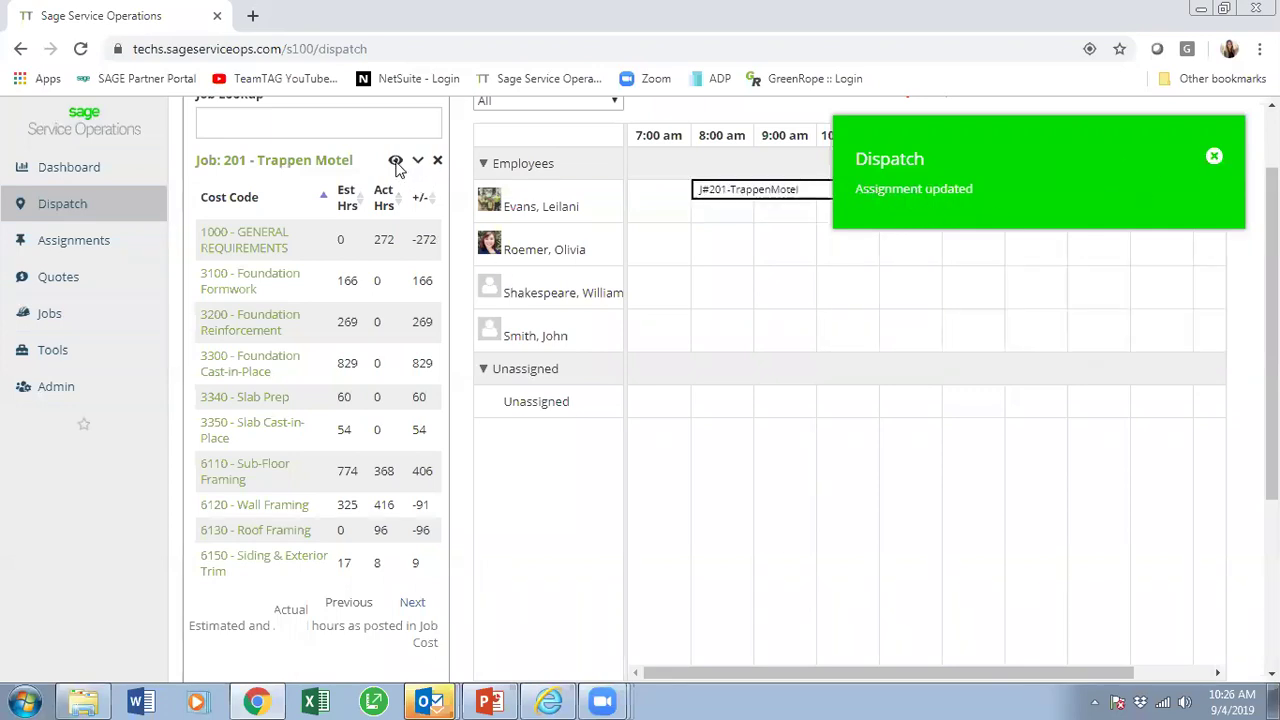
pyautogui.click(437, 161)
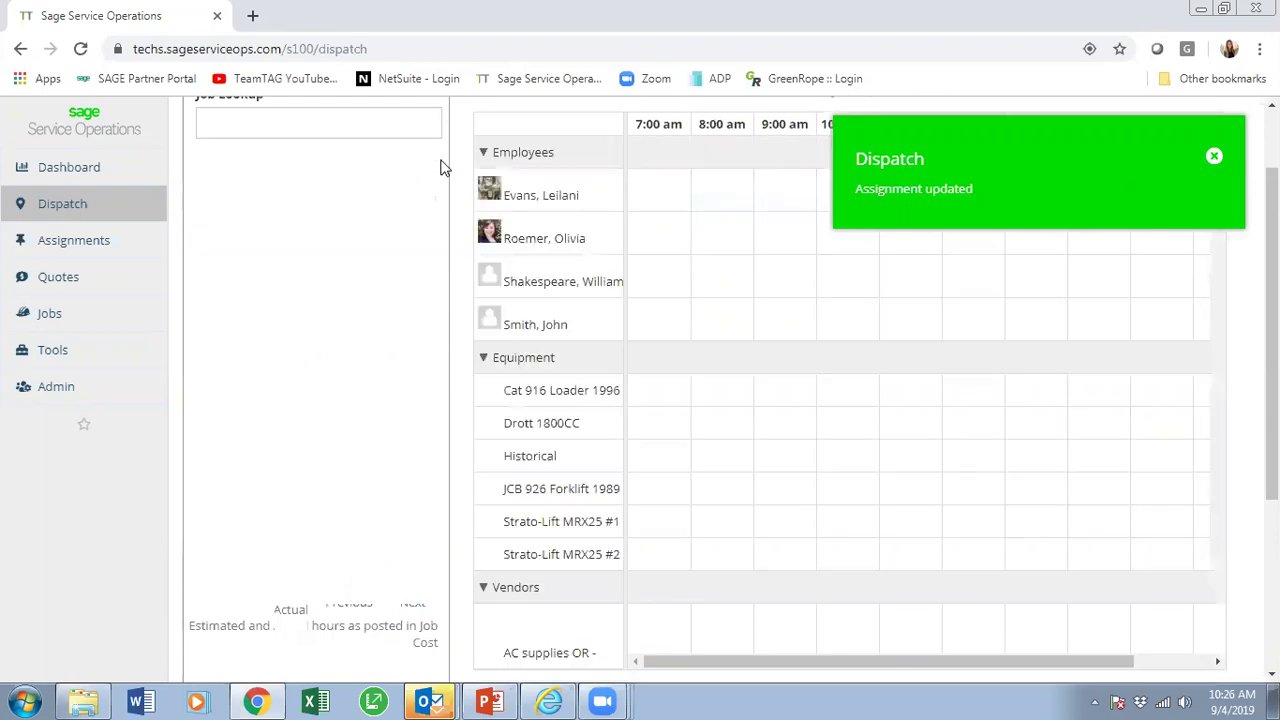
# - Look up job 186, Williams Post Office, and schedule its cost code 3340 - Slab Prep for the first employee from 1:00 pm to 4:00 pm
pyautogui.click(418, 115)
pyautogui.write('186')
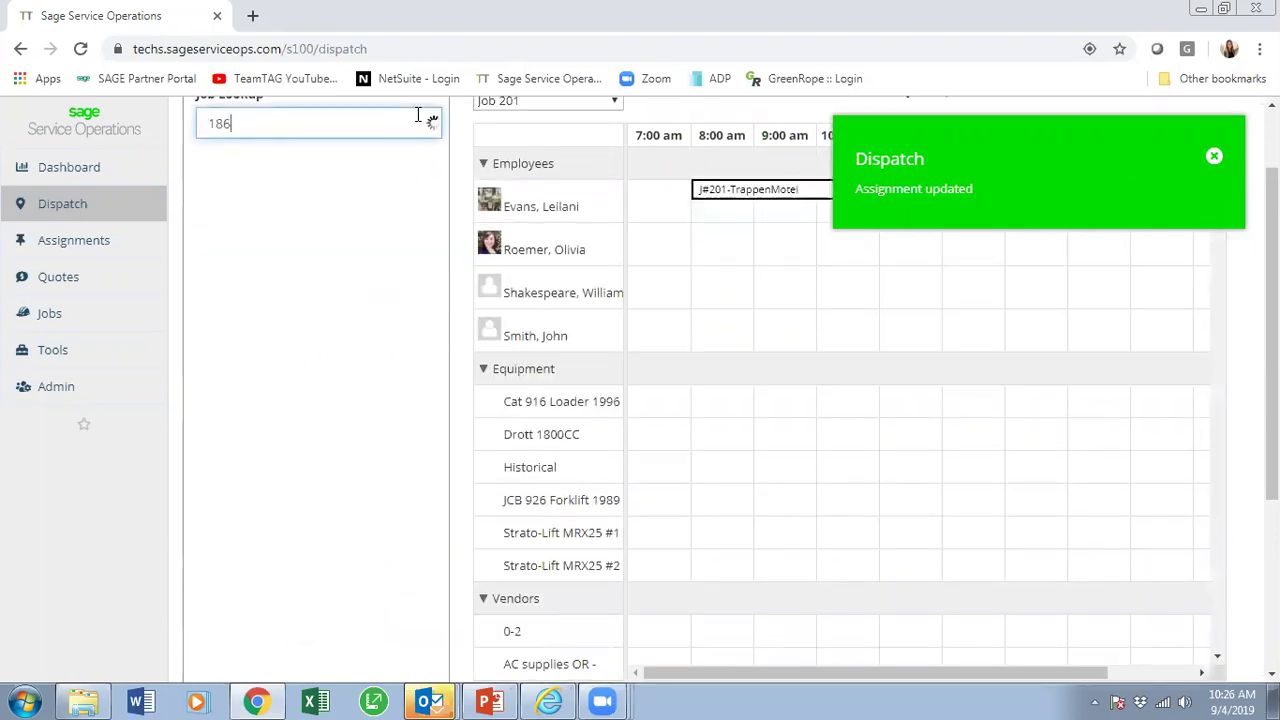
pyautogui.click(372, 151)
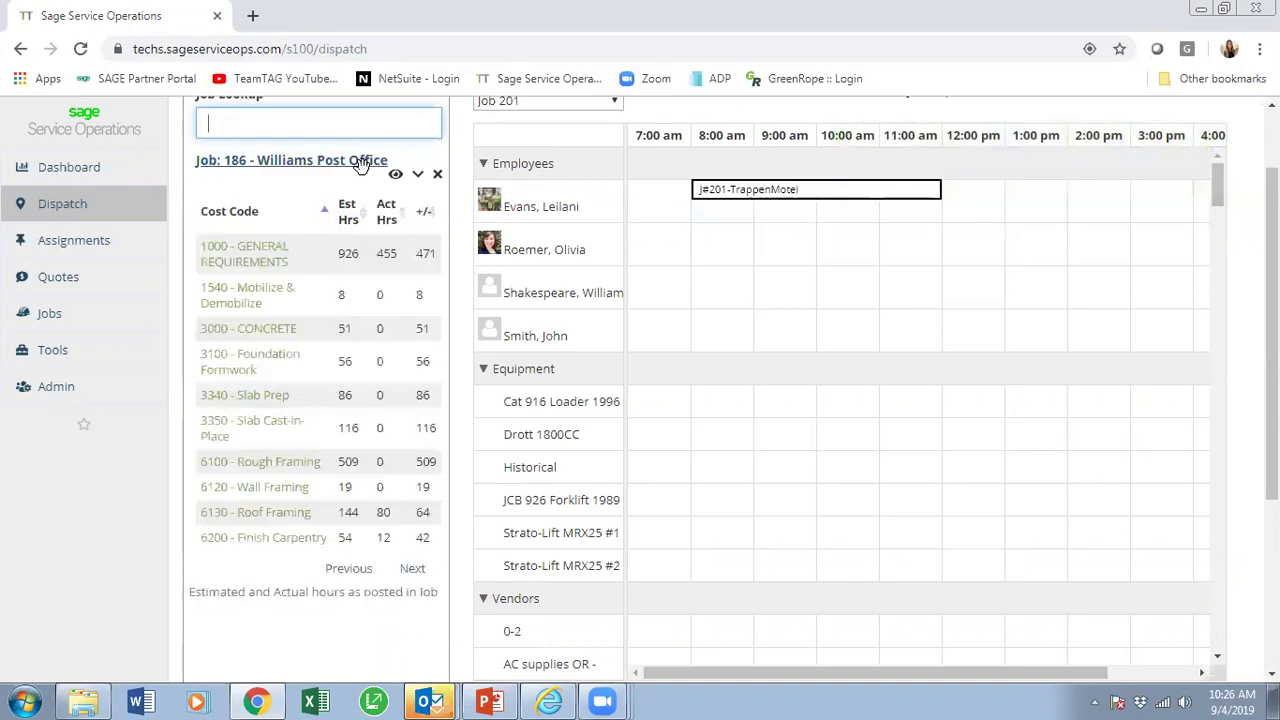
pyautogui.click(250, 410)
pyautogui.moveTo(250, 410); pyautogui.dragTo(1068, 200)
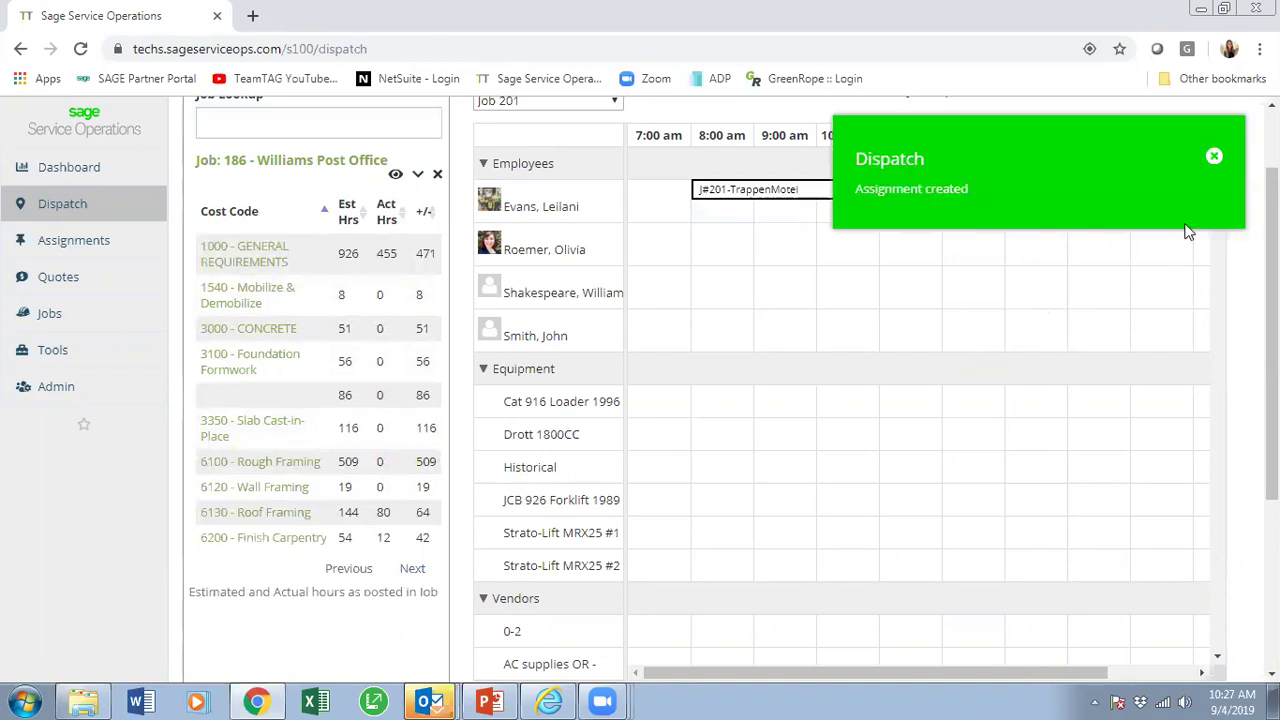
pyautogui.click(1218, 155)
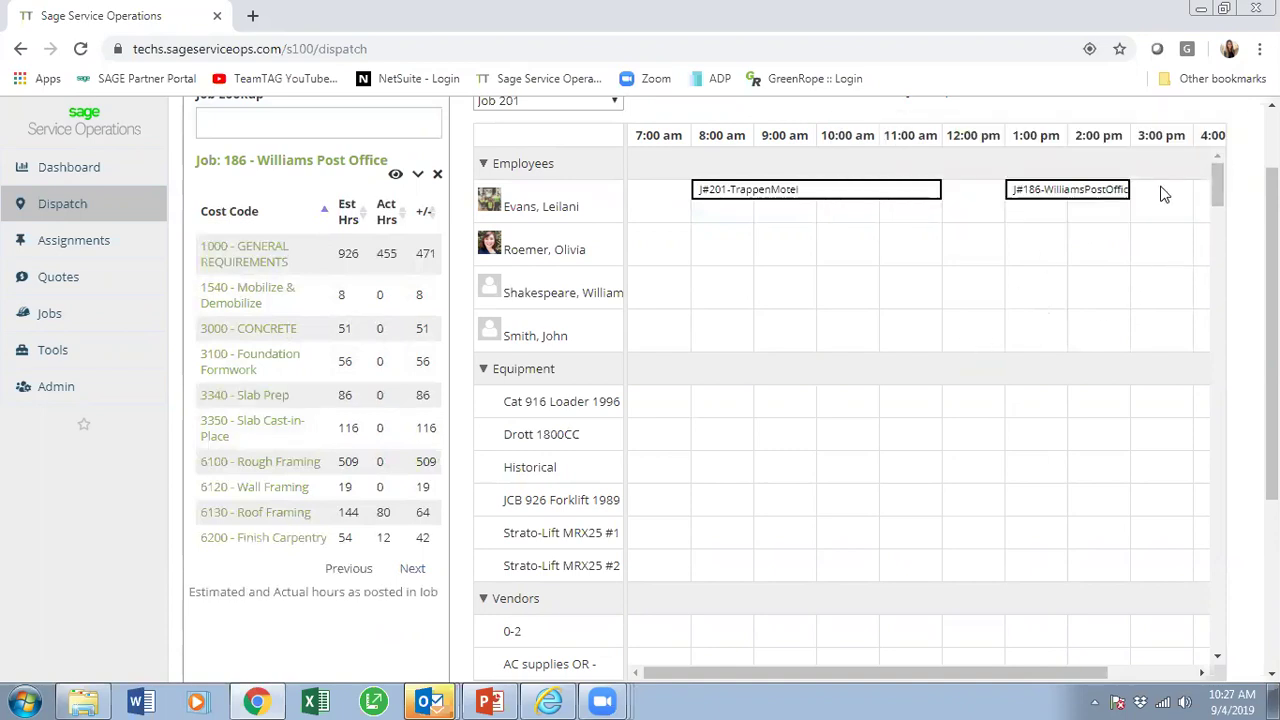
pyautogui.moveTo(1177, 188); pyautogui.dragTo(1200, 189)
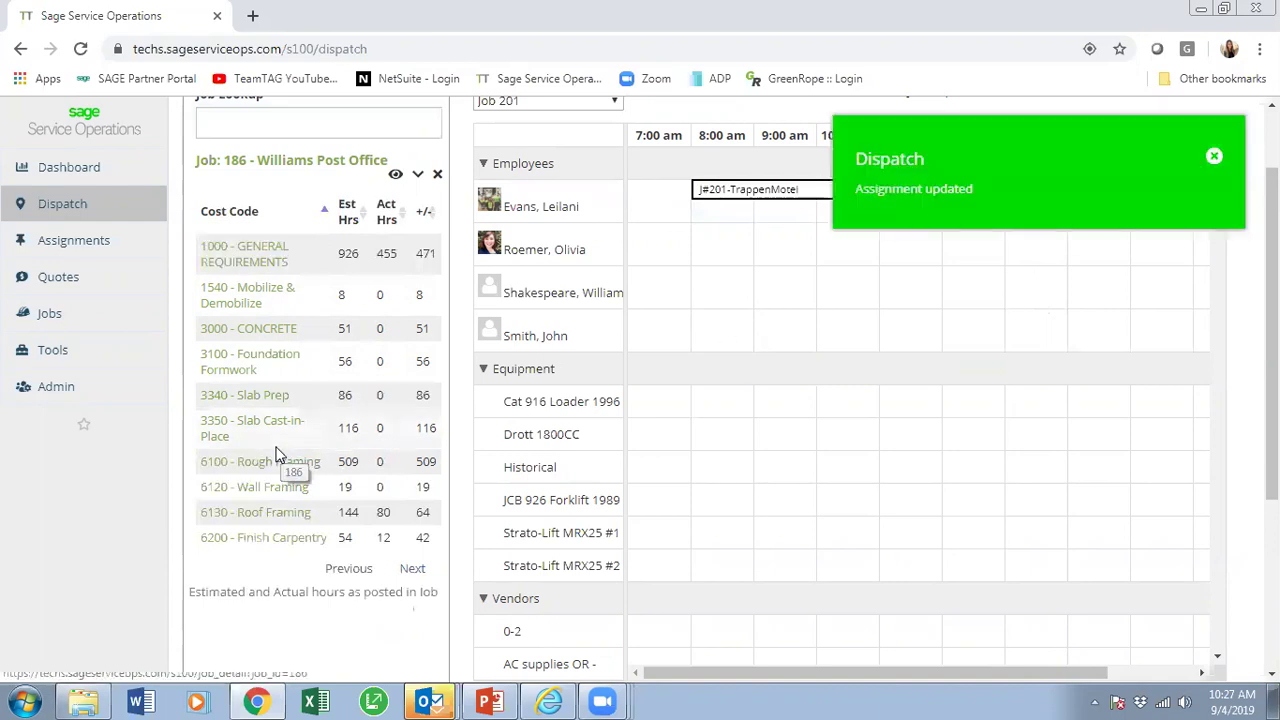
# - Replace job 186's list with job 215, Jimenez Burrito #8, and schedule 3100 - Foundation Formwork for the second employee from 7:00 am to 12:00 pm
pyautogui.click(343, 123)
pyautogui.write('215')
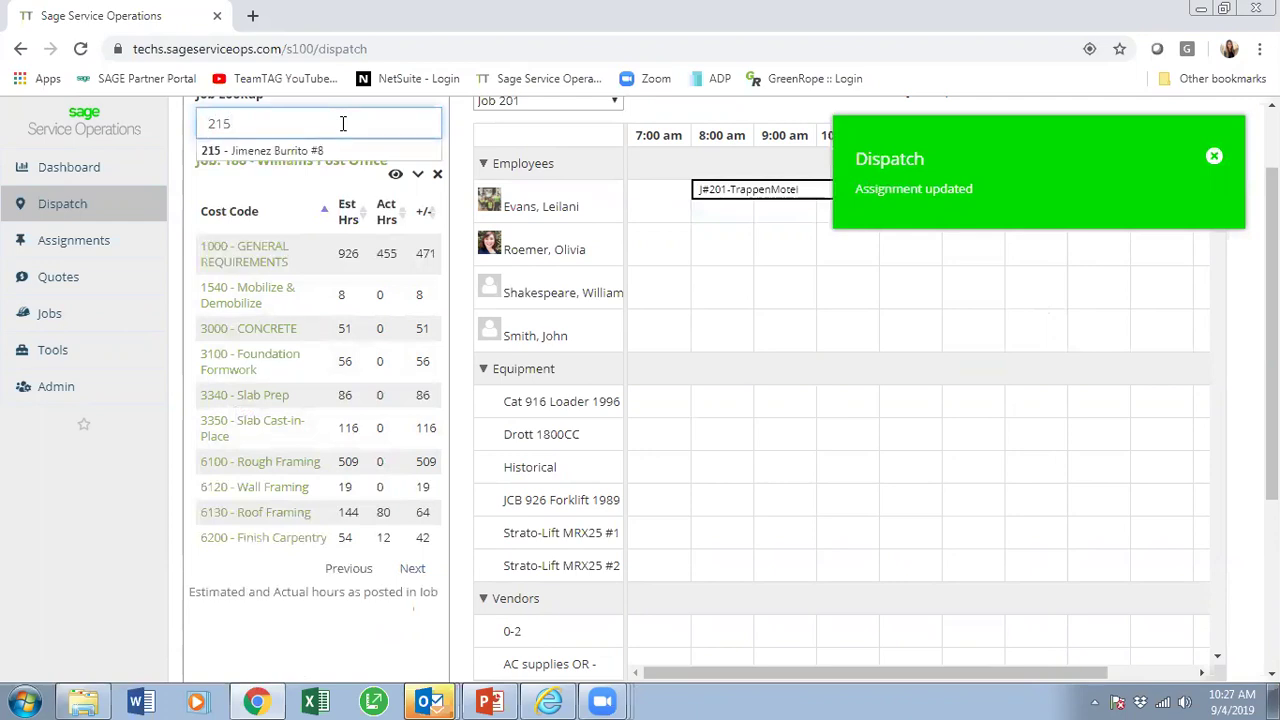
pyautogui.click(343, 156)
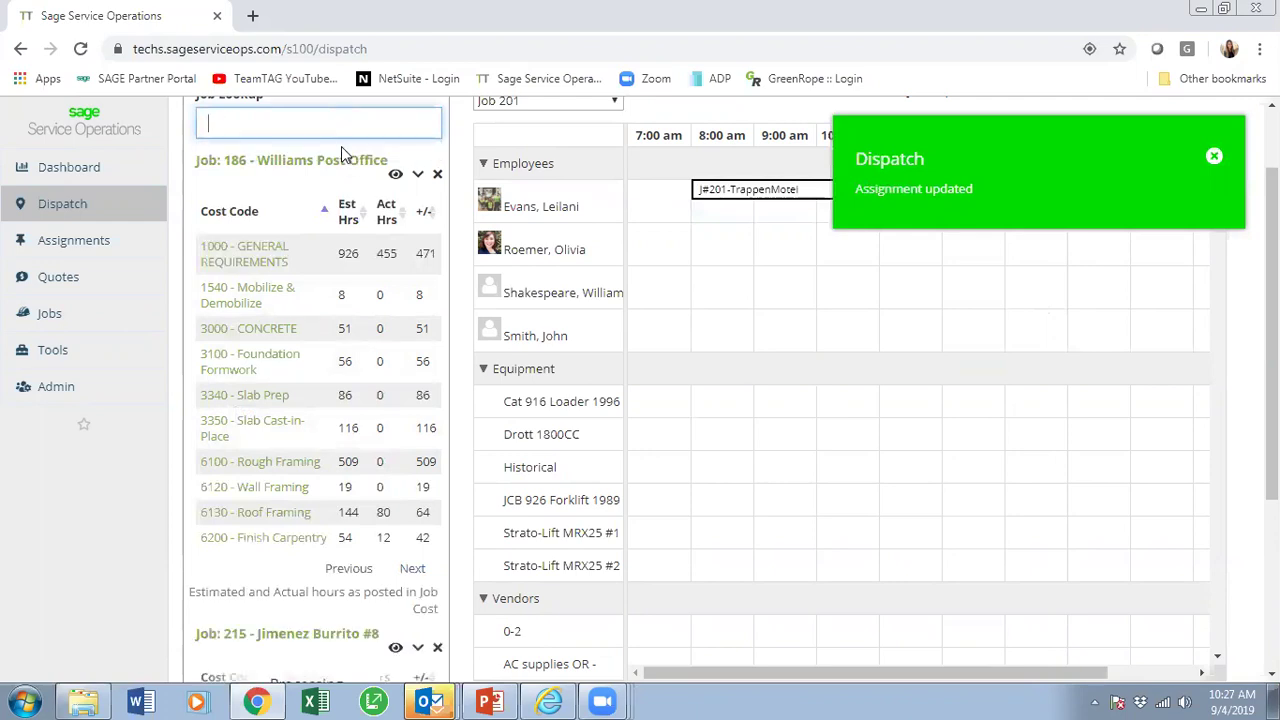
pyautogui.click(436, 175)
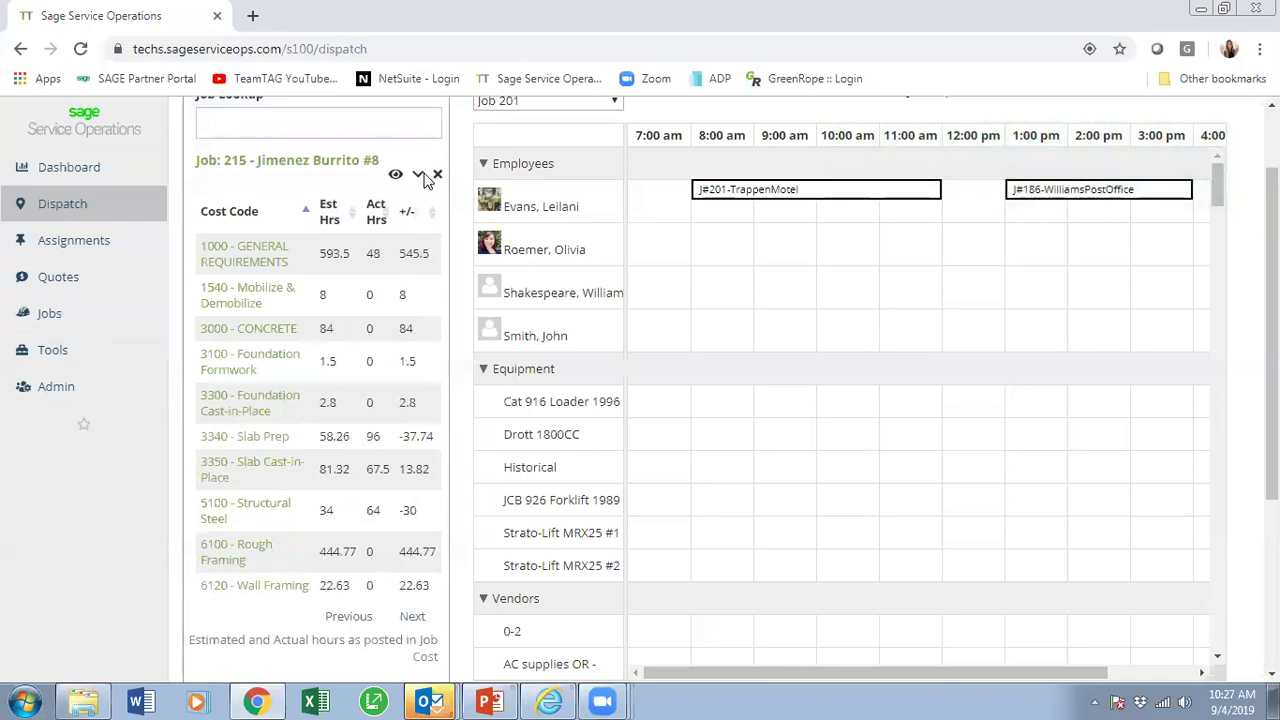
pyautogui.moveTo(227, 362); pyautogui.dragTo(640, 252)
pyautogui.moveTo(815, 235); pyautogui.dragTo(903, 238)
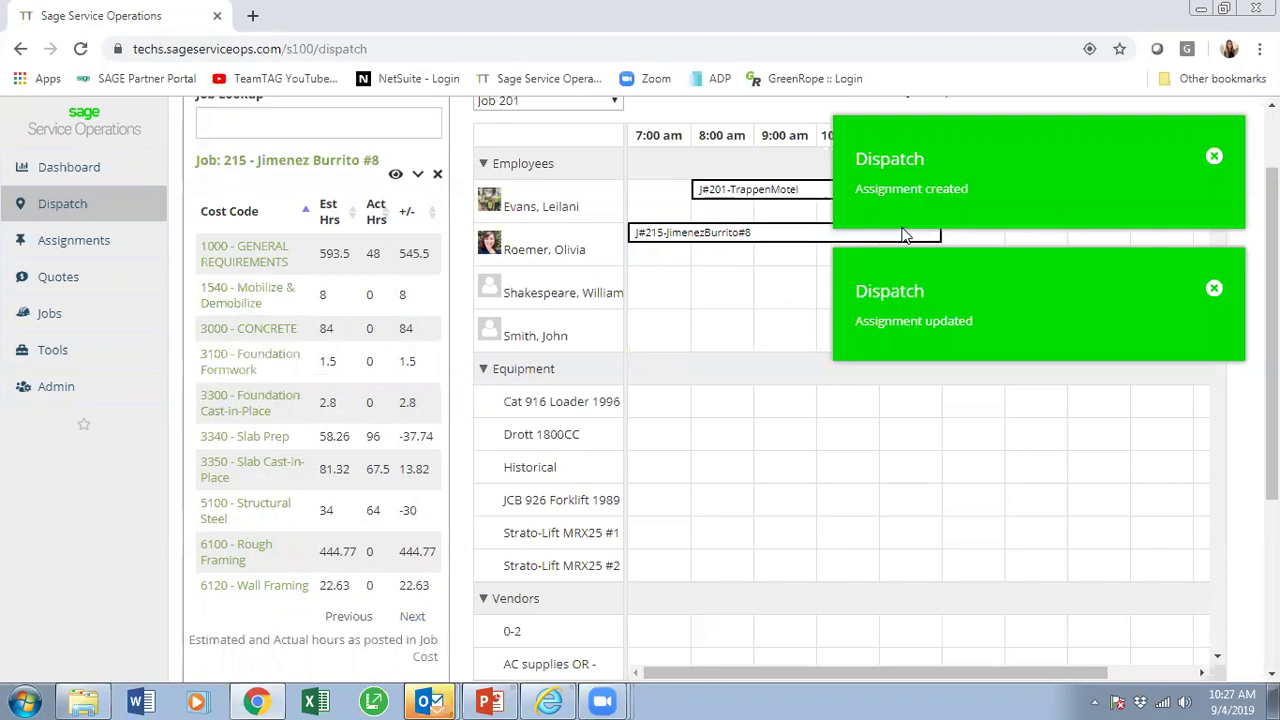